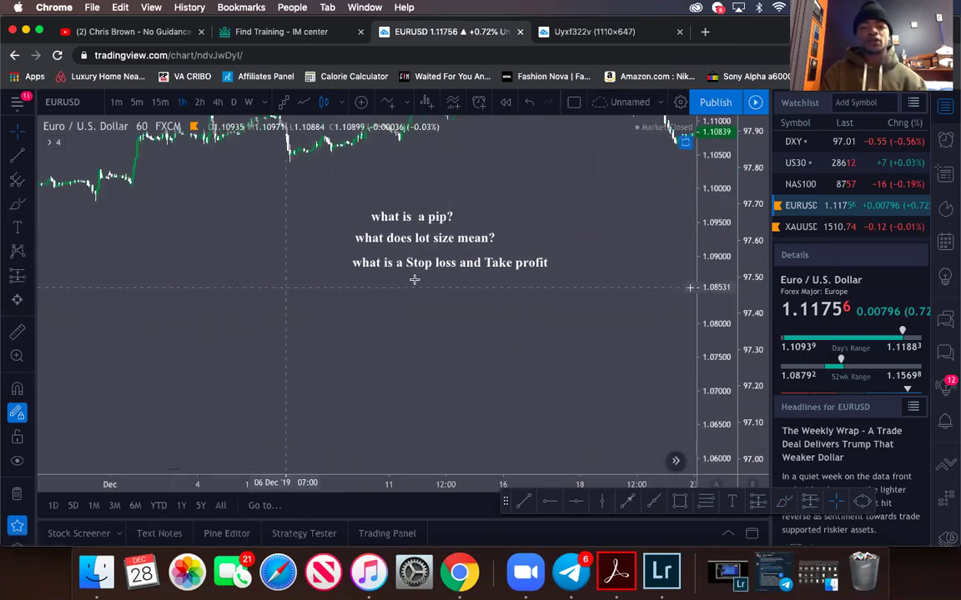
Delete the three text notes about pips, lot size, and stop loss and take profit from the chart.
{"action": "left_click", "coordinate": [538, 265]}
{"action": "key", "text": "Delete"}
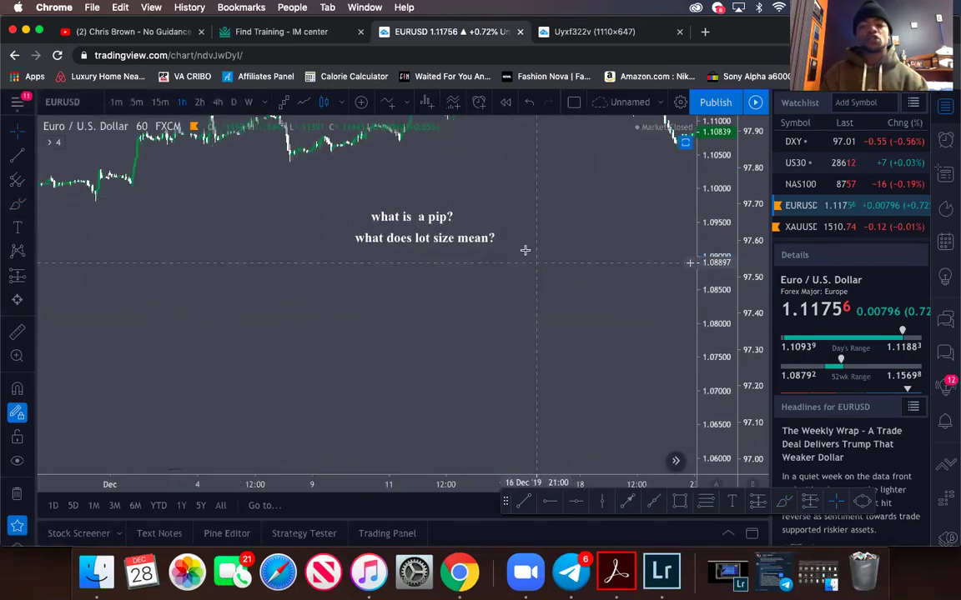
{"action": "left_click", "coordinate": [481, 240]}
{"action": "key", "text": "Delete"}
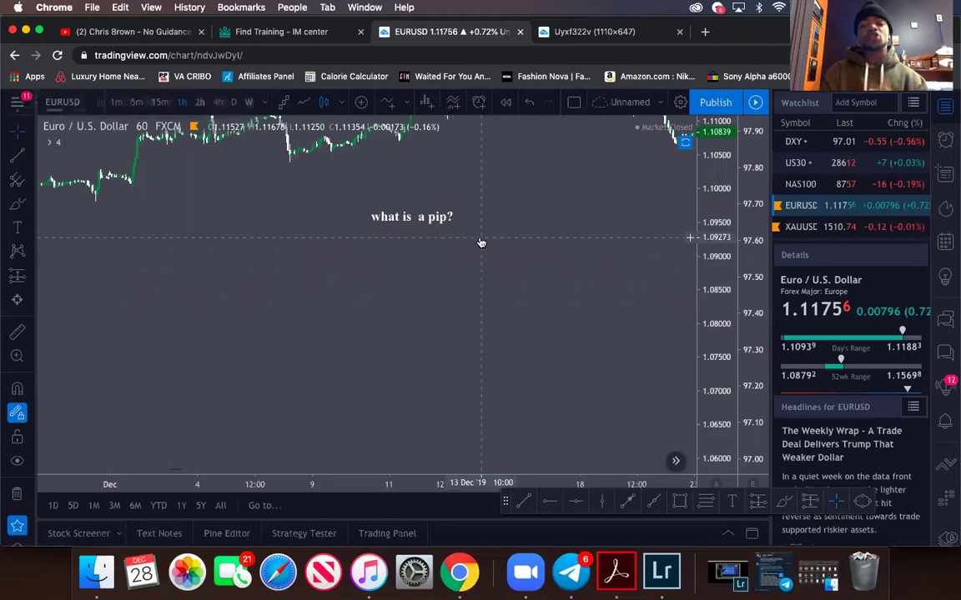
{"action": "left_click", "coordinate": [439, 218]}
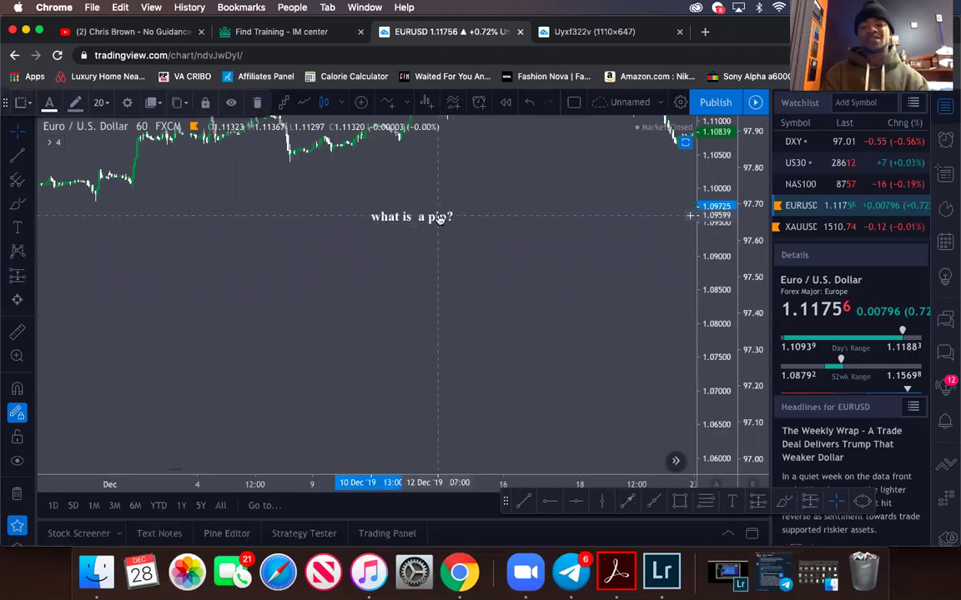
{"action": "key", "text": "Delete"}
Draw a descending trend line over the highs to about 1.11001 on 24 December, extending its start back to about 1.11986 on 15 December.
{"action": "scroll", "coordinate": [434, 242], "scroll_direction": "left", "scroll_amount": 2}
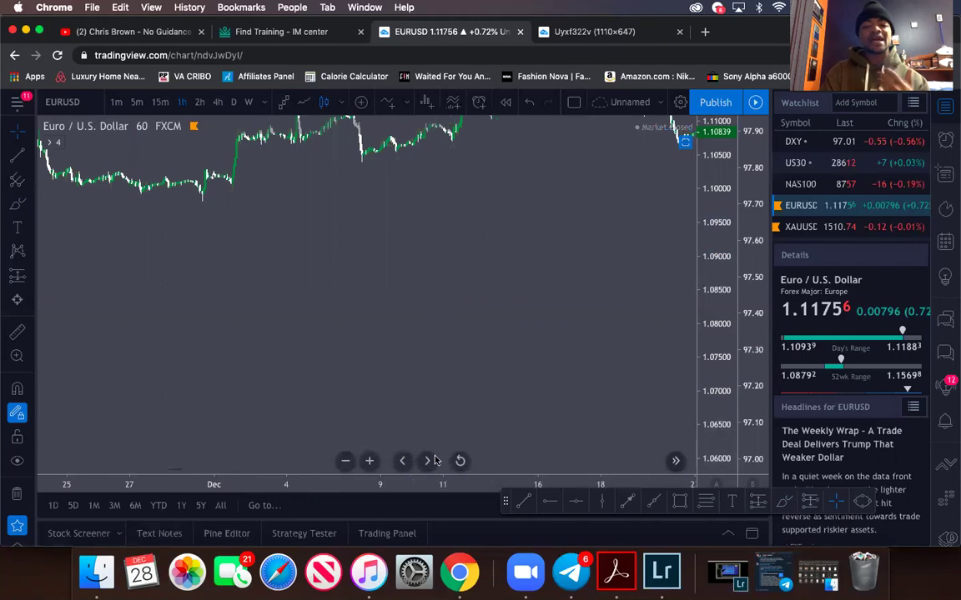
{"action": "left_click", "coordinate": [440, 460]}
{"action": "scroll", "coordinate": [422, 372], "scroll_direction": "left", "scroll_amount": 5}
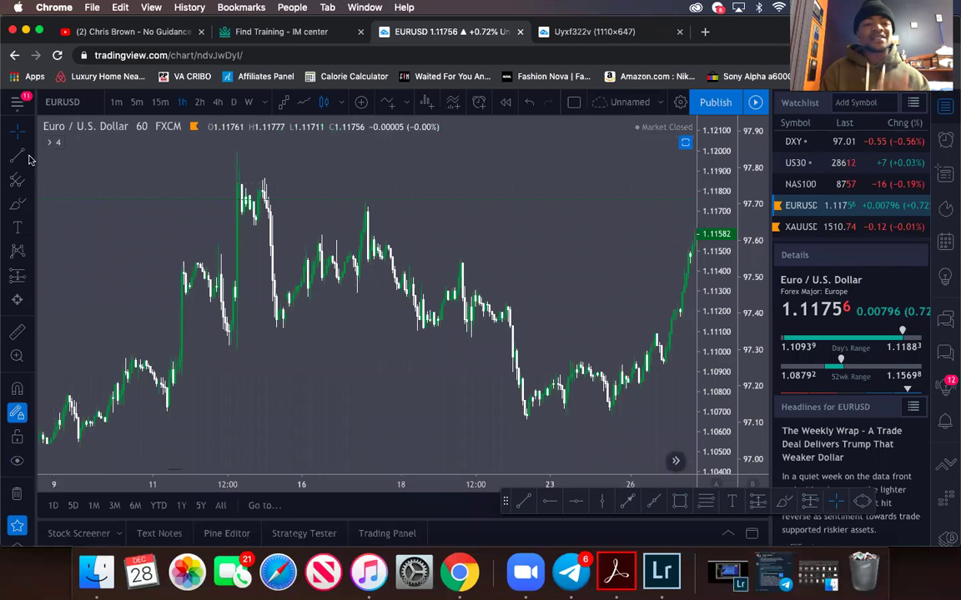
{"action": "scroll", "coordinate": [317, 208], "scroll_direction": "down", "scroll_amount": 3}
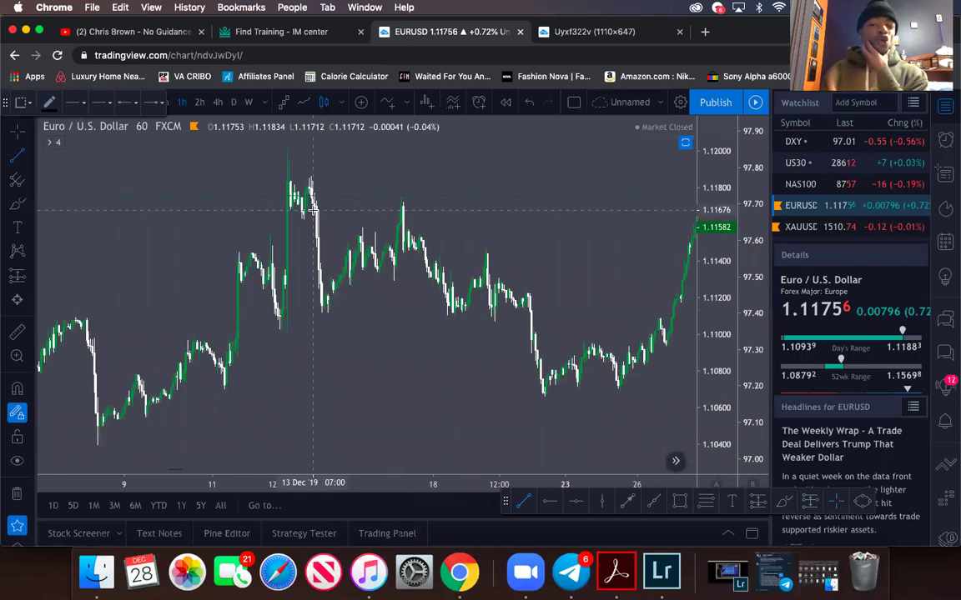
{"action": "left_click", "coordinate": [401, 196]}
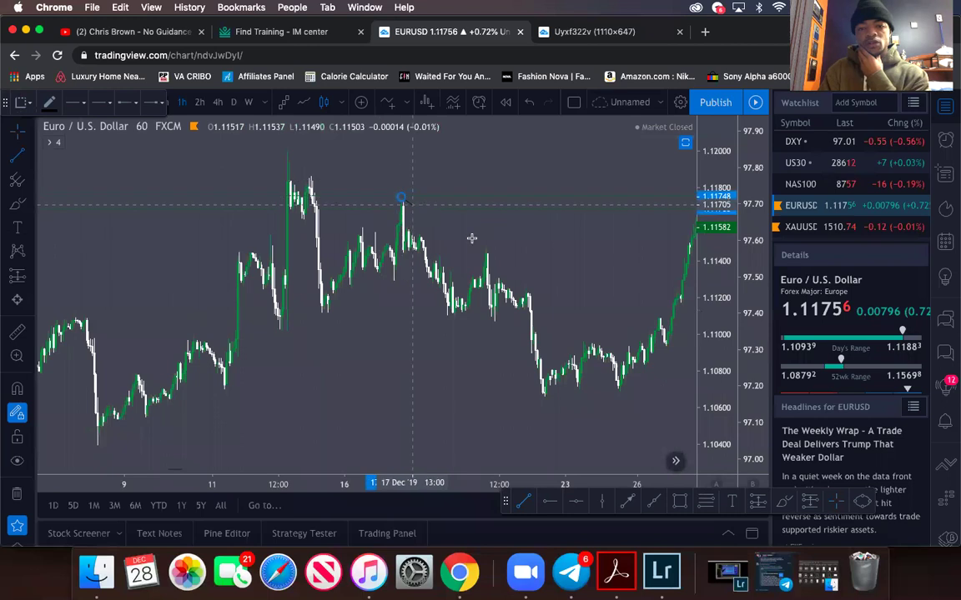
{"action": "left_click", "coordinate": [620, 334]}
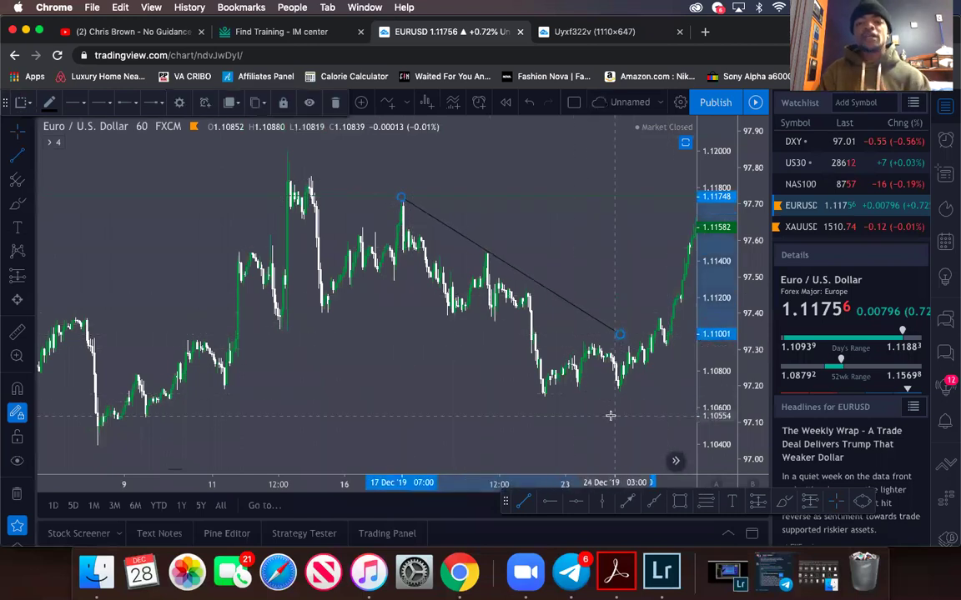
{"action": "scroll", "coordinate": [610, 413], "scroll_direction": "up", "scroll_amount": 5}
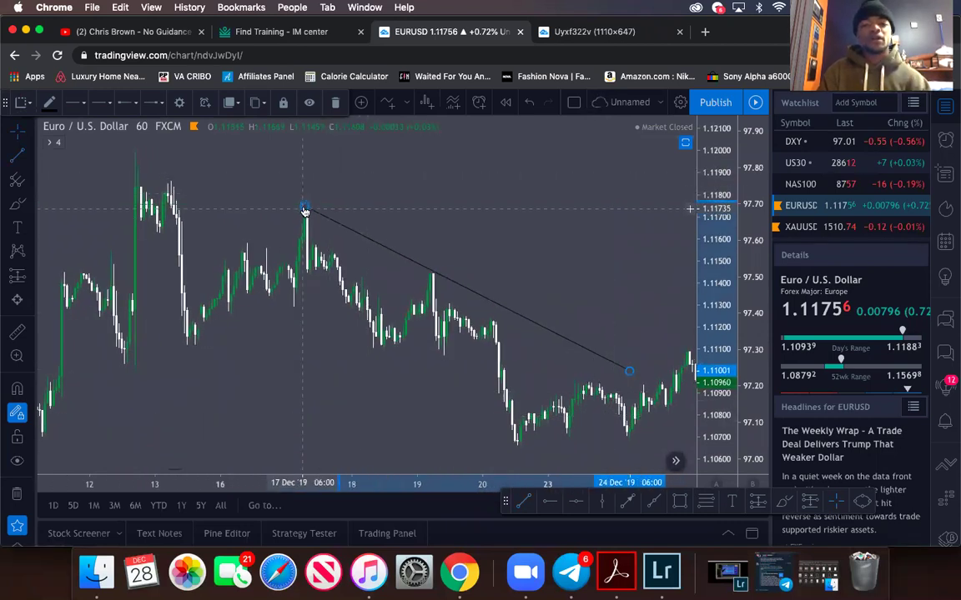
{"action": "left_click_drag", "start_coordinate": [304, 206], "coordinate": [204, 152]}
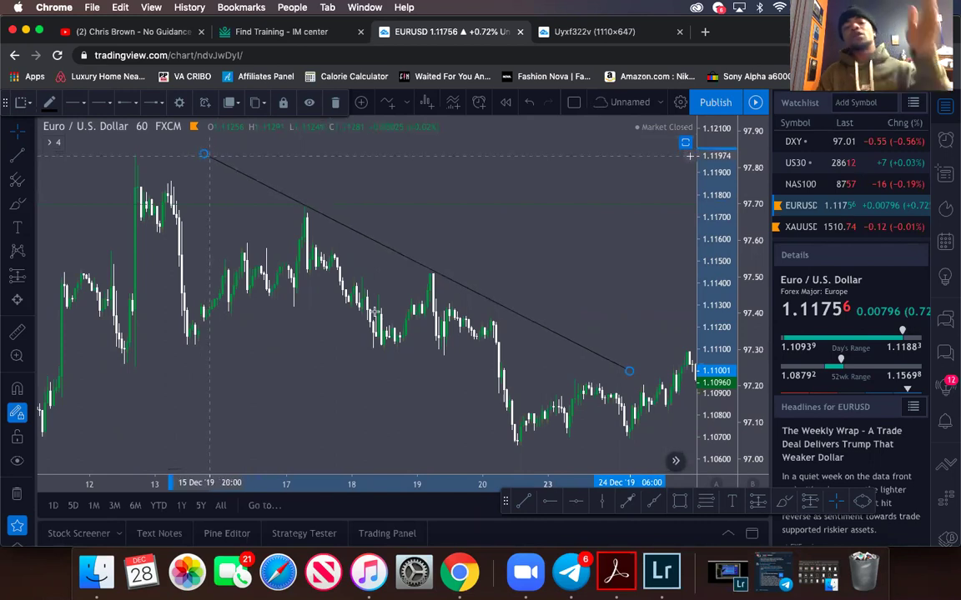
Draw a rising trend line under the lows from about 1.10534 on 9 December to about 1.11338 on 17 December.
{"action": "scroll", "coordinate": [382, 319], "scroll_direction": "down", "scroll_amount": 3}
{"action": "scroll", "coordinate": [382, 319], "scroll_direction": "down", "scroll_amount": 2}
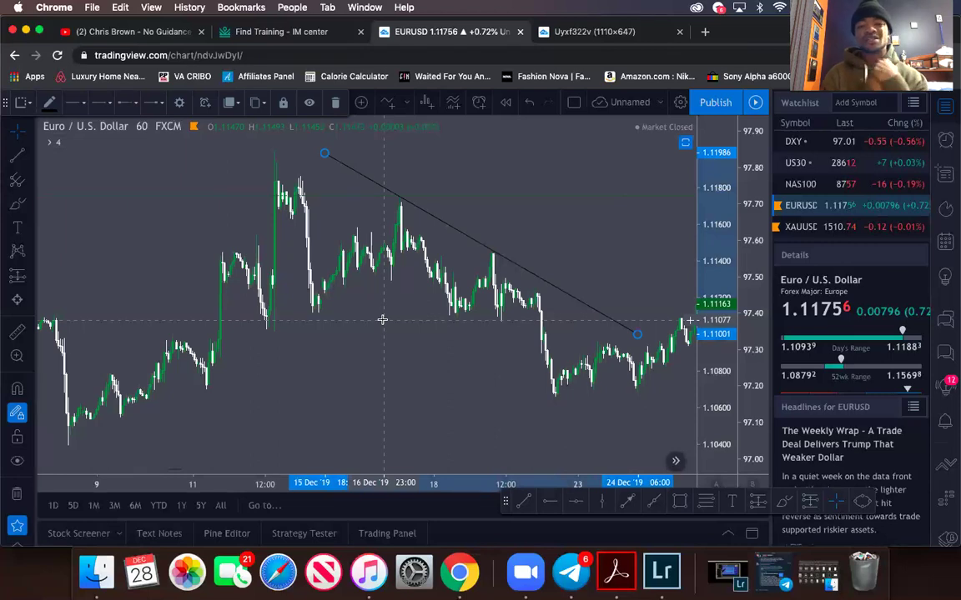
{"action": "scroll", "coordinate": [382, 320], "scroll_direction": "left", "scroll_amount": 10}
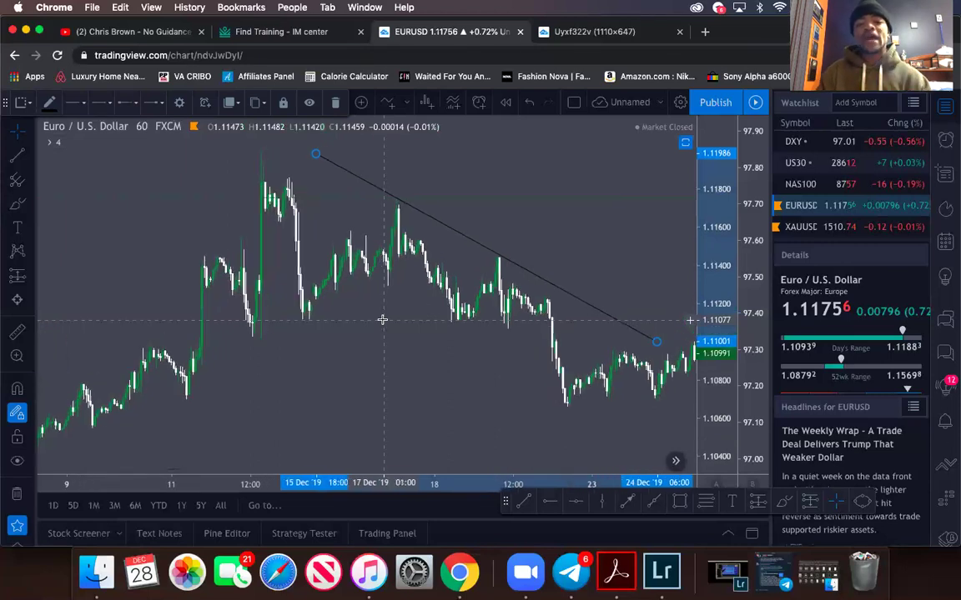
{"action": "scroll", "coordinate": [382, 320], "scroll_direction": "left", "scroll_amount": 1}
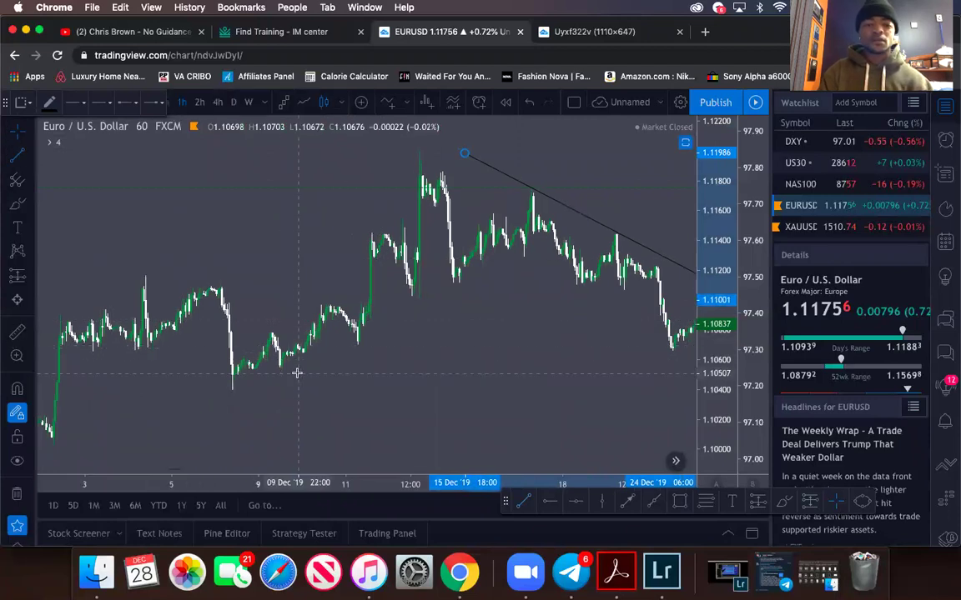
{"action": "key", "text": "alt+t"}
{"action": "left_click", "coordinate": [293, 369]}
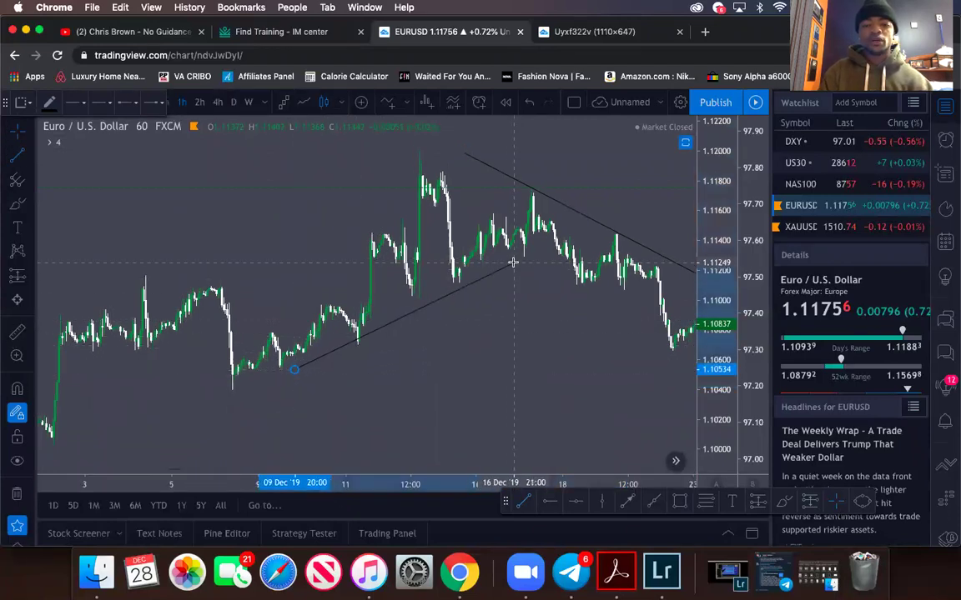
{"action": "left_click", "coordinate": [543, 248]}
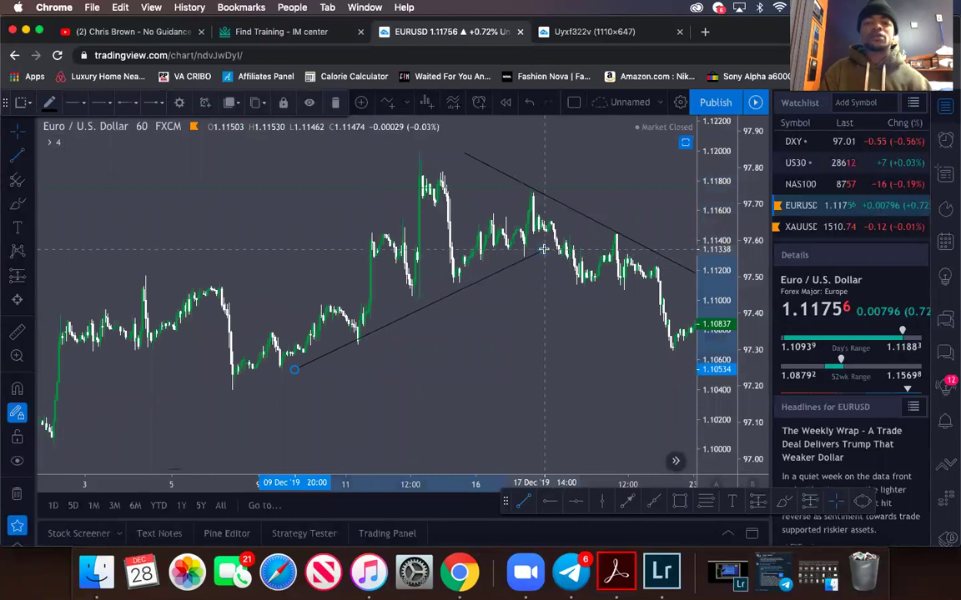
Delete both the descending and the rising trend lines from the chart.
{"action": "left_click", "coordinate": [525, 185]}
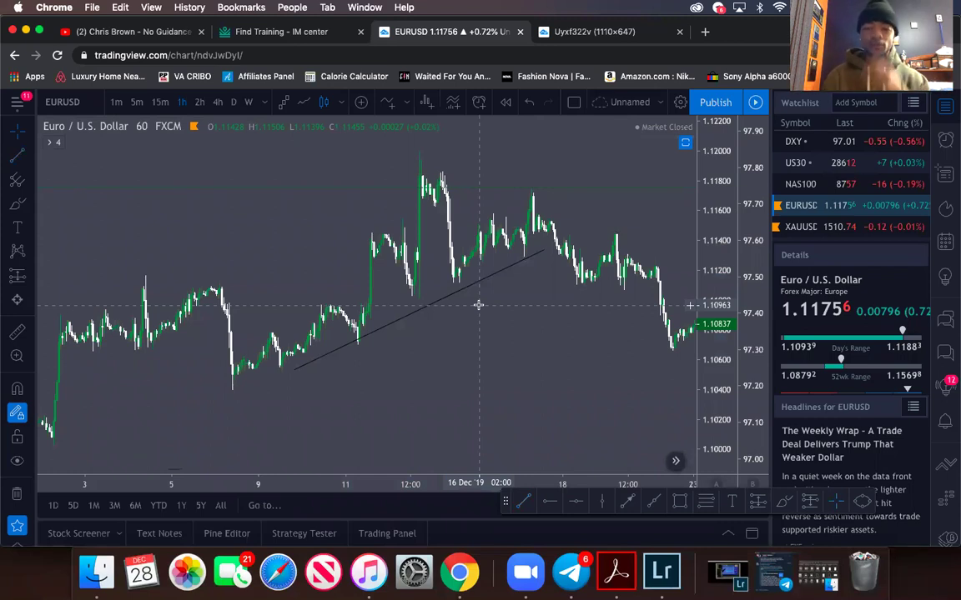
{"action": "left_click", "coordinate": [469, 288]}
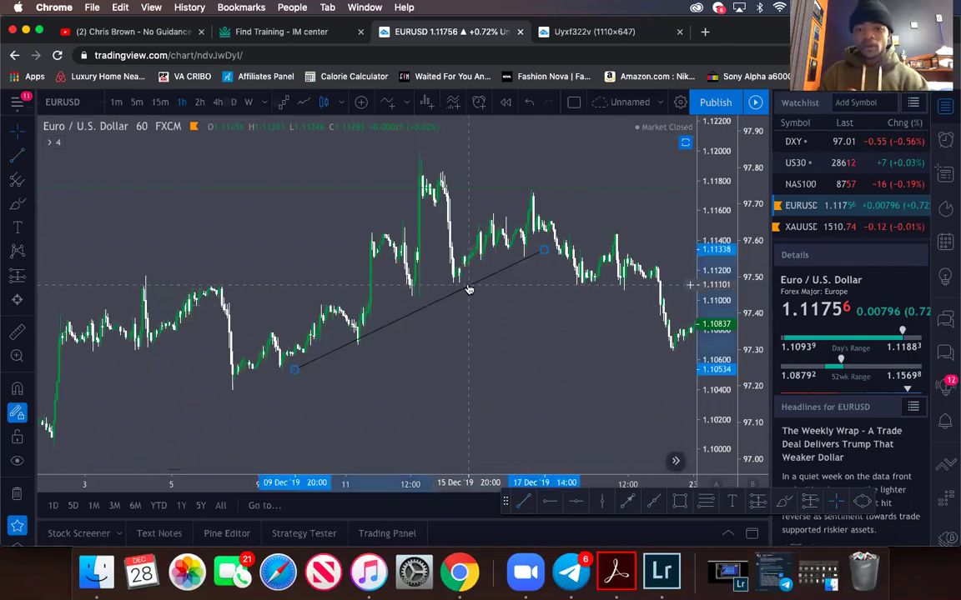
{"action": "key", "text": "Delete"}
Examine the candles and price swings on the EURUSD hourly chart between 10 and 17 December.
{"action": "scroll", "coordinate": [468, 288], "scroll_direction": "up", "scroll_amount": 5}
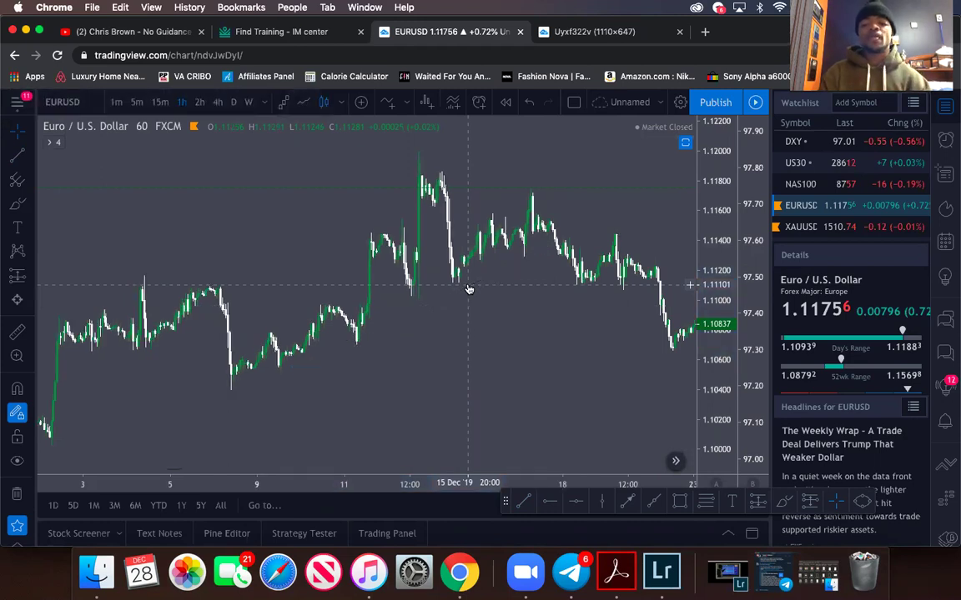
{"action": "scroll", "coordinate": [469, 287], "scroll_direction": "up", "scroll_amount": 5}
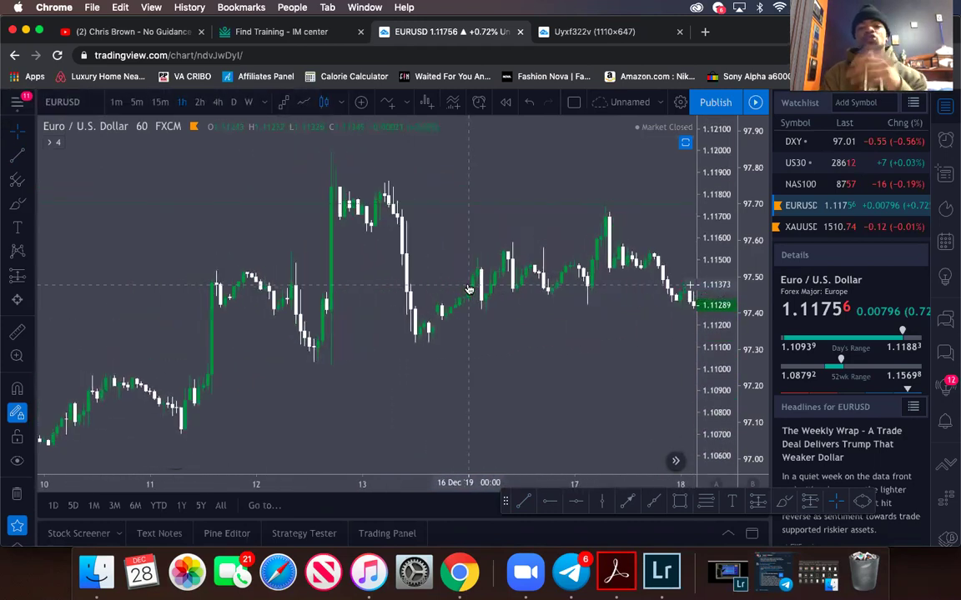
{"action": "scroll", "coordinate": [469, 288], "scroll_direction": "up", "scroll_amount": 2}
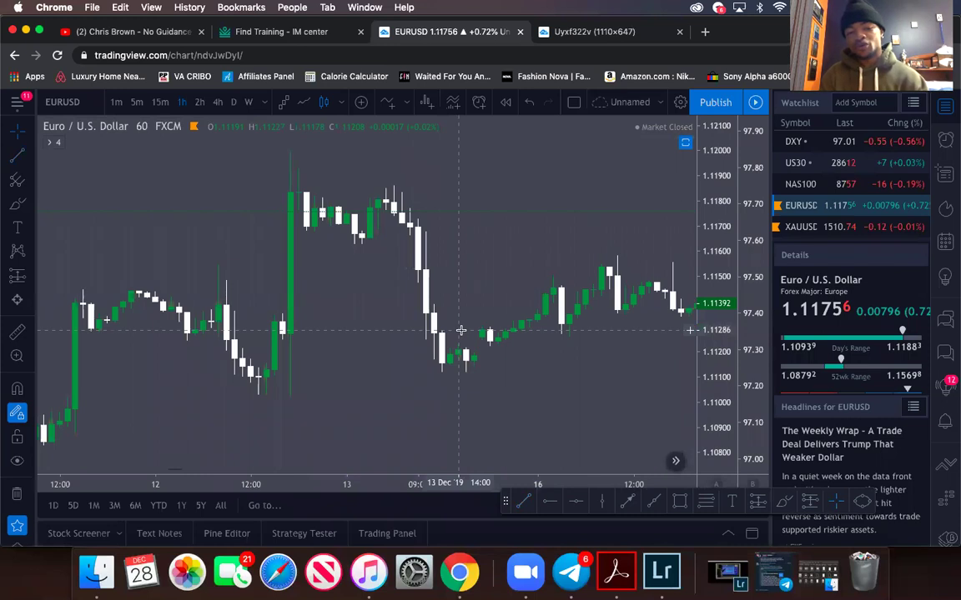
{"action": "scroll", "coordinate": [460, 331], "scroll_direction": "left", "scroll_amount": 5}
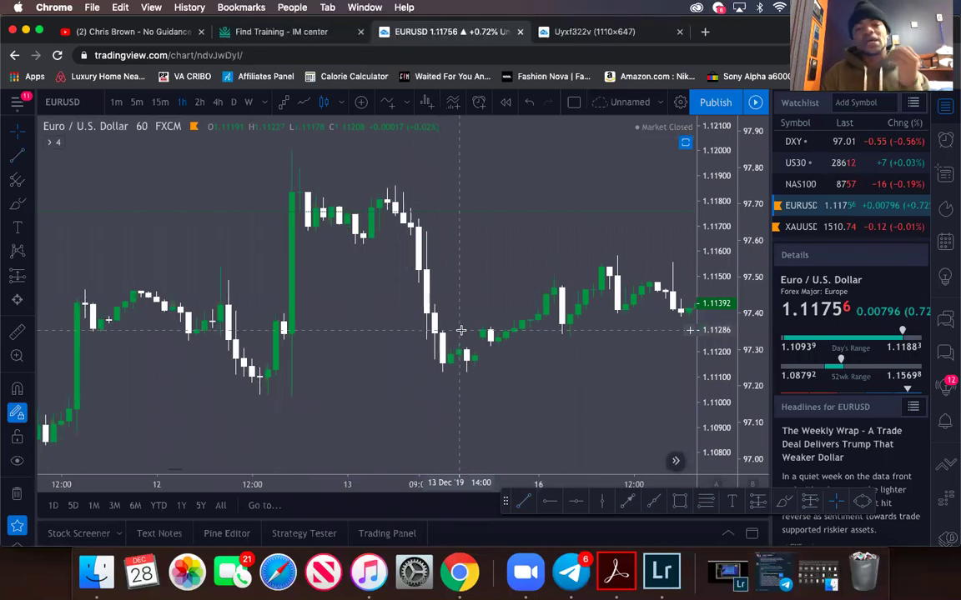
{"action": "scroll", "coordinate": [460, 330], "scroll_direction": "left", "scroll_amount": 1}
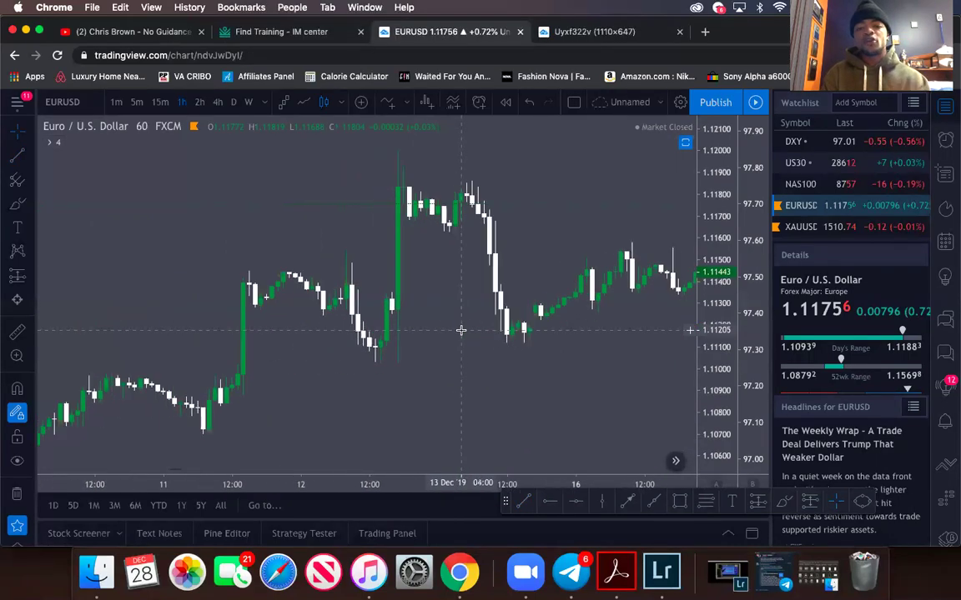
{"action": "scroll", "coordinate": [460, 331], "scroll_direction": "right", "scroll_amount": 4}
{"action": "scroll", "coordinate": [460, 330], "scroll_direction": "right", "scroll_amount": 3}
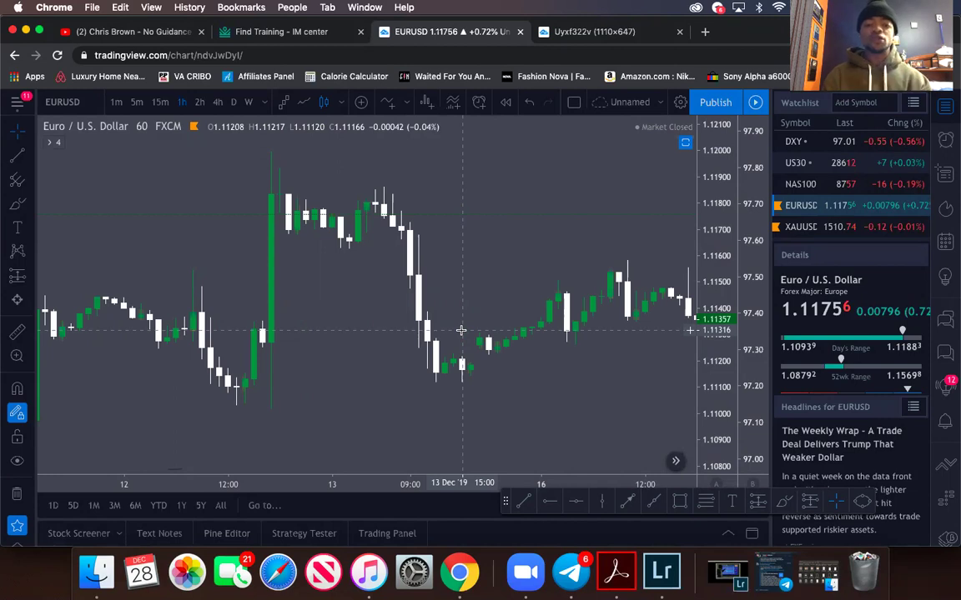
{"action": "scroll", "coordinate": [460, 330], "scroll_direction": "down", "scroll_amount": 2}
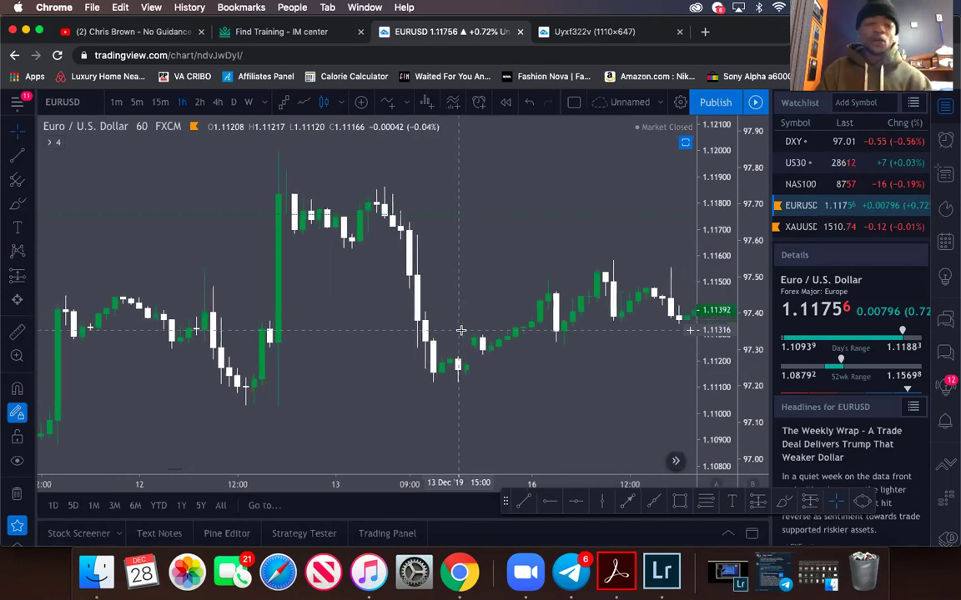
{"action": "left_click_drag", "start_coordinate": [278, 299], "coordinate": [360, 343]}
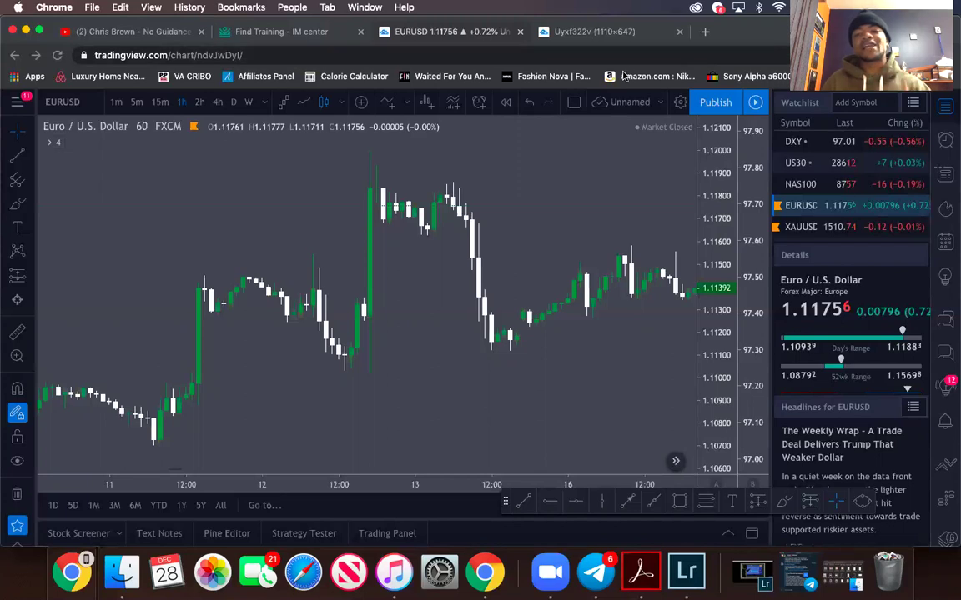
{"action": "scroll", "coordinate": [501, 310], "scroll_direction": "down", "scroll_amount": 2}
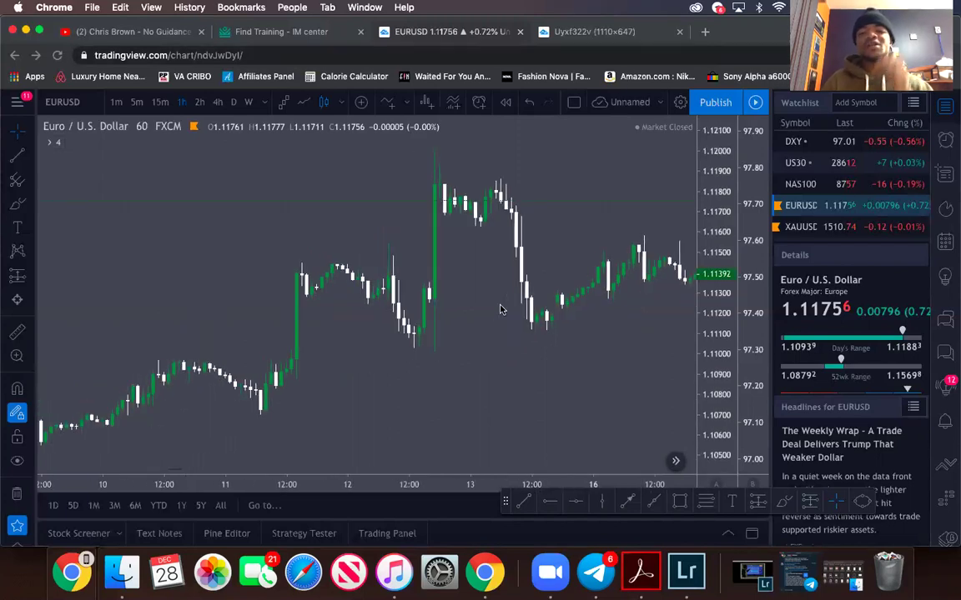
{"action": "scroll", "coordinate": [501, 310], "scroll_direction": "down", "scroll_amount": 2}
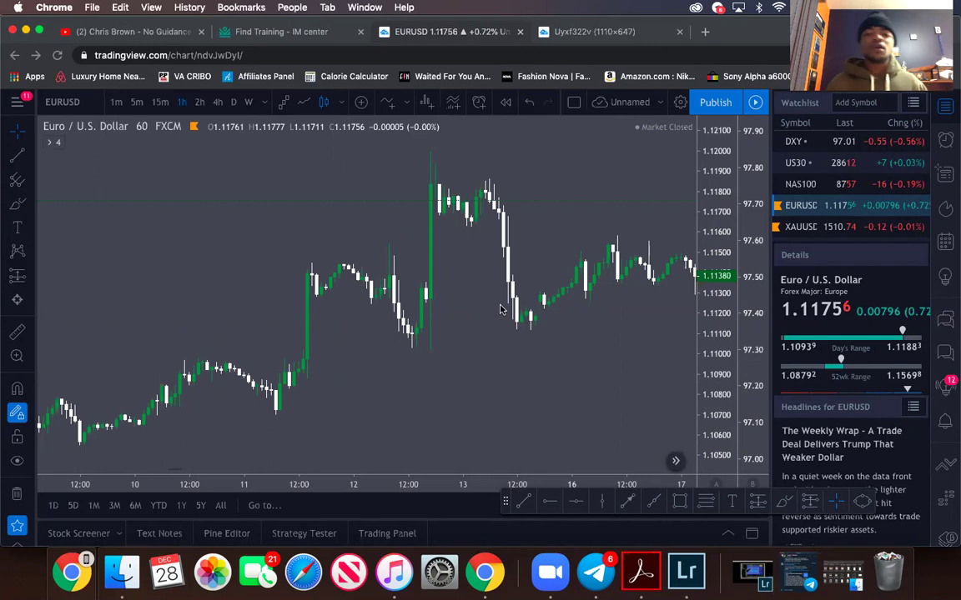
Add a text note reading "W and M" in the empty chart area above the 10 December candles.
{"action": "left_click", "coordinate": [17, 227]}
{"action": "left_click", "coordinate": [211, 268]}
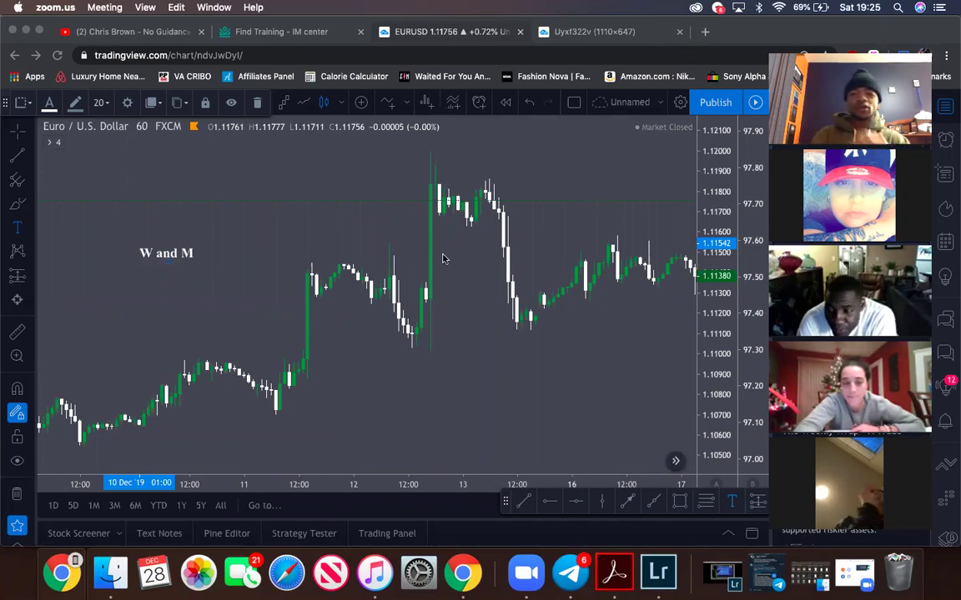
{"action": "left_click", "coordinate": [320, 201]}
Brush a red M shape over the double peak around 13 December, near the 1.11800 level.
{"action": "scroll", "coordinate": [382, 247], "scroll_direction": "up", "scroll_amount": 2}
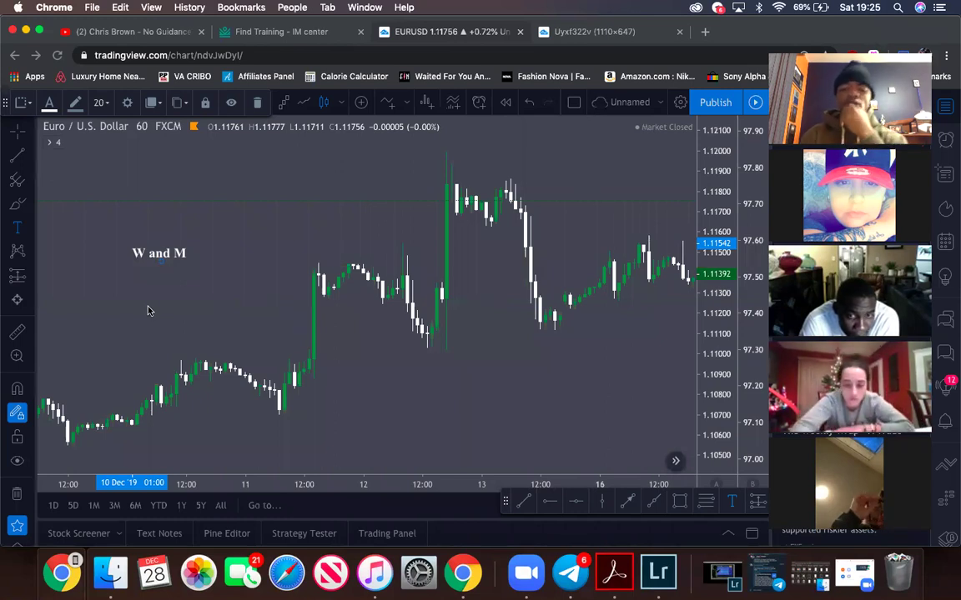
{"action": "scroll", "coordinate": [154, 309], "scroll_direction": "down", "scroll_amount": 3}
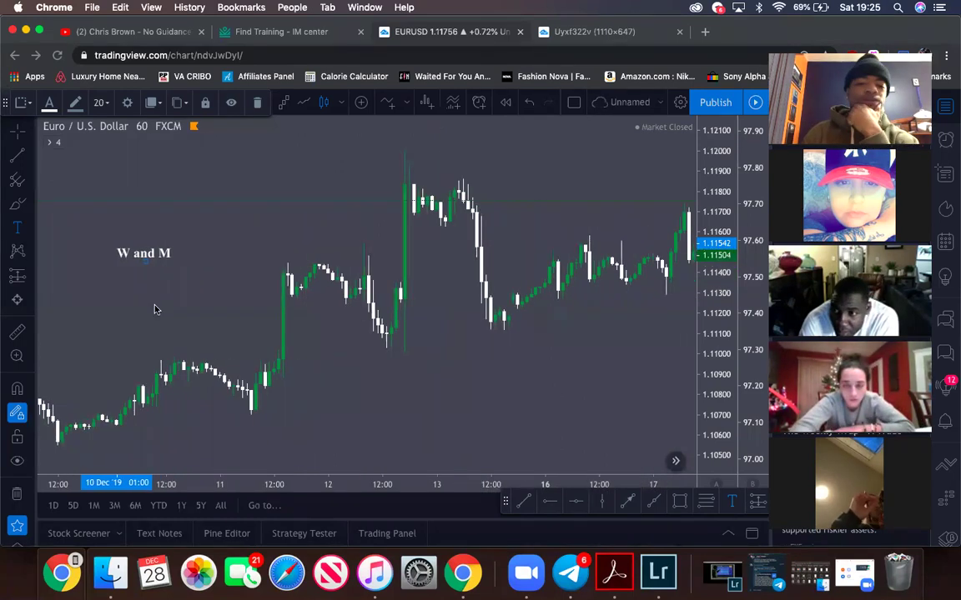
{"action": "scroll", "coordinate": [155, 309], "scroll_direction": "down", "scroll_amount": 3}
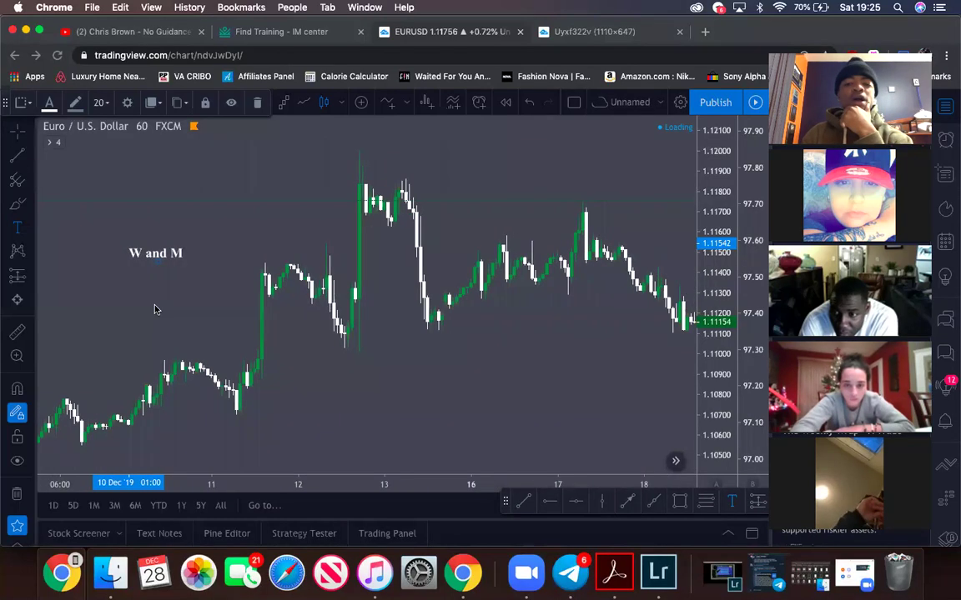
{"action": "scroll", "coordinate": [155, 310], "scroll_direction": "left", "scroll_amount": 5}
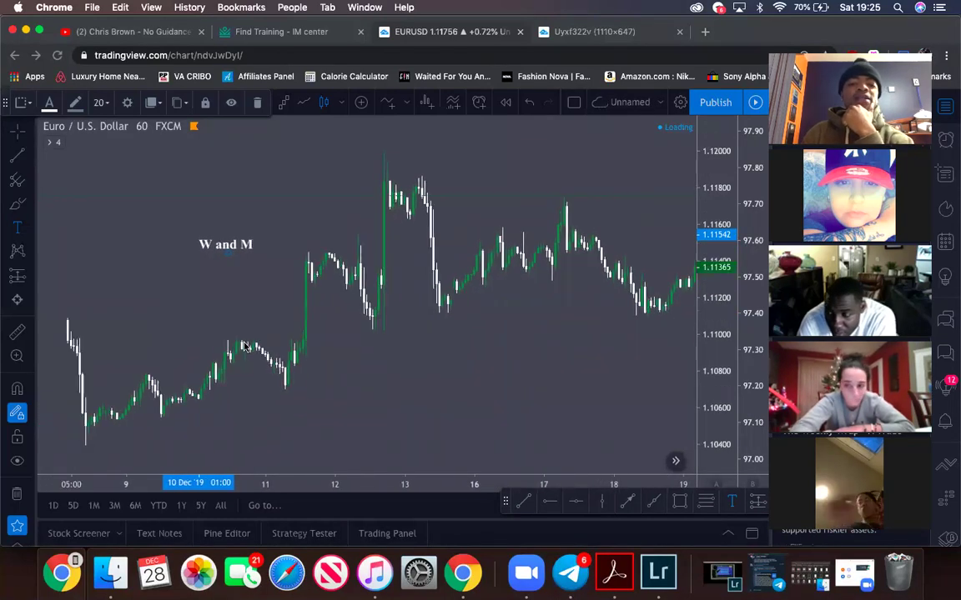
{"action": "scroll", "coordinate": [245, 347], "scroll_direction": "left", "scroll_amount": 3}
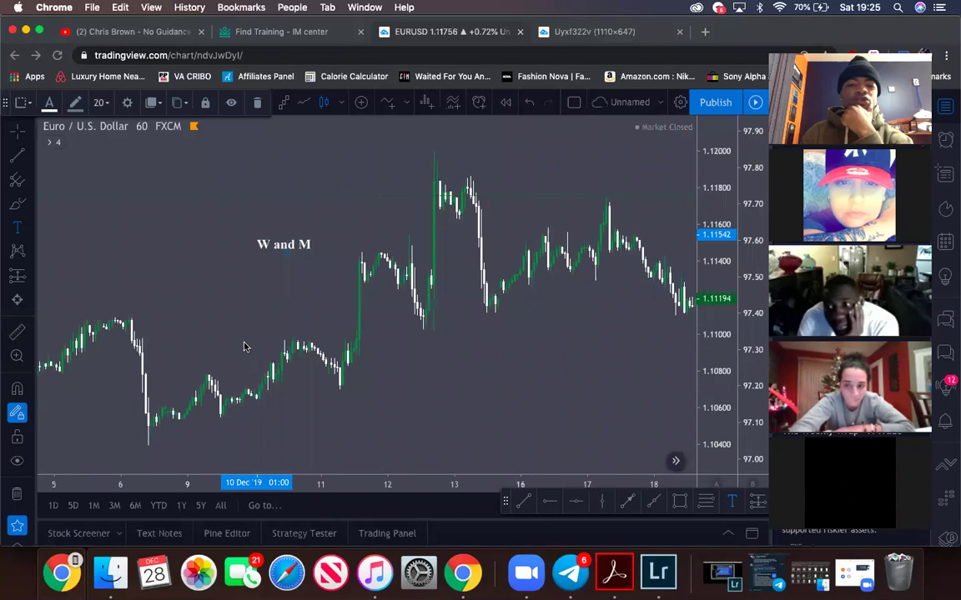
{"action": "left_click", "coordinate": [17, 205]}
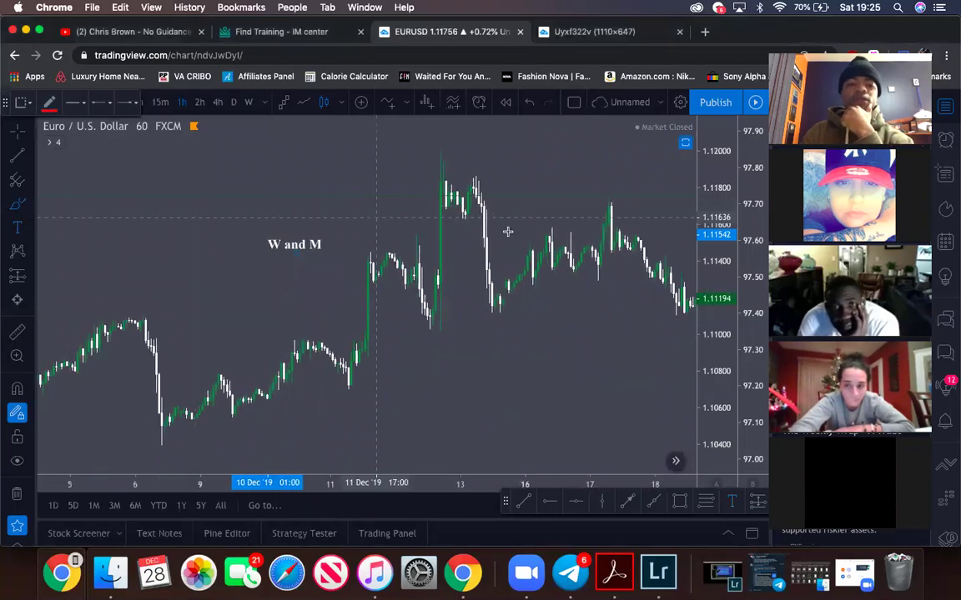
{"action": "mouse_move", "coordinate": [446, 211]}
{"action": "left_mouse_down"}
{"action": "mouse_move", "coordinate": [444, 186]}
{"action": "mouse_move", "coordinate": [464, 211]}
{"action": "mouse_move", "coordinate": [473, 181]}
{"action": "mouse_move", "coordinate": [484, 210]}
{"action": "left_mouse_up"}
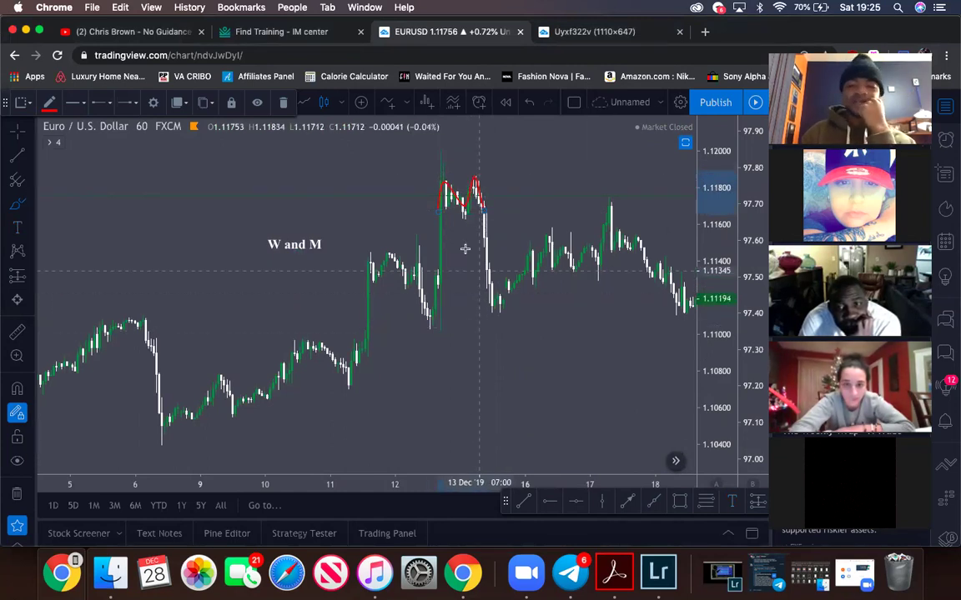
Brush a red stroke down the steep 13 December drop following the M shape, and discard it.
{"action": "left_click_drag", "start_coordinate": [482, 211], "coordinate": [496, 286]}
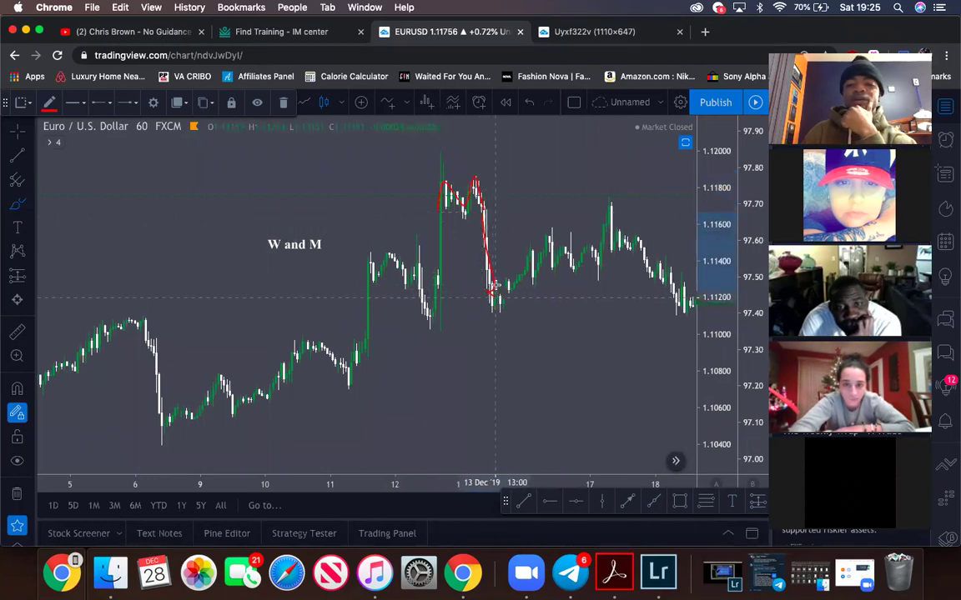
{"action": "key", "text": "Escape"}
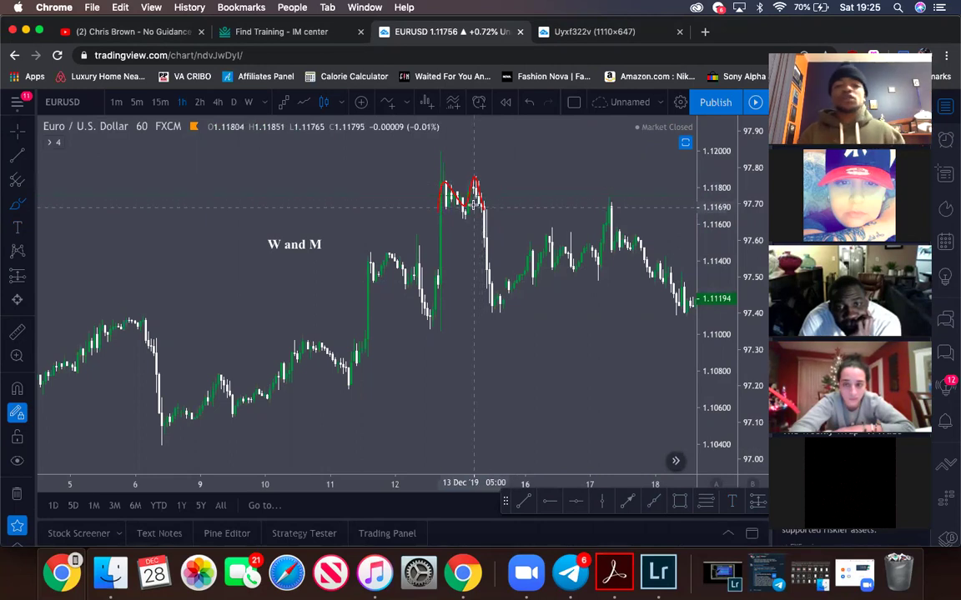
Brush a red W shape along the lows between 6 and 9 December, around the 1.10600 level.
{"action": "scroll", "coordinate": [450, 387], "scroll_direction": "left", "scroll_amount": 5}
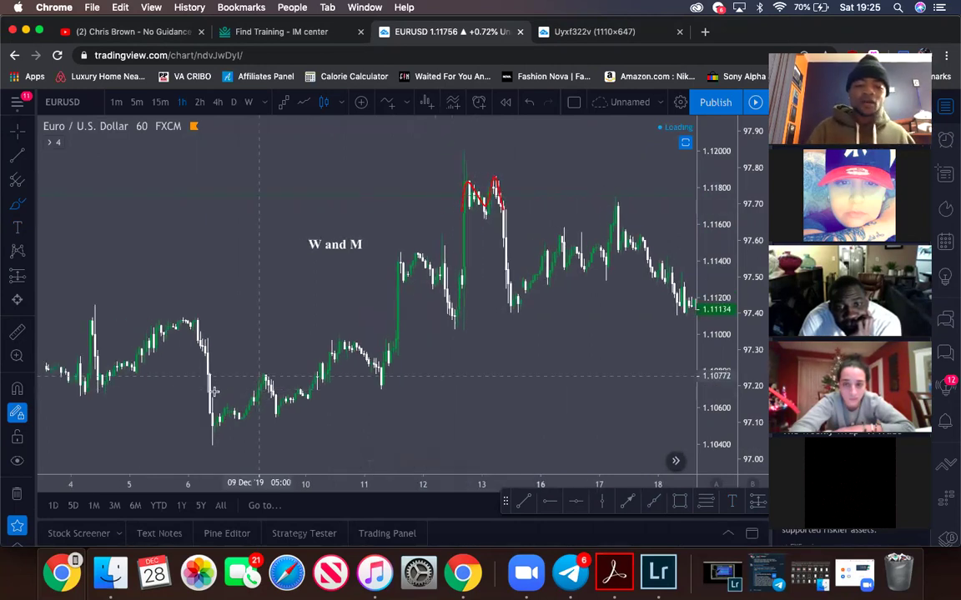
{"action": "mouse_move", "coordinate": [205, 393]}
{"action": "left_mouse_down"}
{"action": "mouse_move", "coordinate": [207, 427]}
{"action": "mouse_move", "coordinate": [232, 420]}
{"action": "mouse_move", "coordinate": [256, 394]}
{"action": "left_mouse_up"}
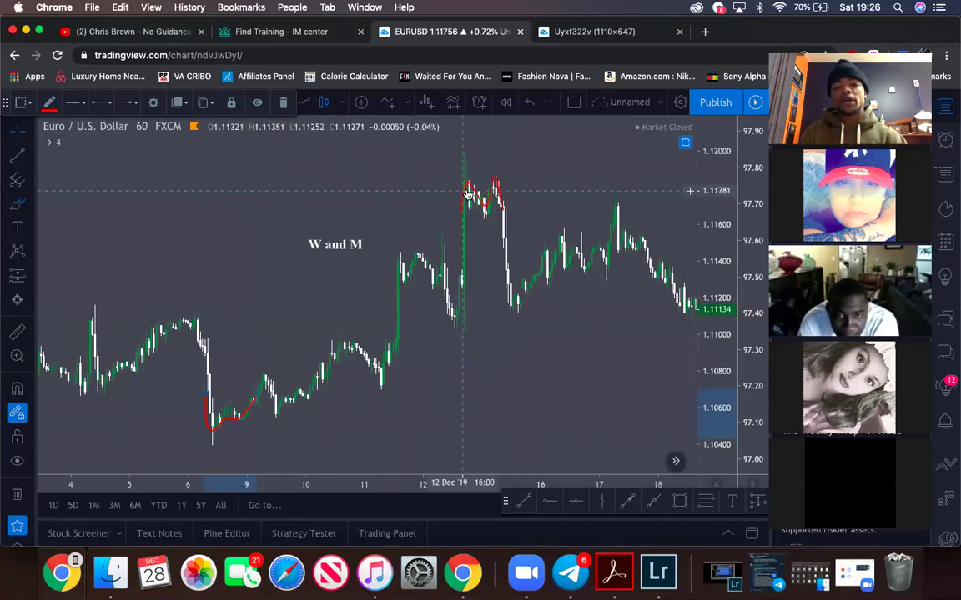
Delete the red M and W brush shapes and the "W and M" text note from the chart.
{"action": "key", "text": "Delete"}
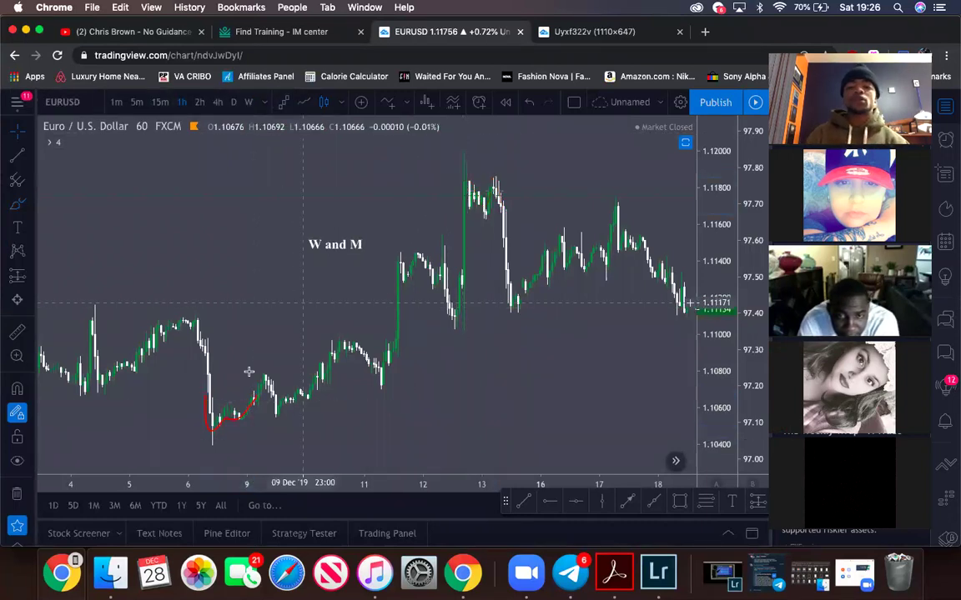
{"action": "left_click", "coordinate": [241, 412]}
{"action": "key", "text": "Delete"}
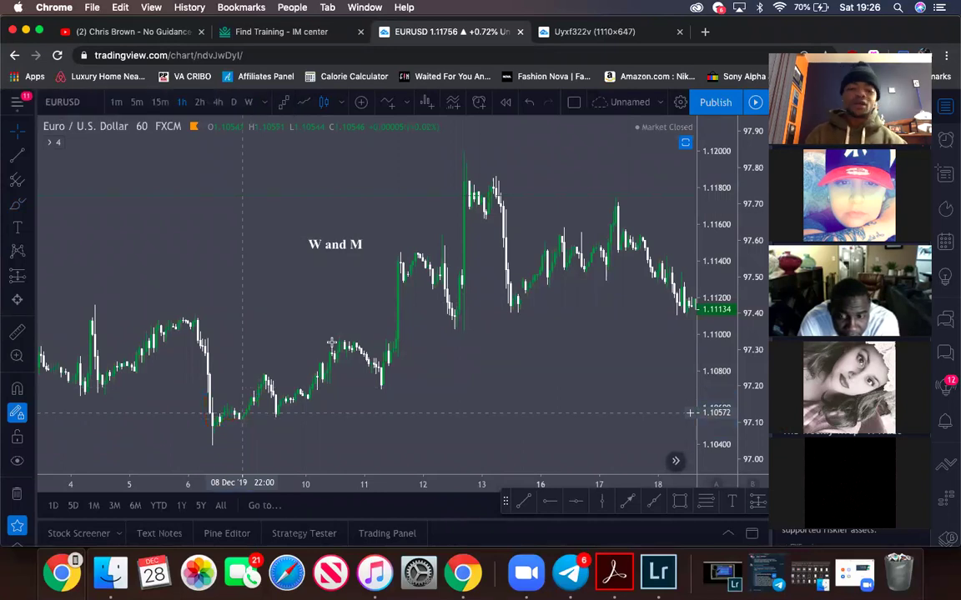
{"action": "left_click", "coordinate": [346, 244]}
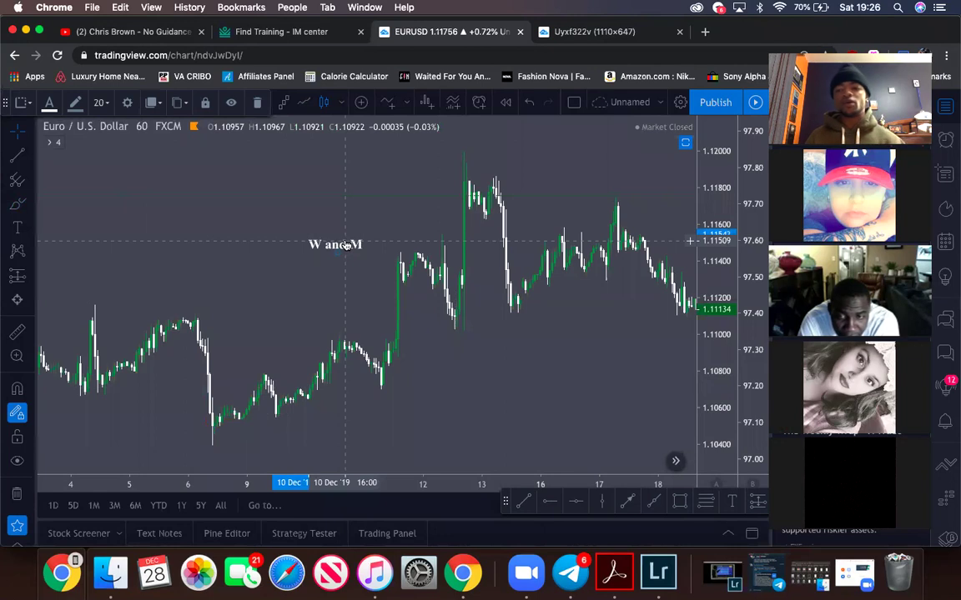
{"action": "key", "text": "Delete"}
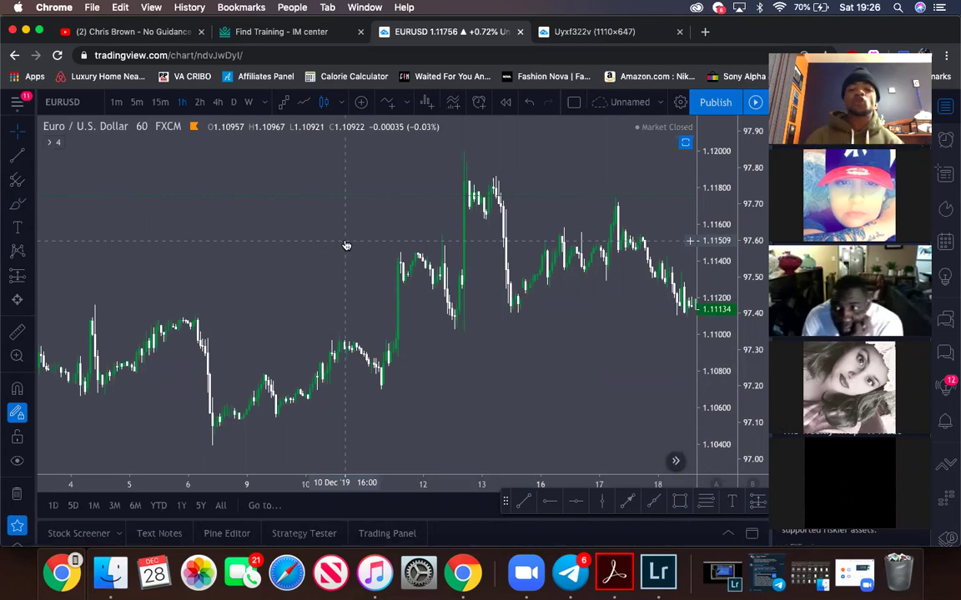
{"action": "scroll", "coordinate": [346, 245], "scroll_direction": "down", "scroll_amount": 3}
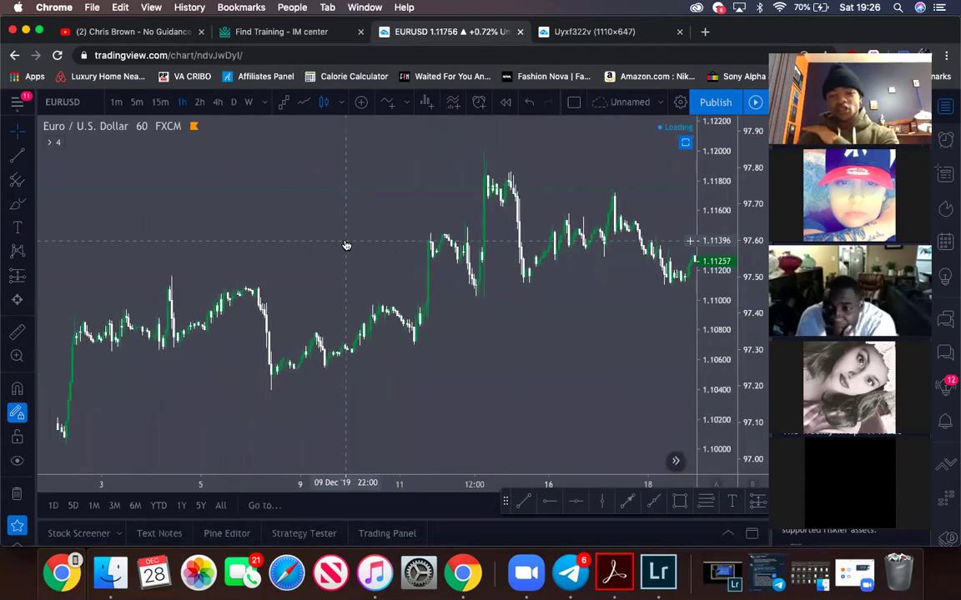
{"action": "scroll", "coordinate": [346, 245], "scroll_direction": "up", "scroll_amount": 2}
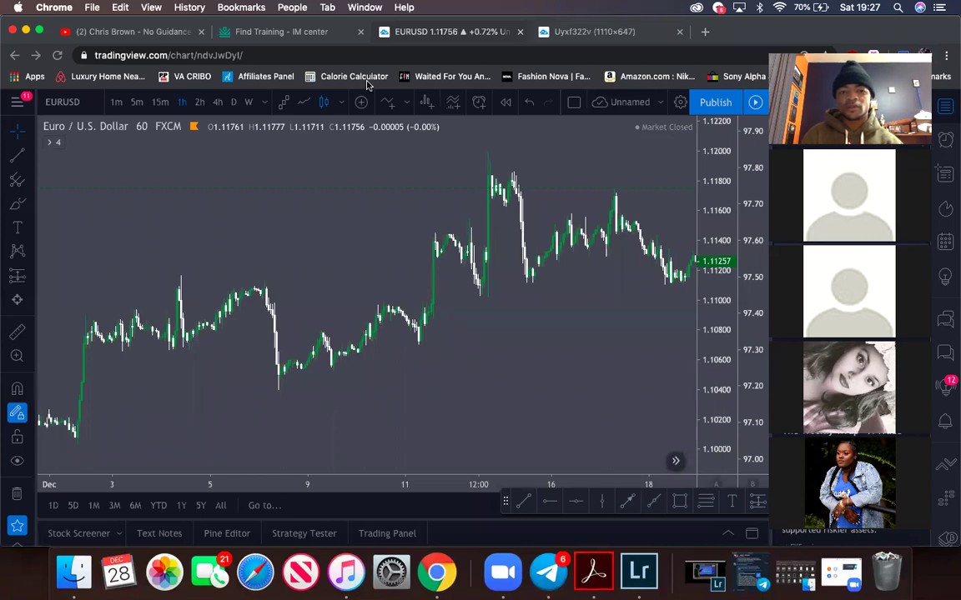
{"action": "scroll", "coordinate": [454, 237], "scroll_direction": "up", "scroll_amount": 6}
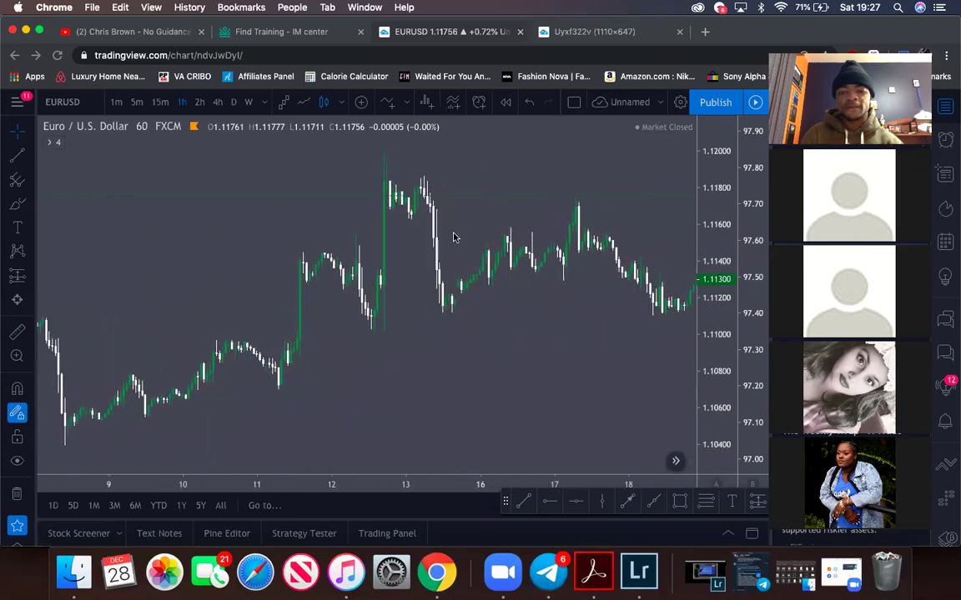
{"action": "scroll", "coordinate": [454, 238], "scroll_direction": "up", "scroll_amount": 4}
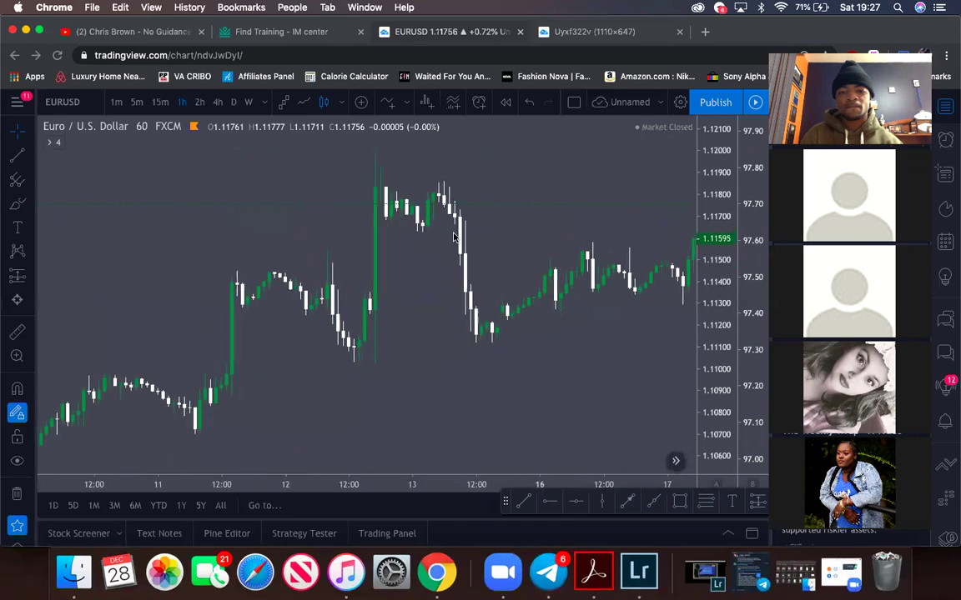
{"action": "right_click", "coordinate": [492, 243]}
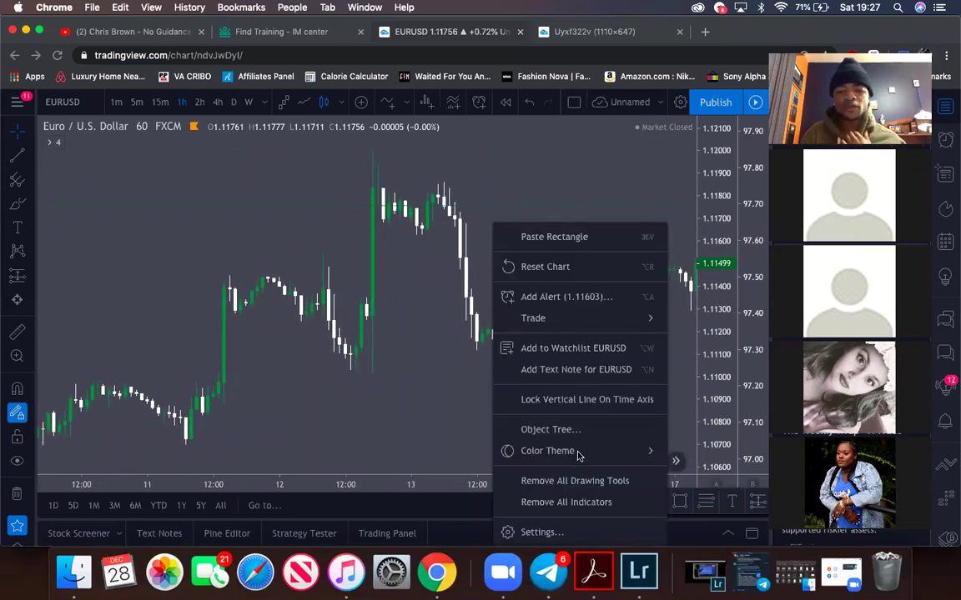
{"action": "mouse_move", "coordinate": [579, 452]}
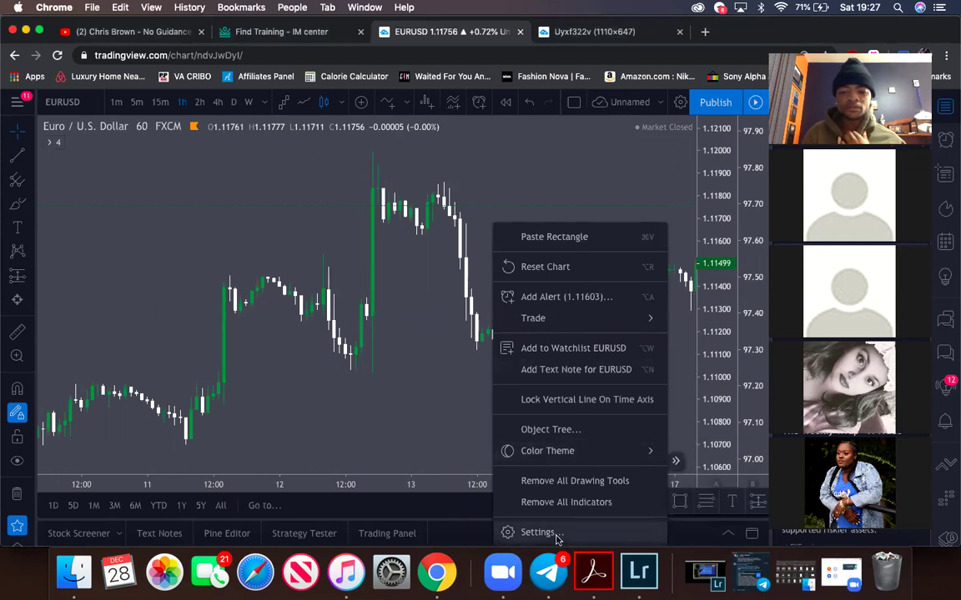
{"action": "left_click", "coordinate": [550, 533]}
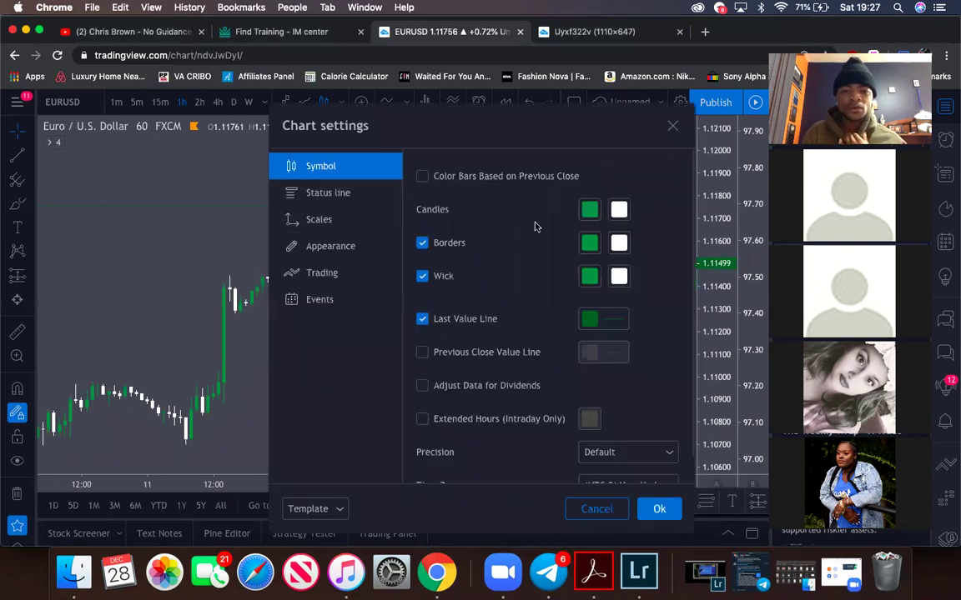
{"action": "left_click", "coordinate": [672, 125]}
In the chart settings, try red for the rising candle bodies, and set them to a brighter green.
{"action": "right_click", "coordinate": [492, 256]}
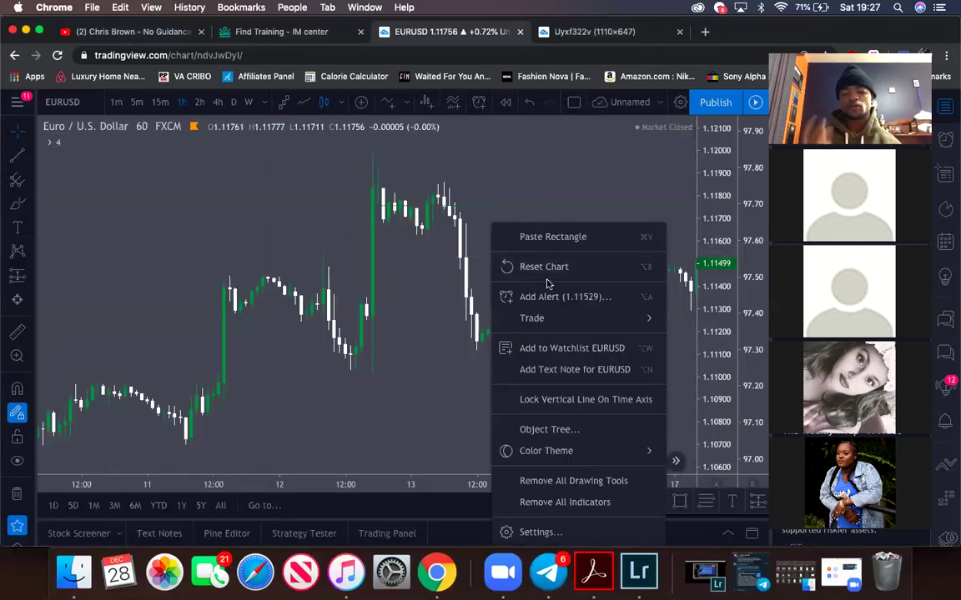
{"action": "left_click", "coordinate": [560, 529]}
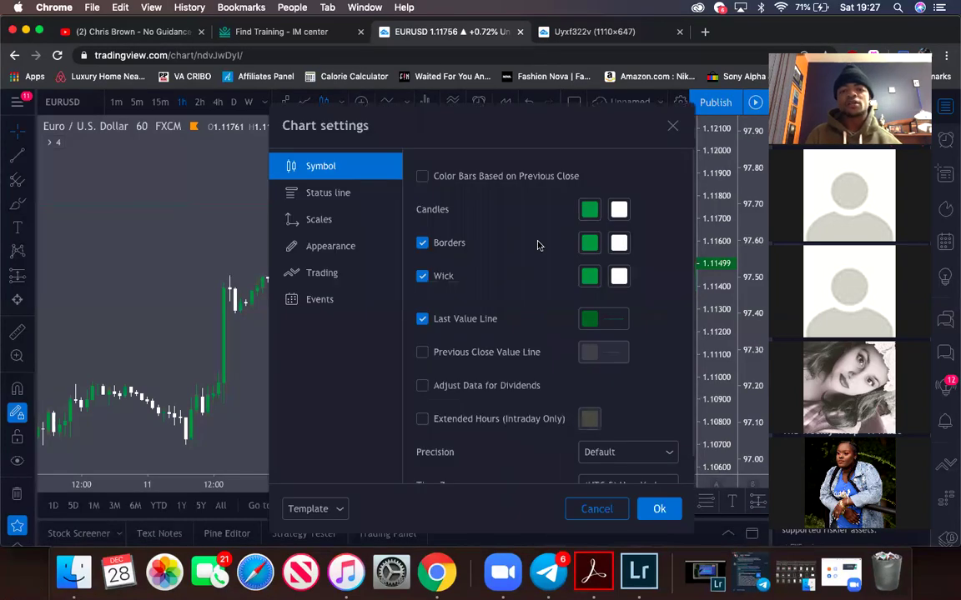
{"action": "left_click", "coordinate": [590, 209]}
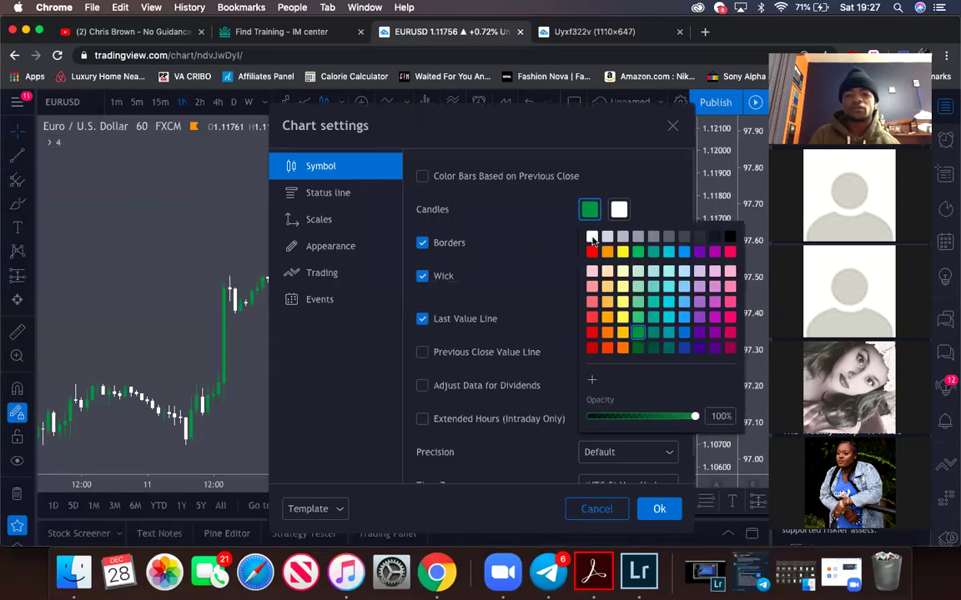
{"action": "left_click", "coordinate": [591, 252]}
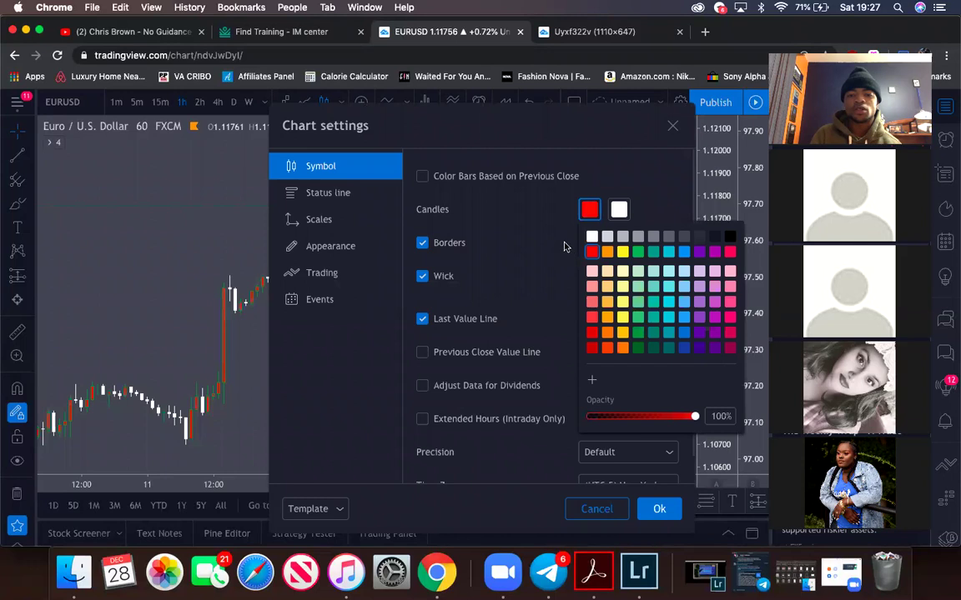
{"action": "left_click", "coordinate": [638, 252]}
{"action": "left_click", "coordinate": [562, 270]}
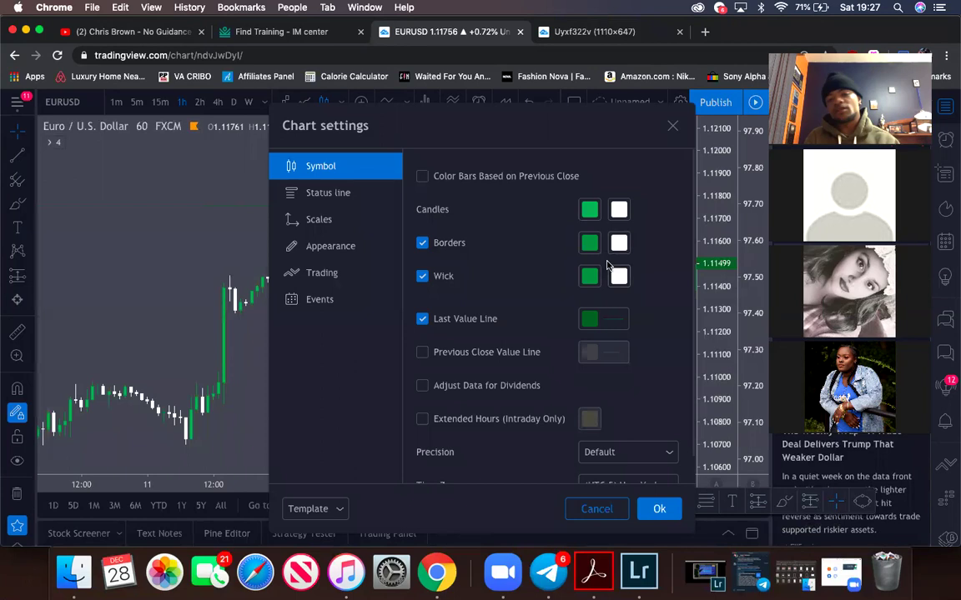
Try red for the falling candle bodies, set them back to white, and apply the chart settings.
{"action": "left_click", "coordinate": [590, 209]}
{"action": "left_click", "coordinate": [617, 209]}
{"action": "left_click", "coordinate": [618, 209]}
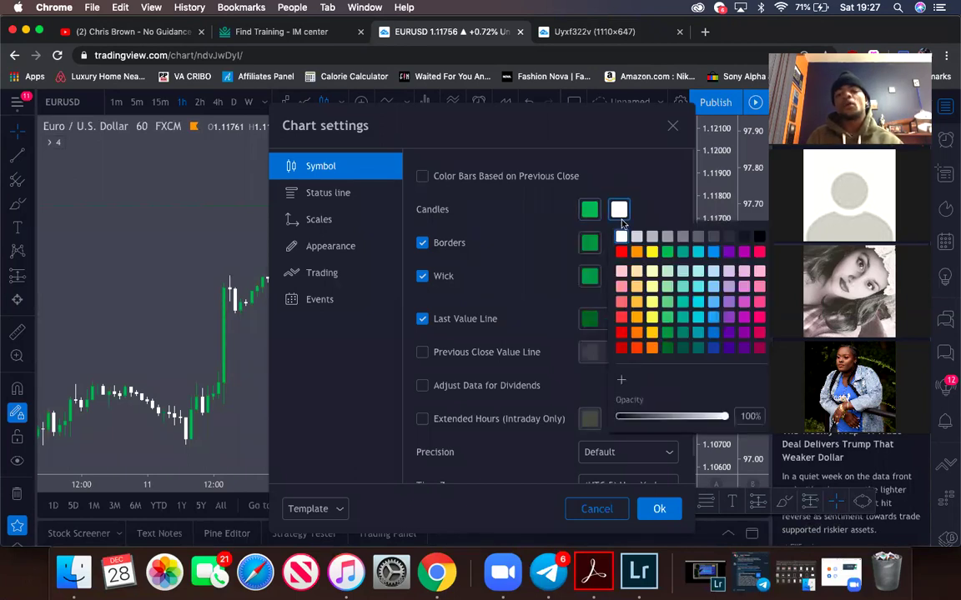
{"action": "left_click", "coordinate": [620, 252]}
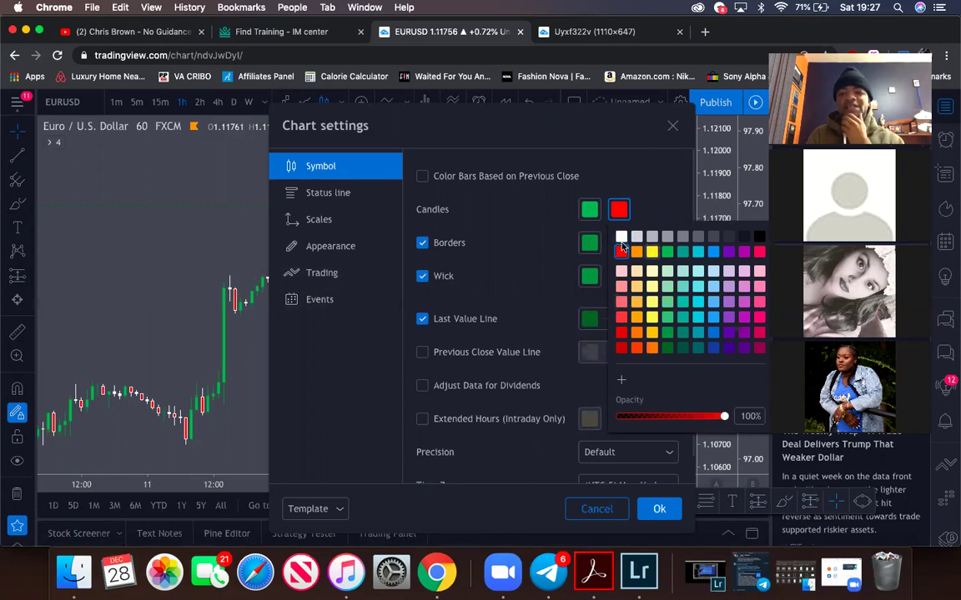
{"action": "left_click", "coordinate": [621, 237]}
{"action": "left_click", "coordinate": [643, 180]}
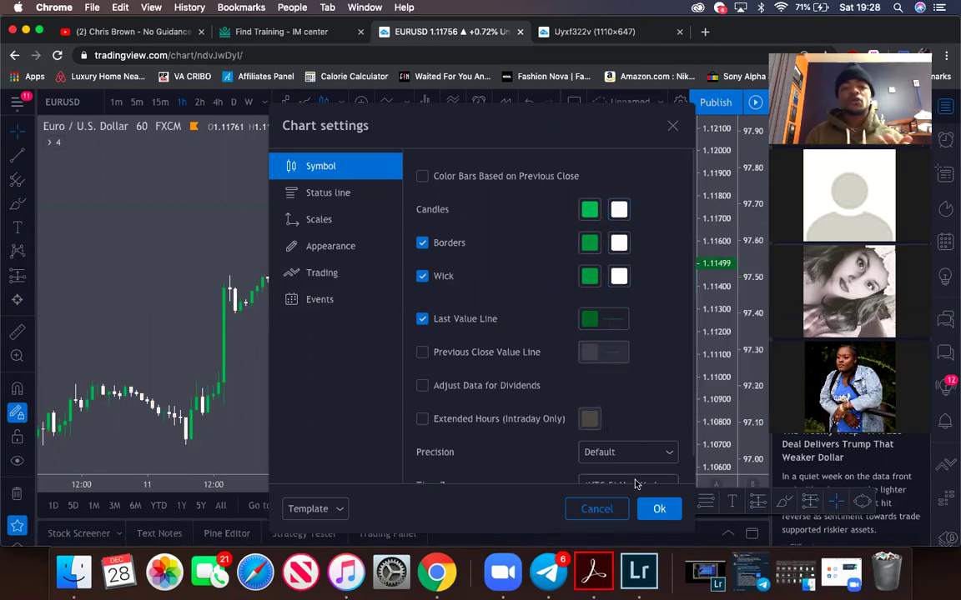
{"action": "left_click", "coordinate": [657, 510]}
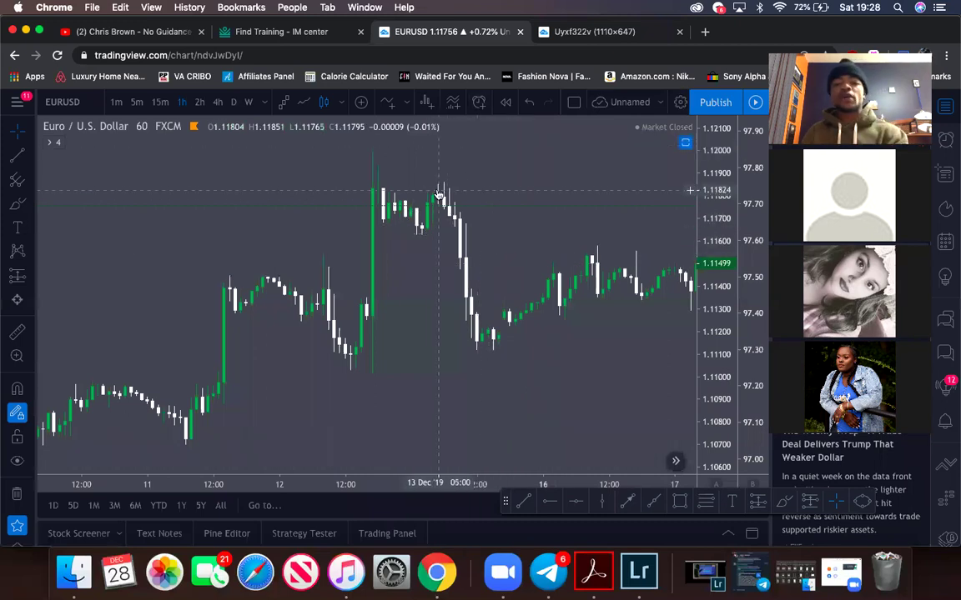
Undo the last falling-candle color change.
{"action": "left_click", "coordinate": [527, 102]}
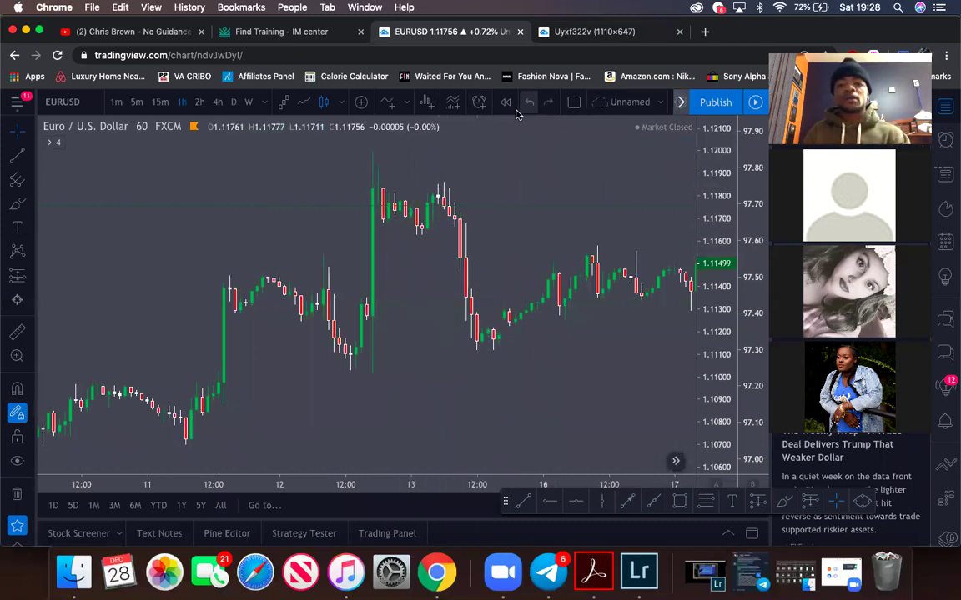
Start bar replay from the 13 December 07:00 candle, view the preceding candles, and exit replay mode.
{"action": "left_click", "coordinate": [508, 103]}
{"action": "left_click", "coordinate": [450, 192]}
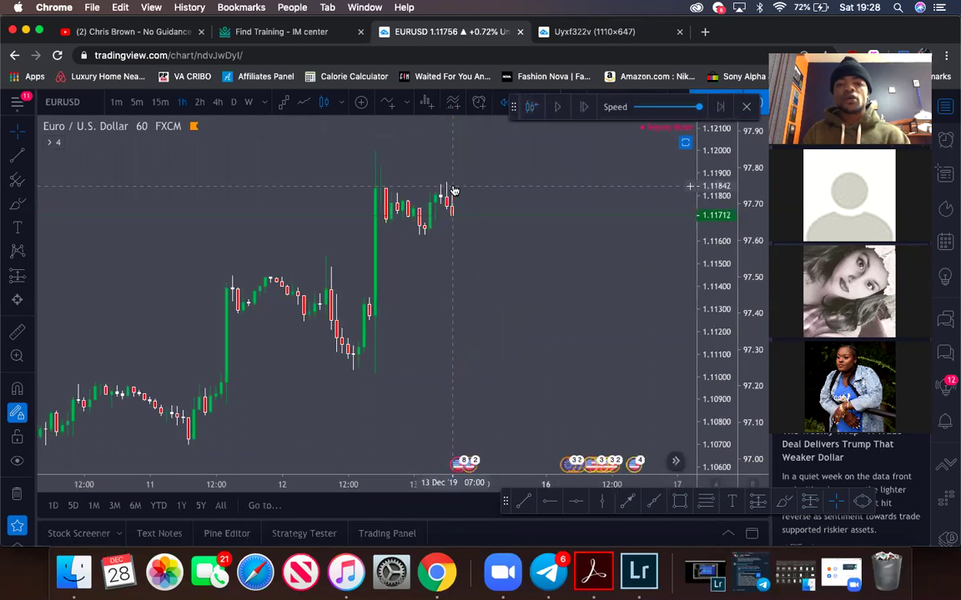
{"action": "left_click_drag", "start_coordinate": [541, 182], "coordinate": [579, 190]}
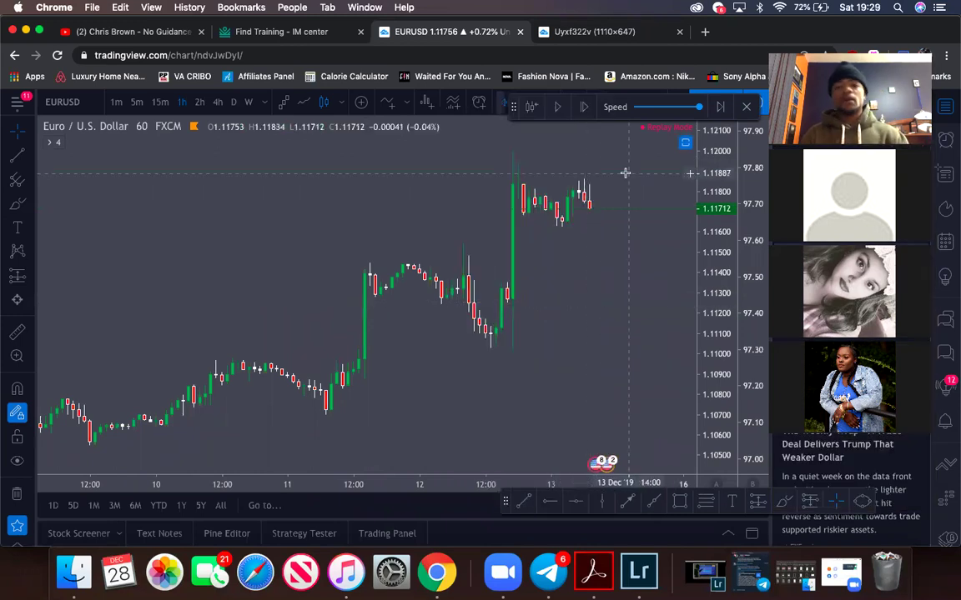
{"action": "left_click", "coordinate": [745, 108]}
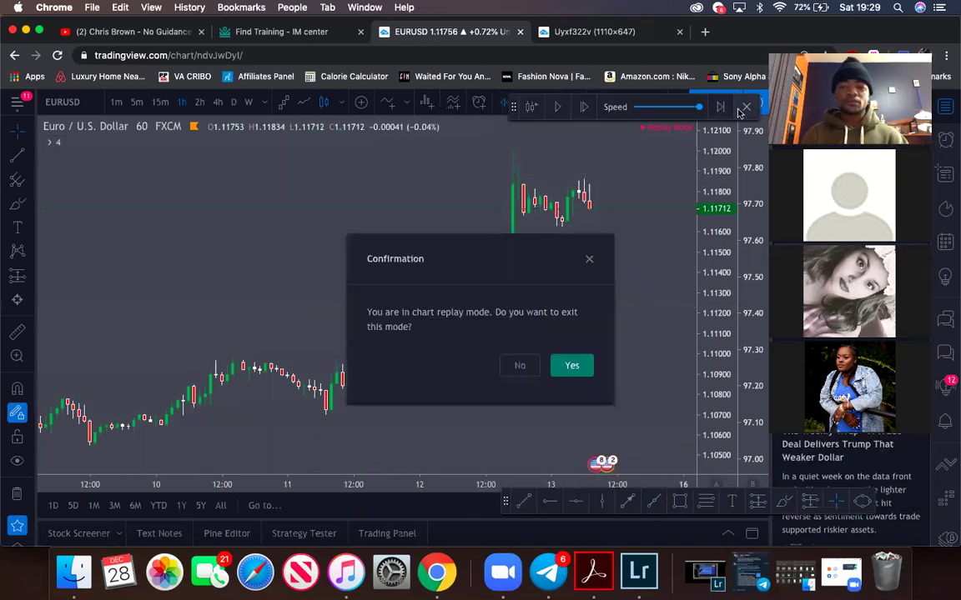
{"action": "left_click", "coordinate": [571, 364]}
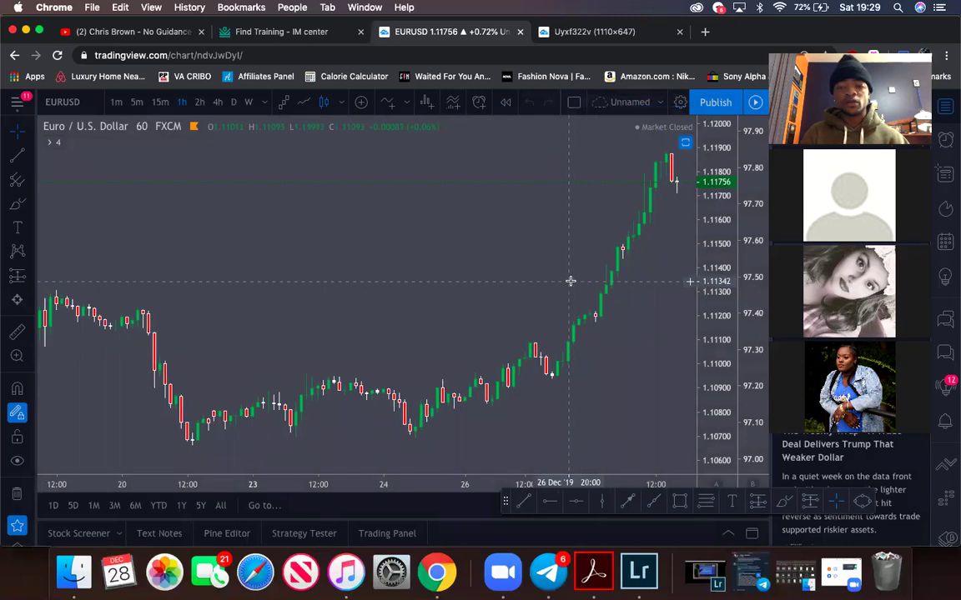
Open a new price alert on EURUSD, go to its crossing value, and cancel the alert.
{"action": "scroll", "coordinate": [570, 281], "scroll_direction": "down", "scroll_amount": 6}
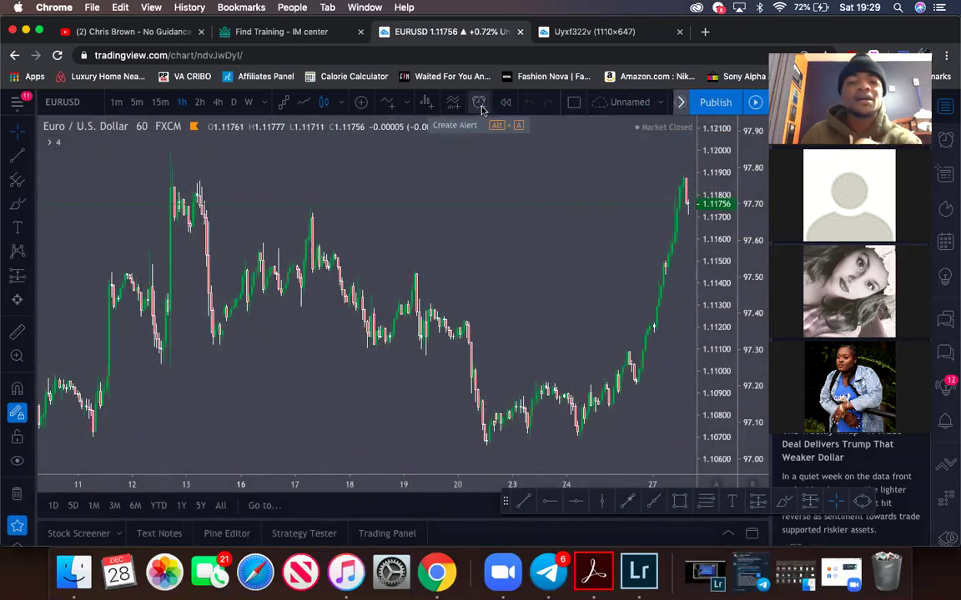
{"action": "left_click", "coordinate": [481, 109]}
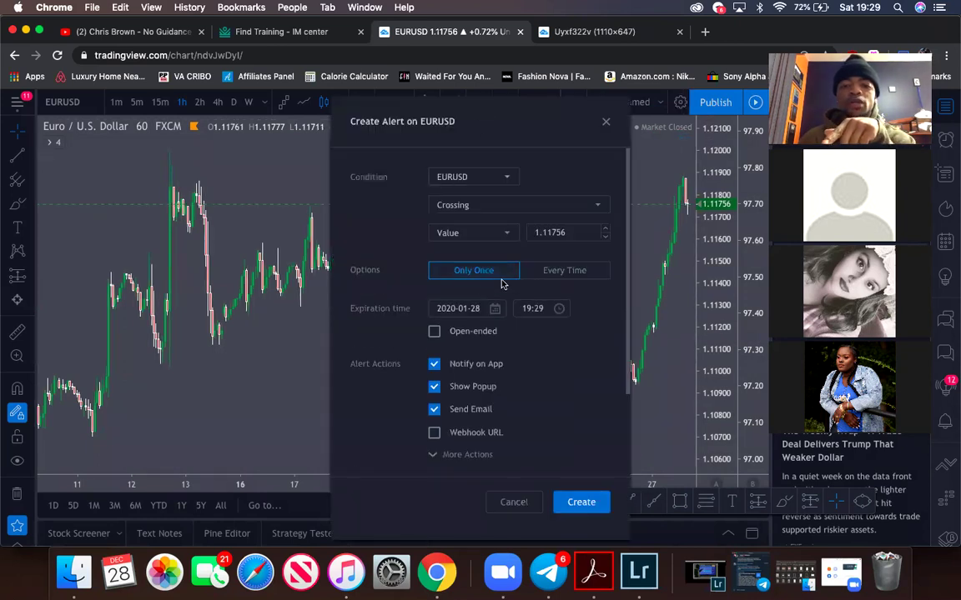
{"action": "left_click", "coordinate": [570, 233]}
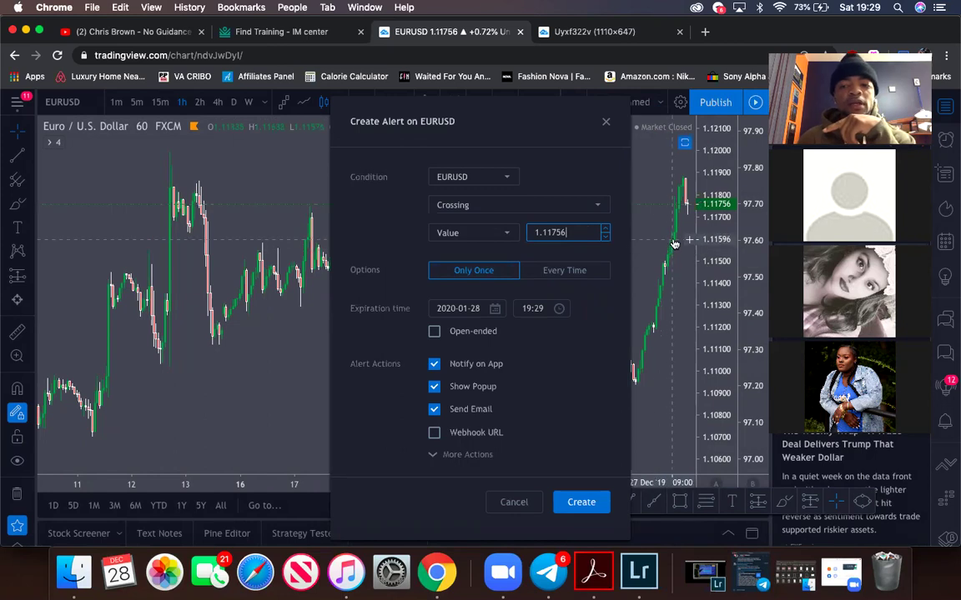
{"action": "left_click", "coordinate": [518, 499]}
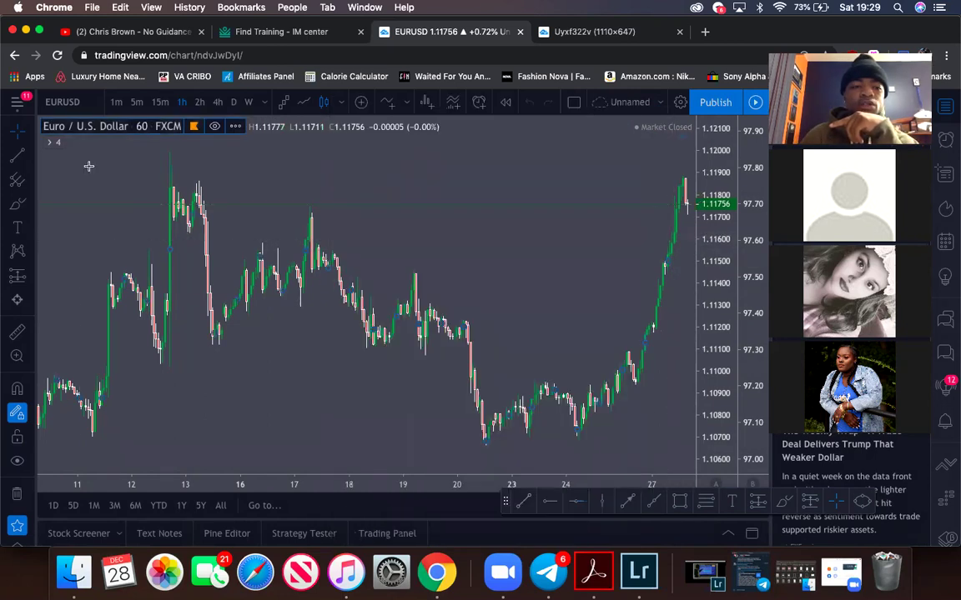
Place a horizontal line across the EURUSD chart at about 1.11603.
{"action": "left_click", "coordinate": [30, 150]}
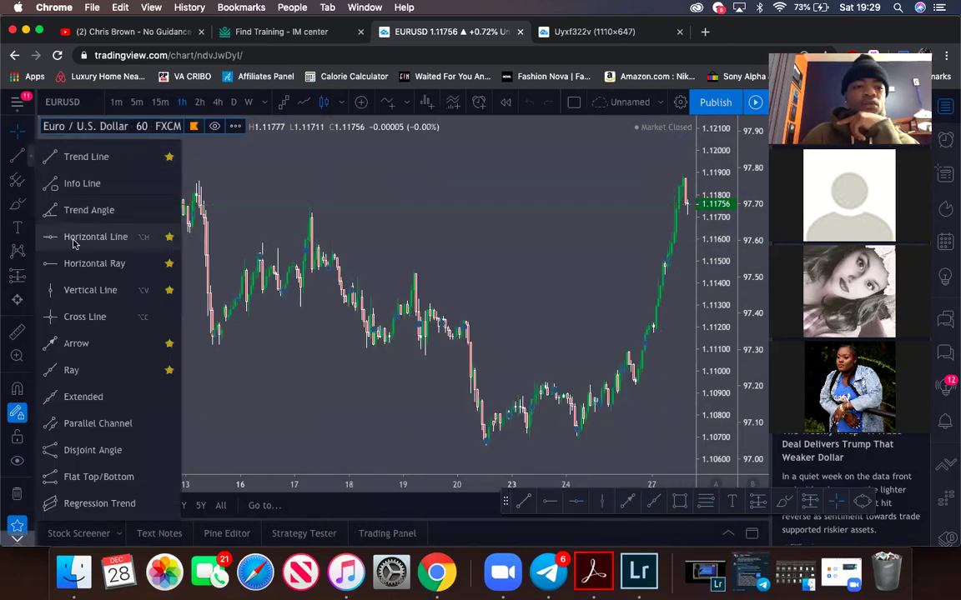
{"action": "left_click", "coordinate": [74, 240]}
{"action": "scroll", "coordinate": [444, 251], "scroll_direction": "up", "scroll_amount": 3}
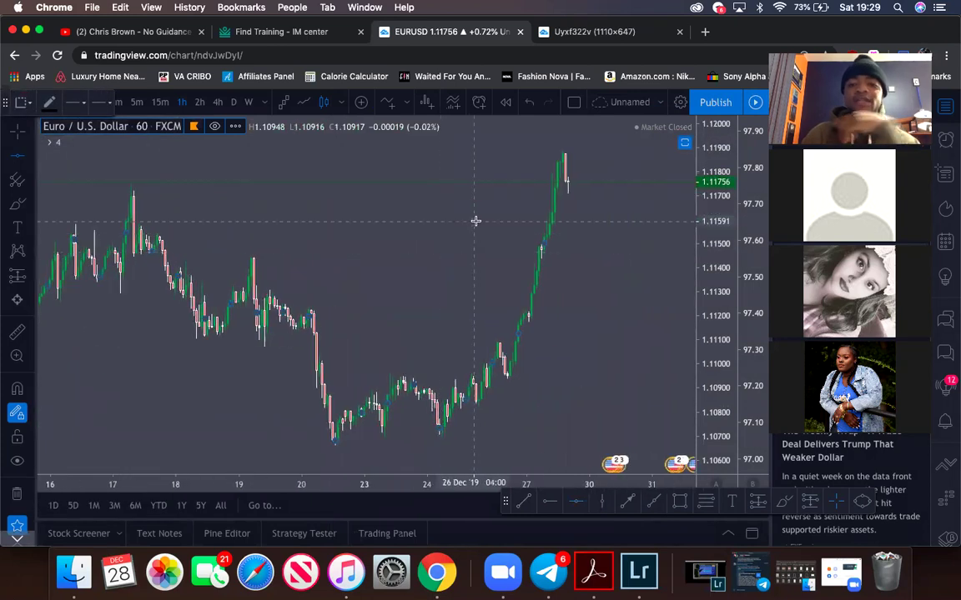
{"action": "left_click", "coordinate": [417, 218]}
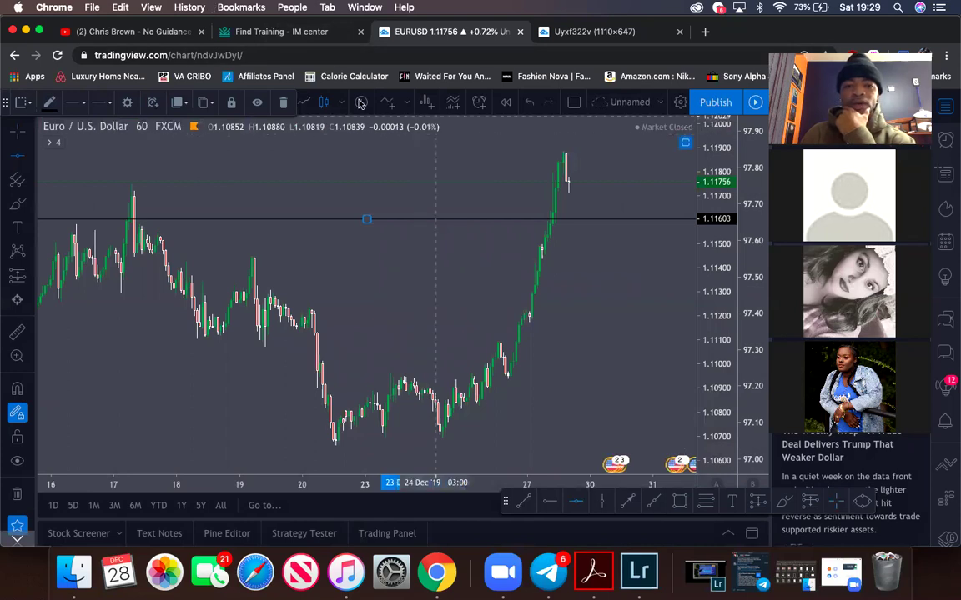
Create a EURUSD price alert that triggers once when price crosses 1.11603.
{"action": "left_click", "coordinate": [480, 104]}
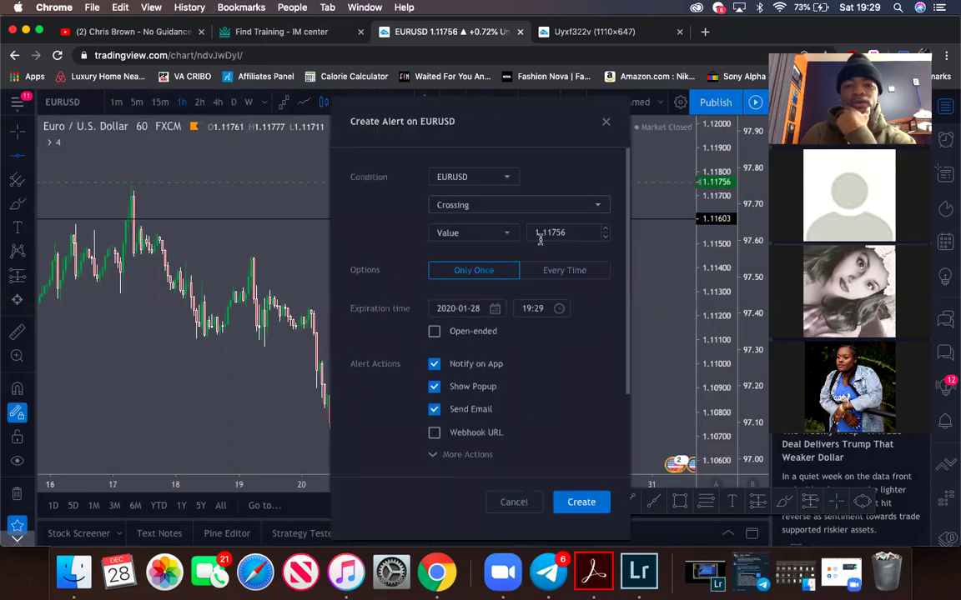
{"action": "double_click", "coordinate": [569, 231]}
{"action": "type", "text": "1."}
{"action": "type", "text": "10"}
{"action": "key", "text": "BackSpace"}
{"action": "key", "text": "BackSpace"}
{"action": "type", "text": "11603"}
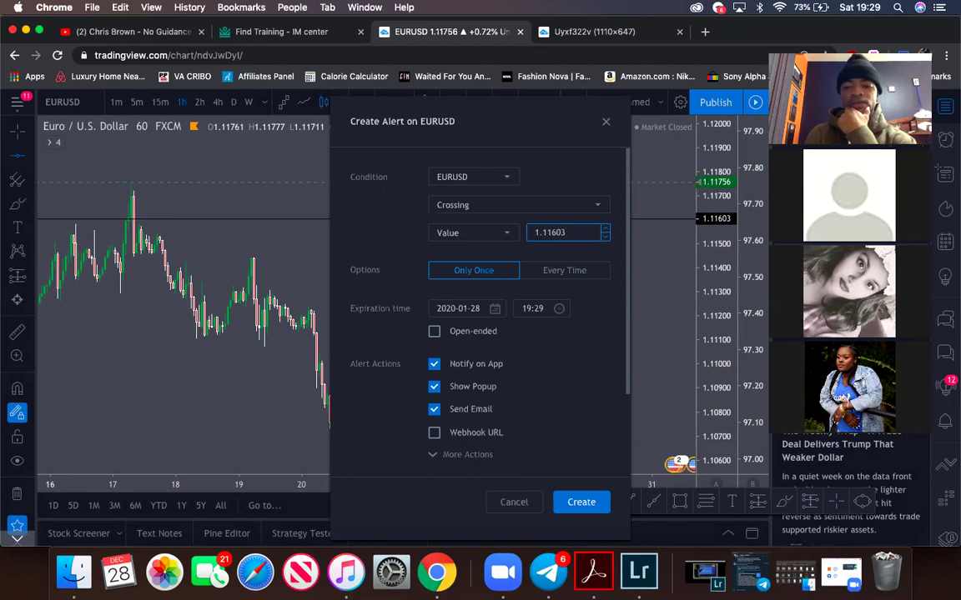
{"action": "key", "text": "Return"}
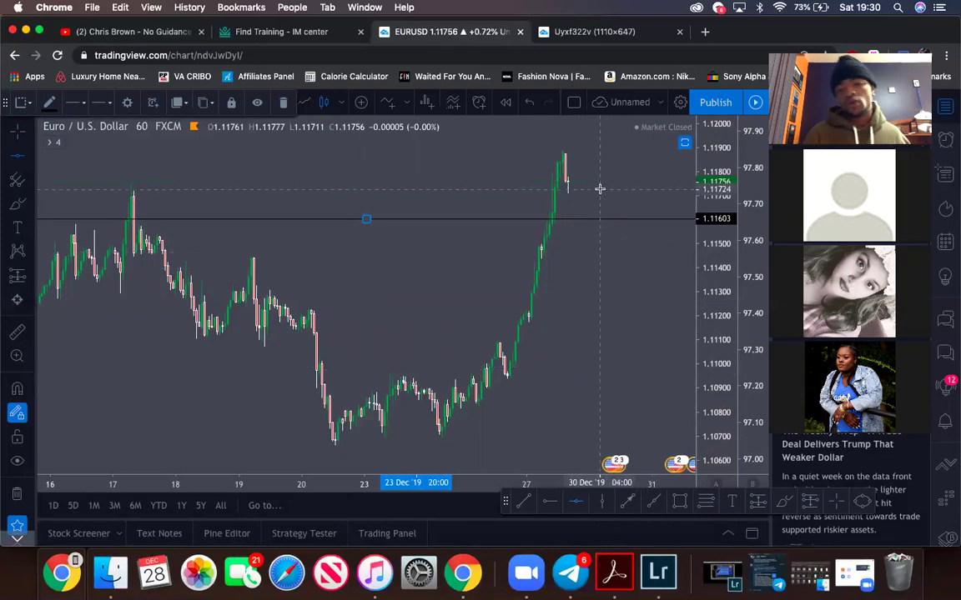
Deselect the horizontal line and clear all meeting annotations, including the blue stroke over the candles.
{"action": "scroll", "coordinate": [559, 145], "scroll_direction": "down", "scroll_amount": 3}
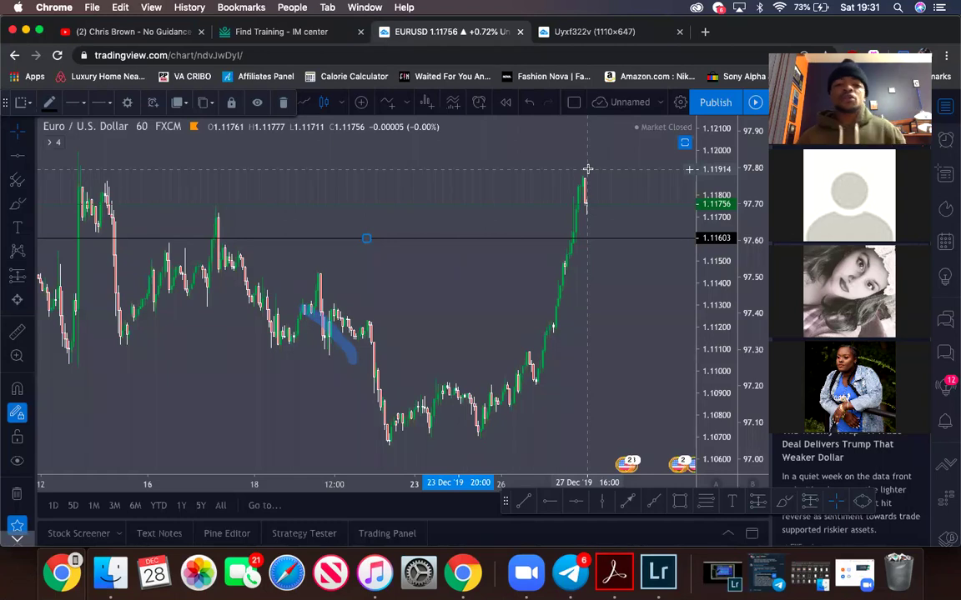
{"action": "right_click", "coordinate": [339, 337]}
{"action": "key", "text": "Escape"}
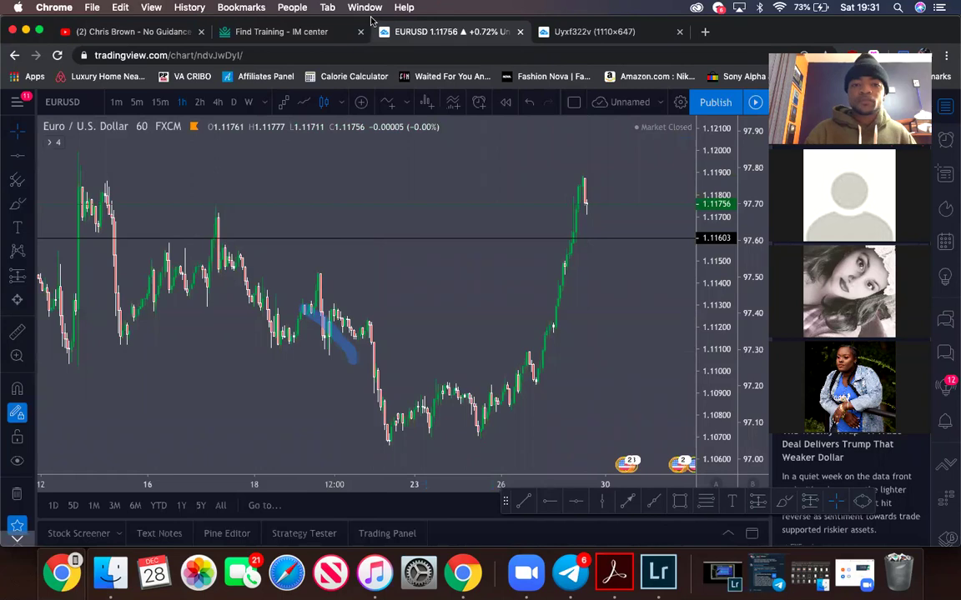
{"action": "left_click", "coordinate": [653, 104]}
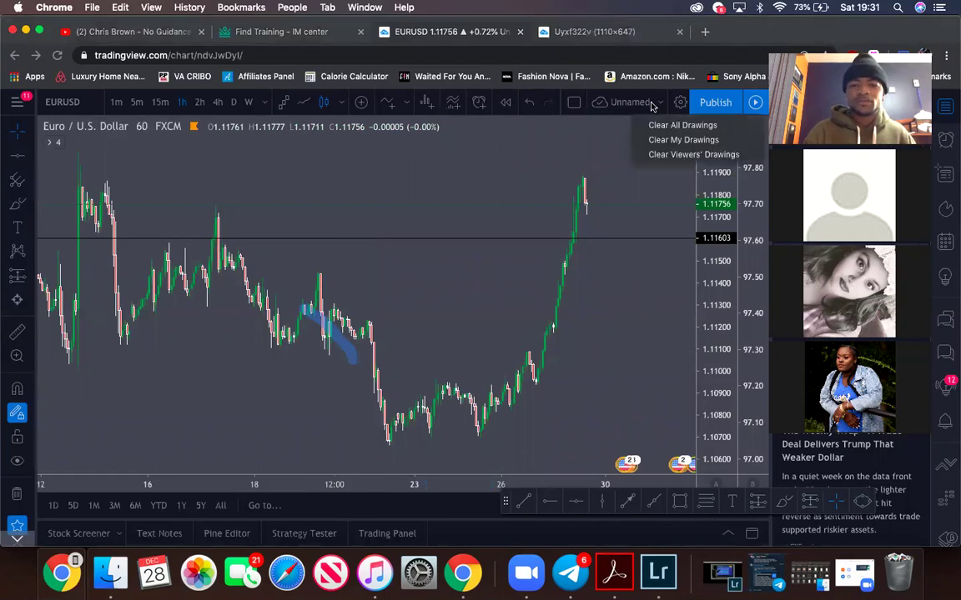
{"action": "left_click", "coordinate": [658, 125]}
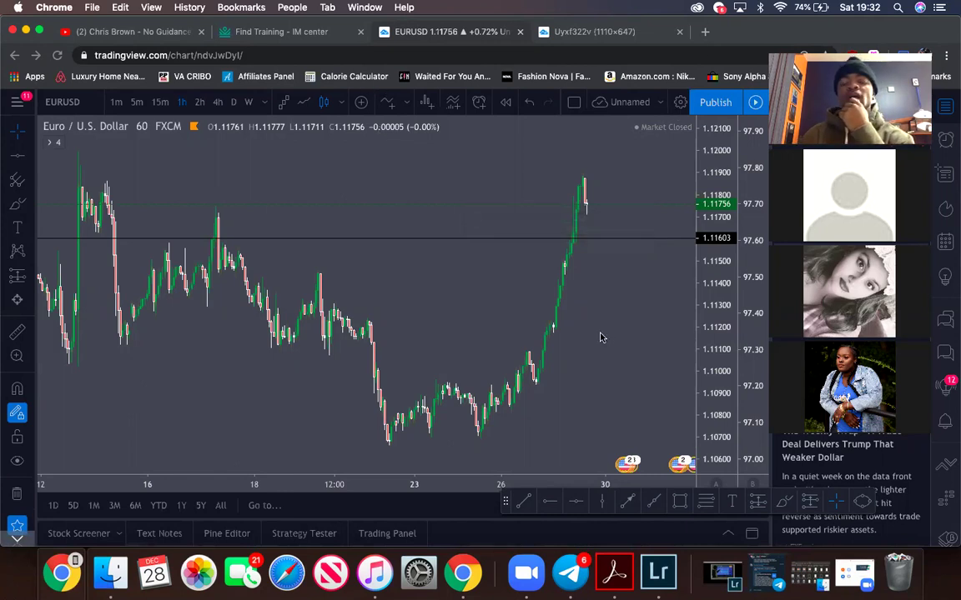
{"action": "scroll", "coordinate": [601, 337], "scroll_direction": "down", "scroll_amount": 2}
{"action": "scroll", "coordinate": [601, 337], "scroll_direction": "down", "scroll_amount": 4}
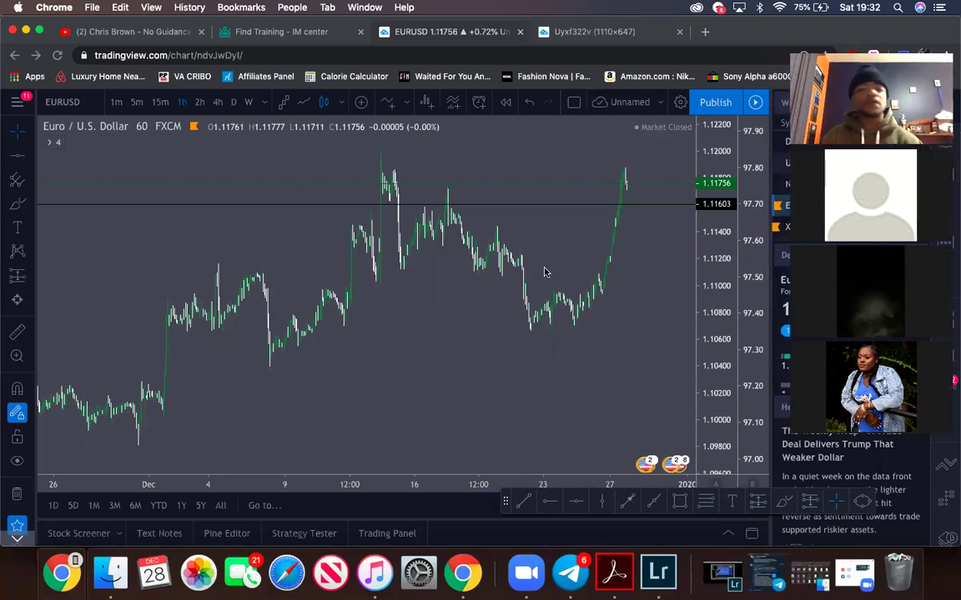
{"action": "scroll", "coordinate": [544, 272], "scroll_direction": "down", "scroll_amount": 3}
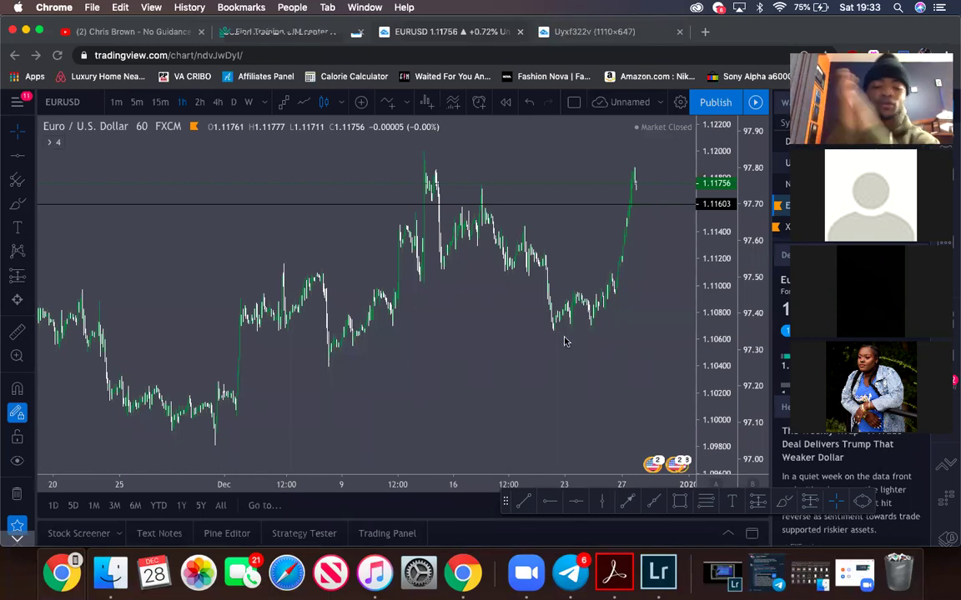
{"action": "scroll", "coordinate": [564, 341], "scroll_direction": "up", "scroll_amount": 5}
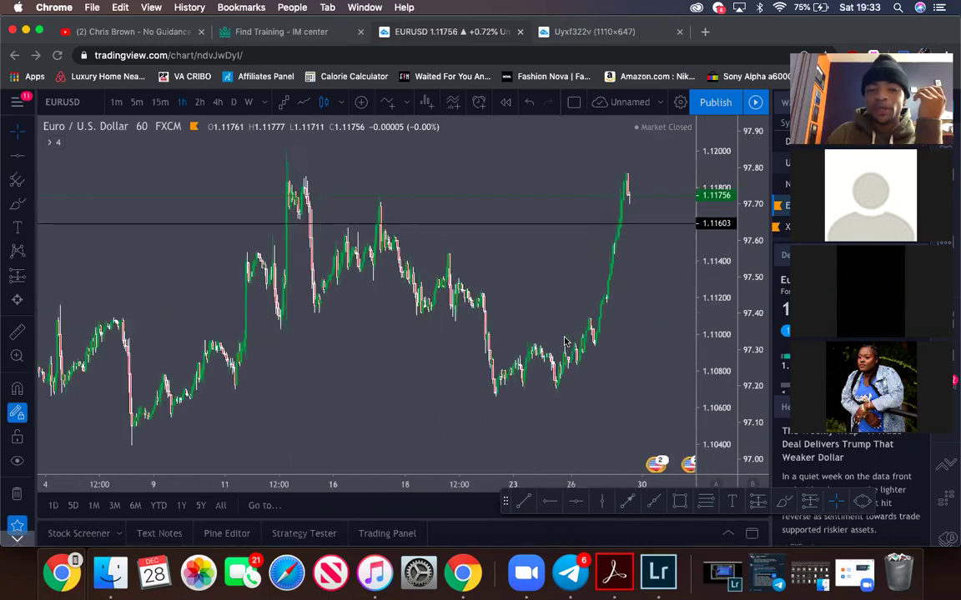
{"action": "scroll", "coordinate": [563, 340], "scroll_direction": "right", "scroll_amount": 3}
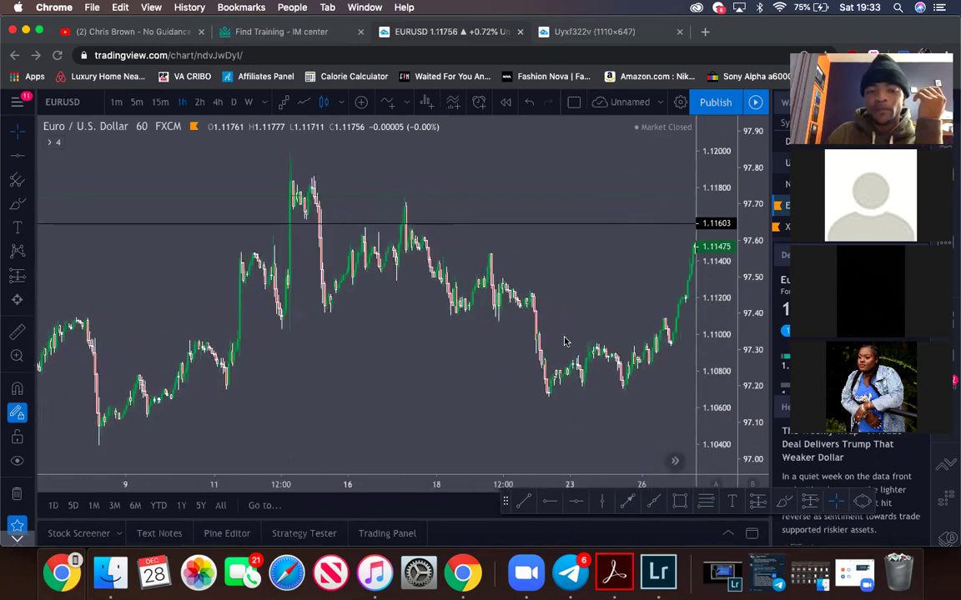
{"action": "left_click", "coordinate": [480, 103]}
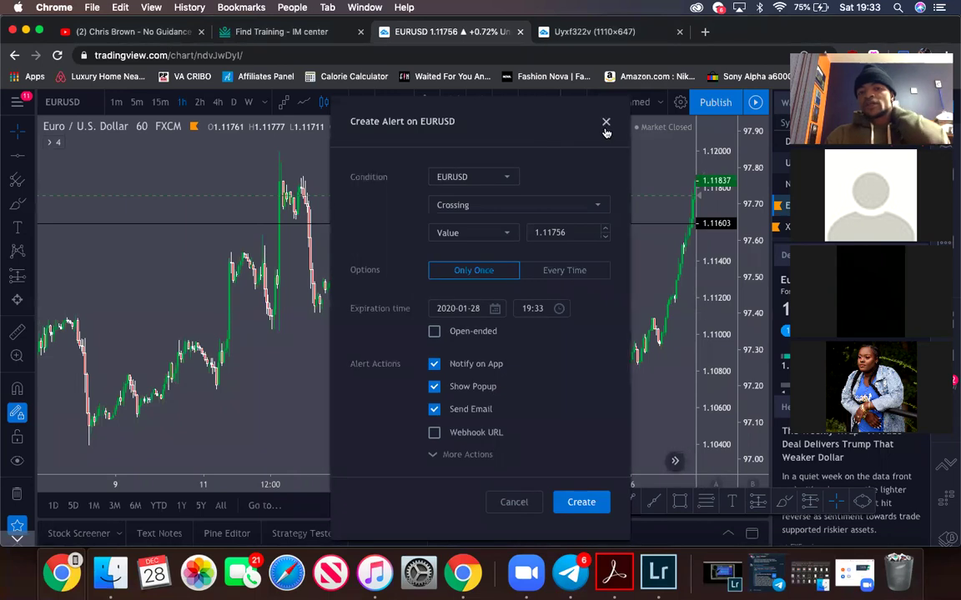
{"action": "left_click", "coordinate": [606, 123]}
Start bar replay from the 22 December 22:00 candle.
{"action": "left_click", "coordinate": [505, 101]}
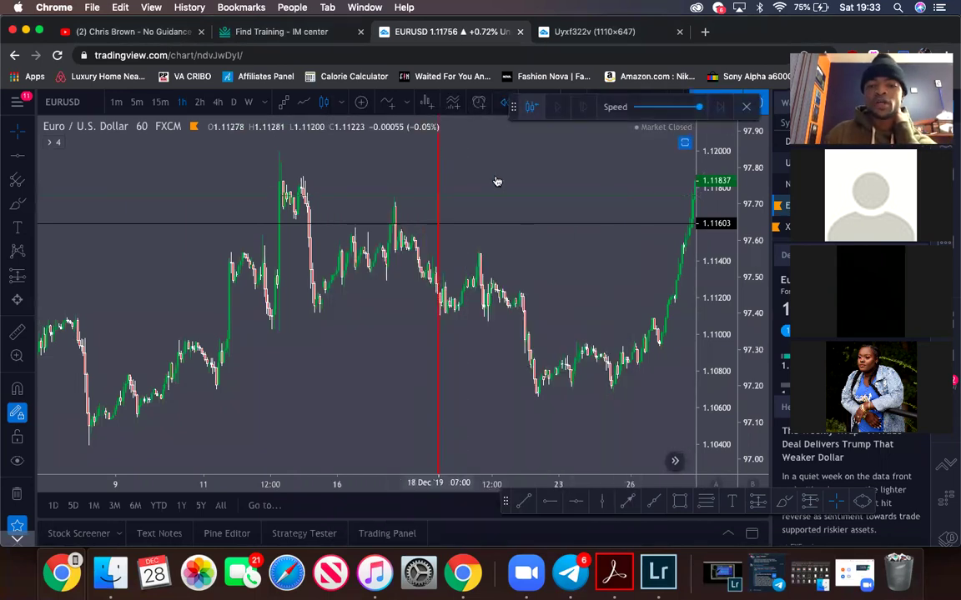
{"action": "scroll", "coordinate": [518, 183], "scroll_direction": "down", "scroll_amount": 2}
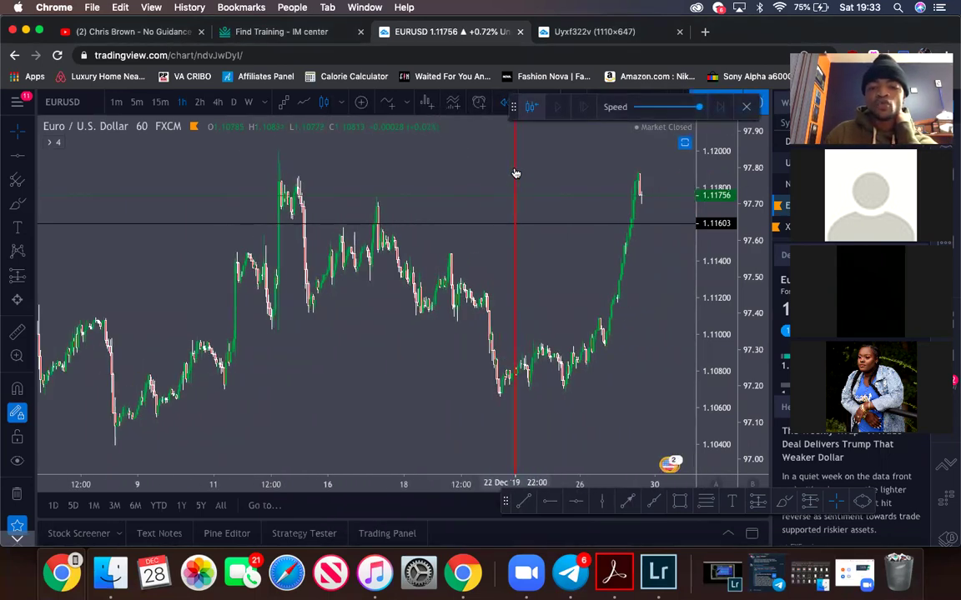
{"action": "left_click", "coordinate": [514, 178]}
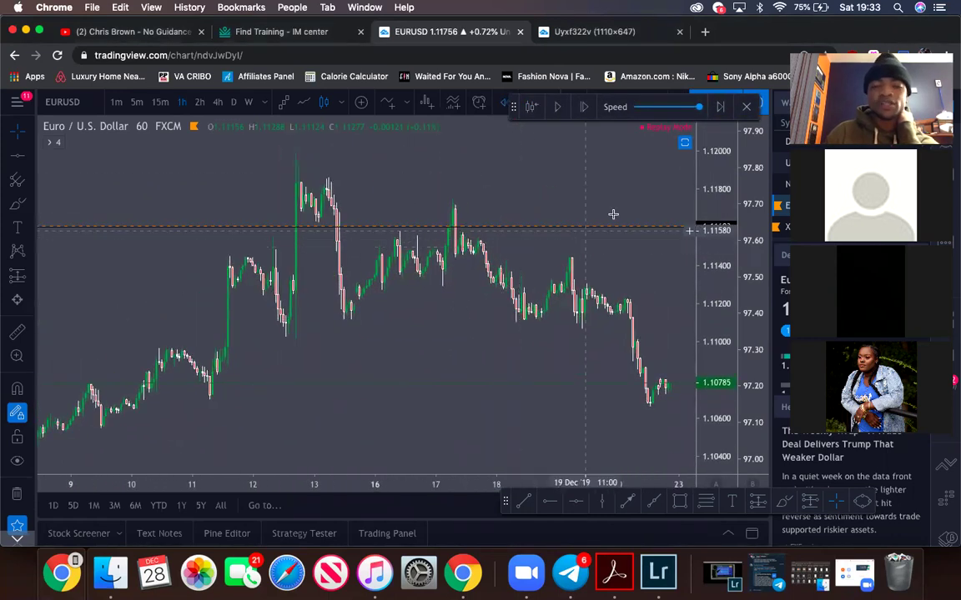
Move the horizontal line up to about 1.11843 and color it yellow.
{"action": "left_click", "coordinate": [586, 232]}
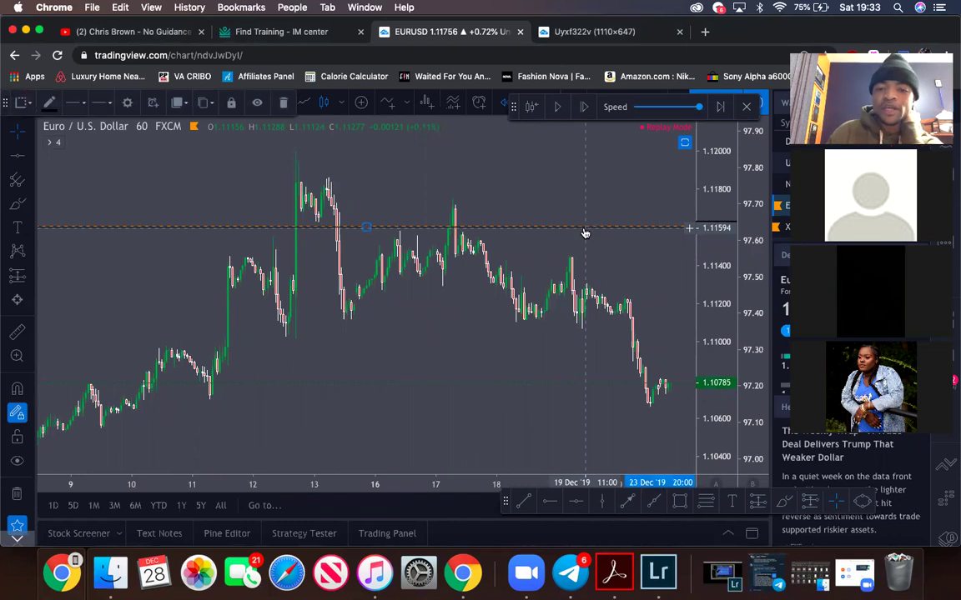
{"action": "left_click_drag", "start_coordinate": [585, 233], "coordinate": [592, 180]}
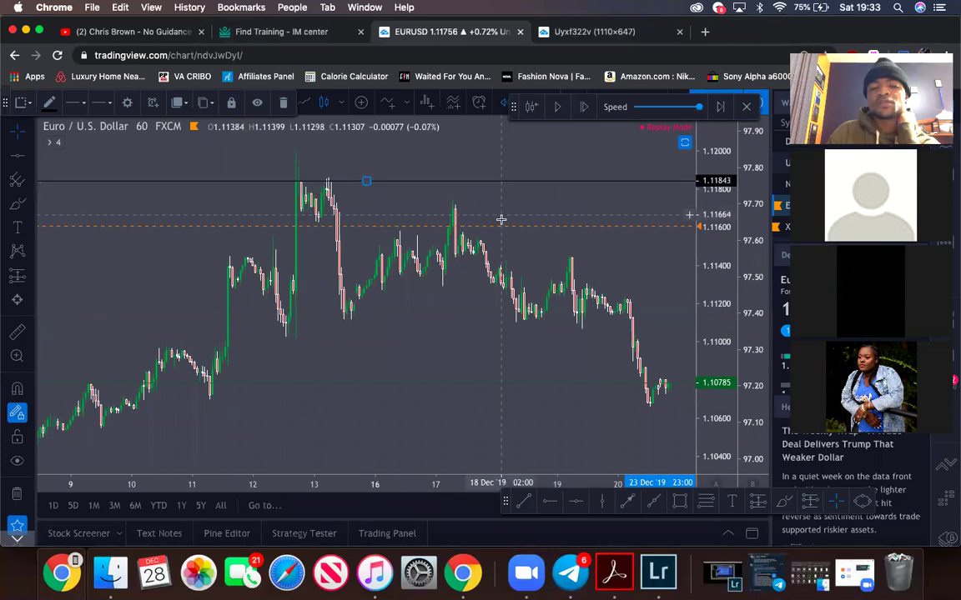
{"action": "left_click", "coordinate": [49, 102]}
{"action": "left_click", "coordinate": [81, 140]}
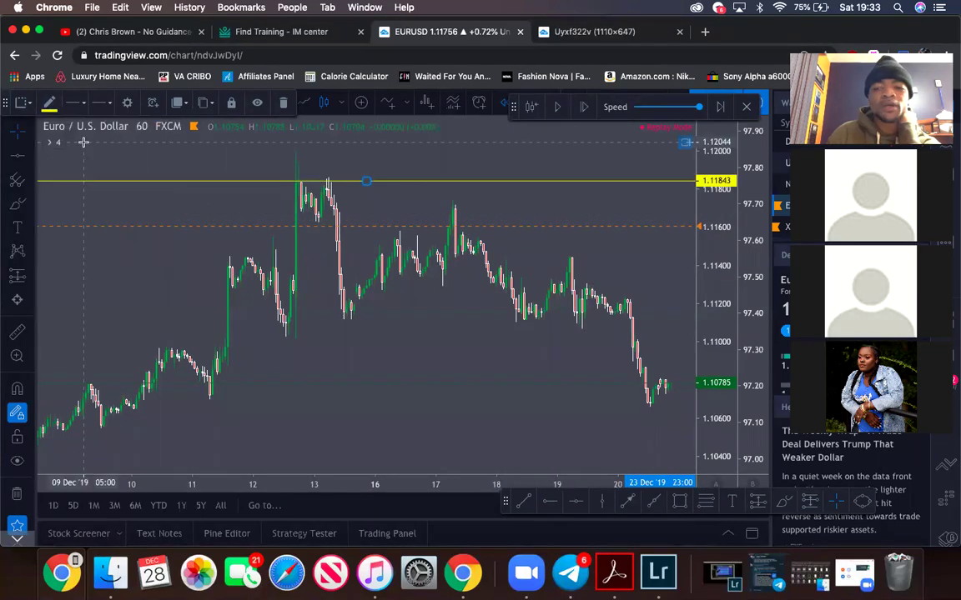
Delete the EURUSD price alert marked by the dashed orange line.
{"action": "right_click", "coordinate": [444, 227]}
{"action": "left_click", "coordinate": [482, 284]}
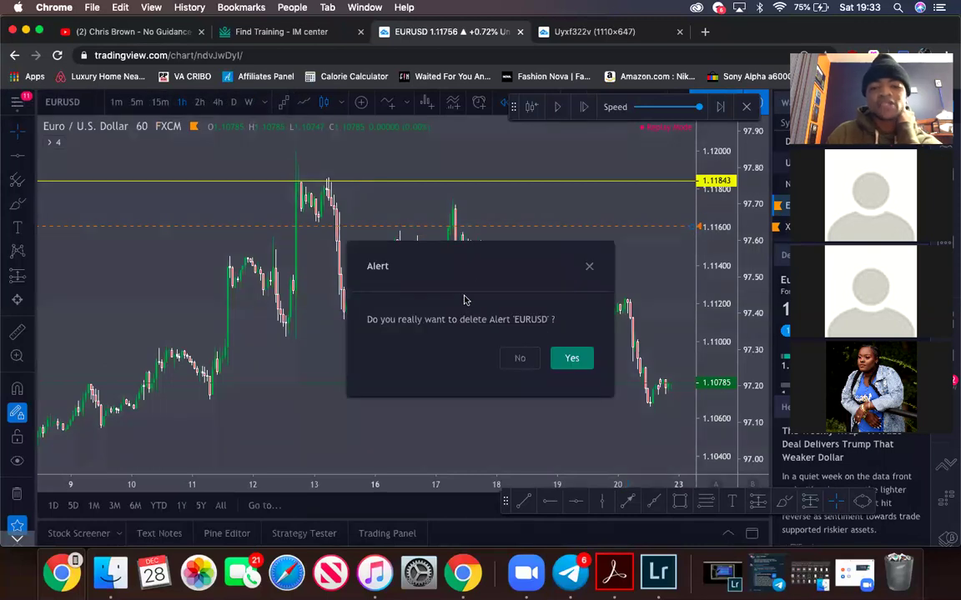
{"action": "left_click", "coordinate": [569, 356]}
Add a second horizontal line above the yellow one at about 1.11915 and color it red.
{"action": "scroll", "coordinate": [567, 346], "scroll_direction": "right", "scroll_amount": 5}
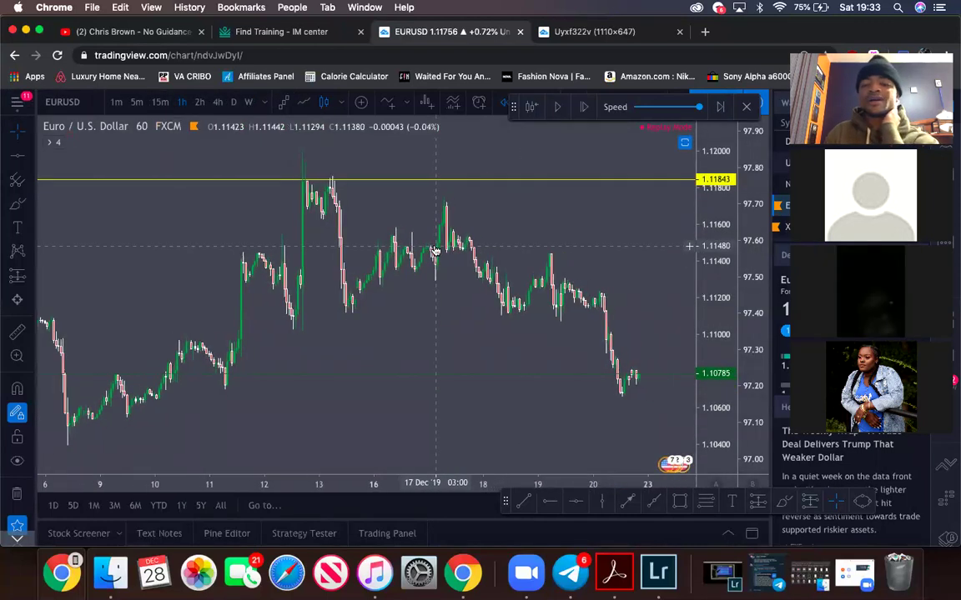
{"action": "scroll", "coordinate": [566, 344], "scroll_direction": "right", "scroll_amount": 2}
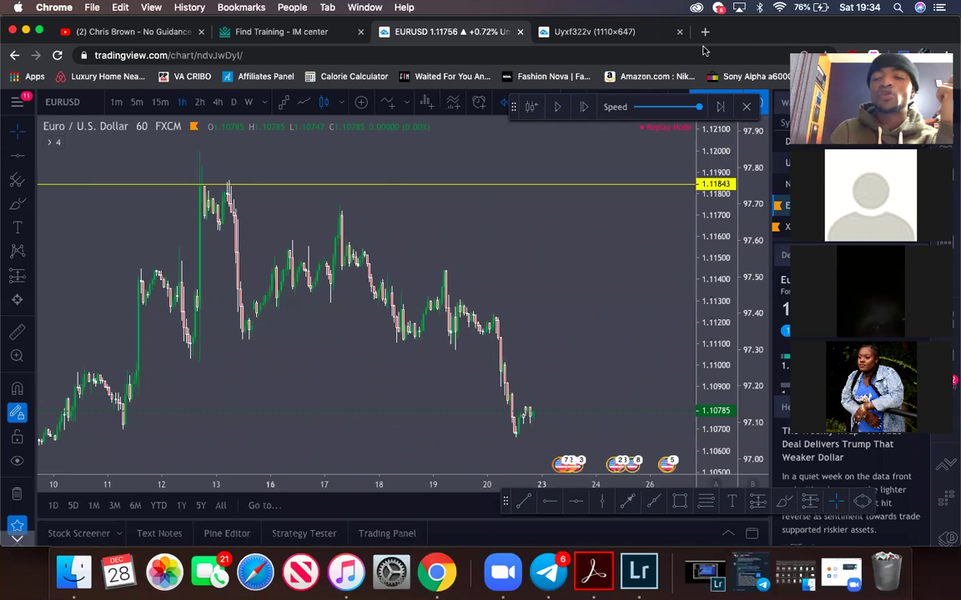
{"action": "left_click", "coordinate": [16, 155]}
{"action": "left_click", "coordinate": [350, 169]}
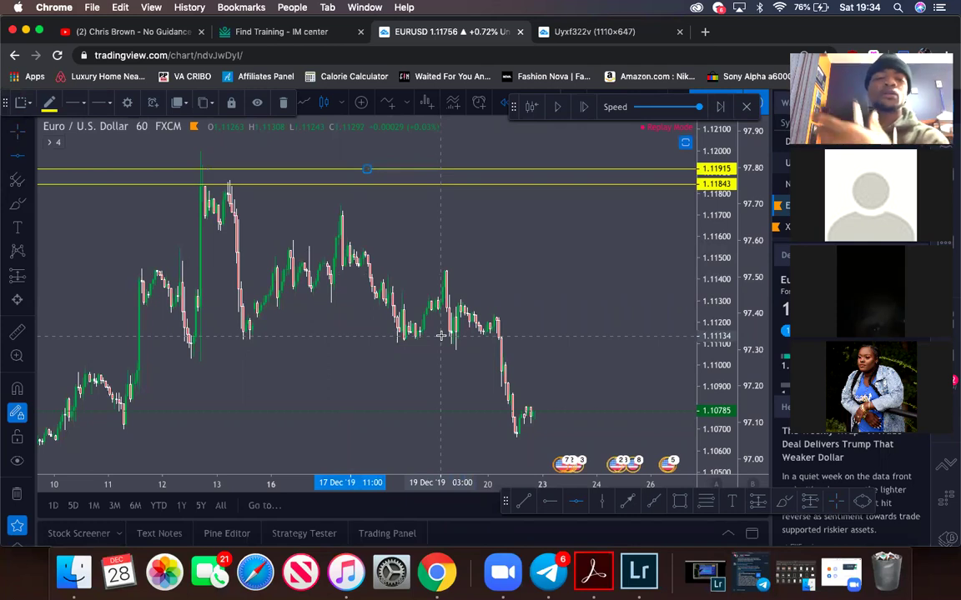
{"action": "left_click", "coordinate": [49, 102]}
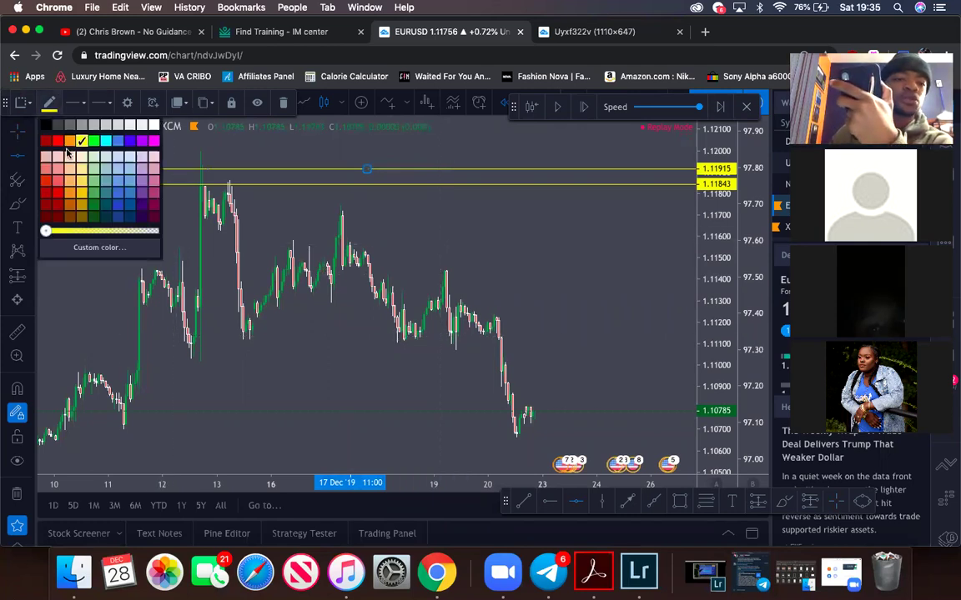
{"action": "left_click", "coordinate": [58, 140]}
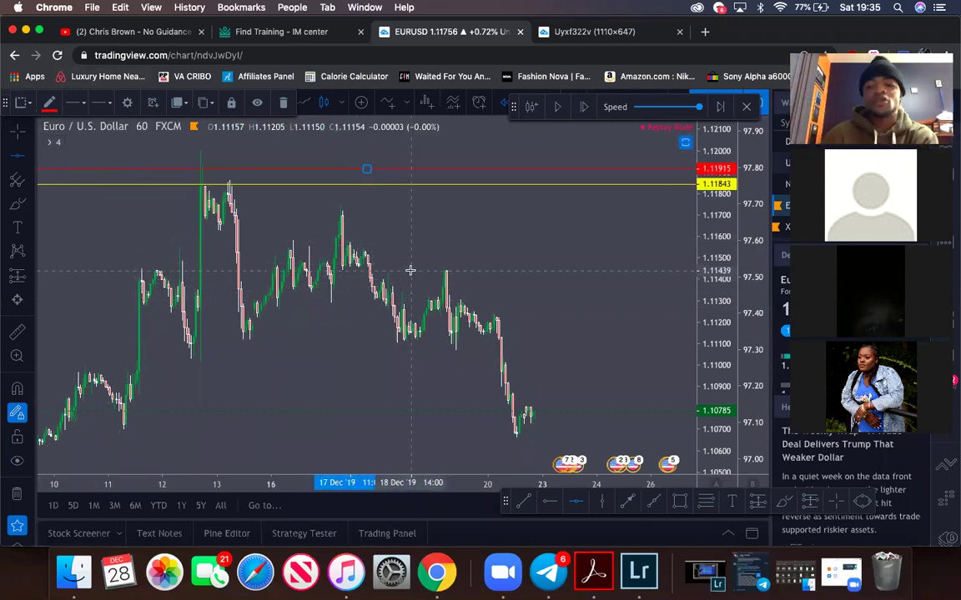
Add a horizontal line below the yellow one at about 1.11448 and color it green.
{"action": "key", "text": "Escape"}
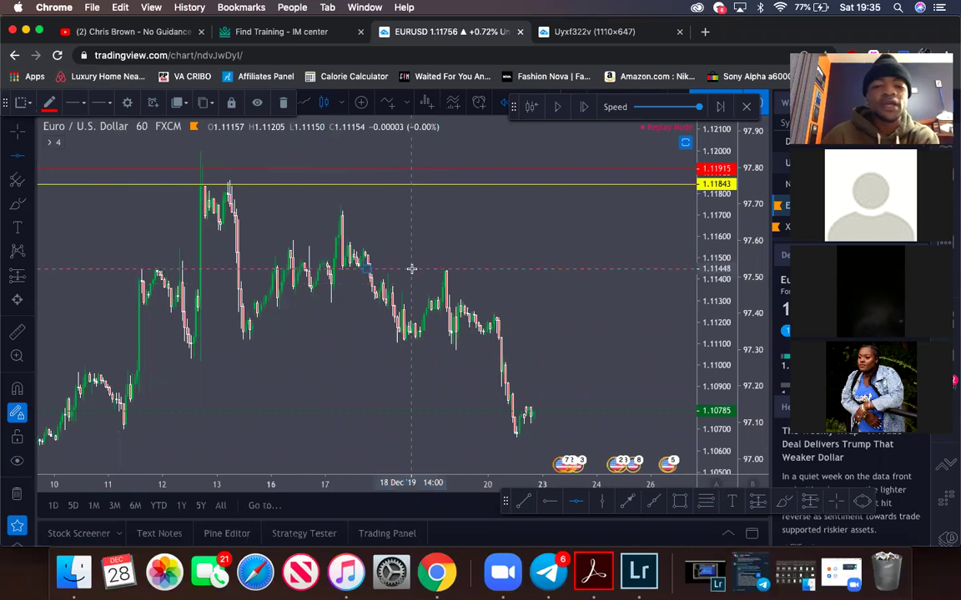
{"action": "left_click", "coordinate": [50, 102]}
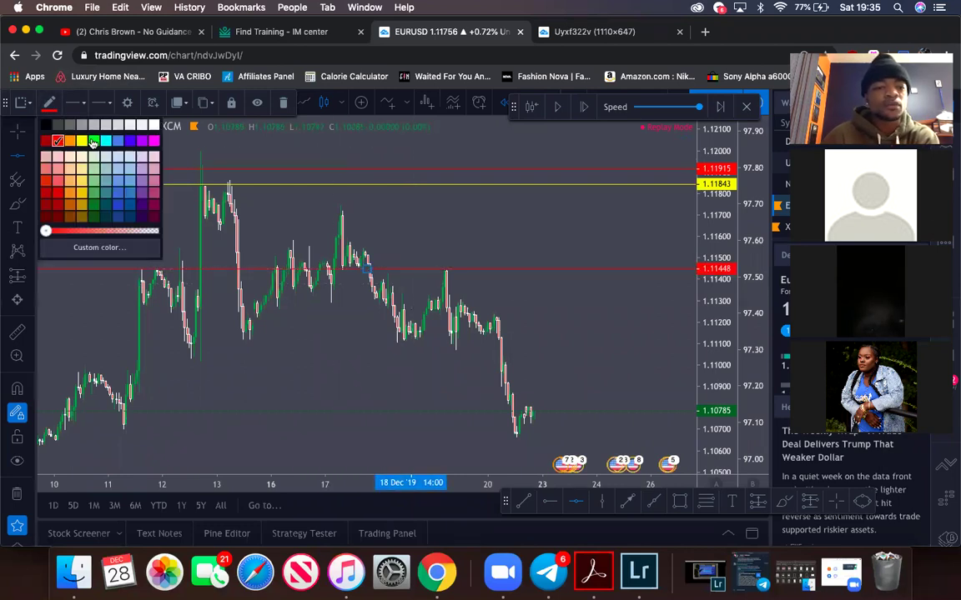
{"action": "left_click", "coordinate": [94, 140]}
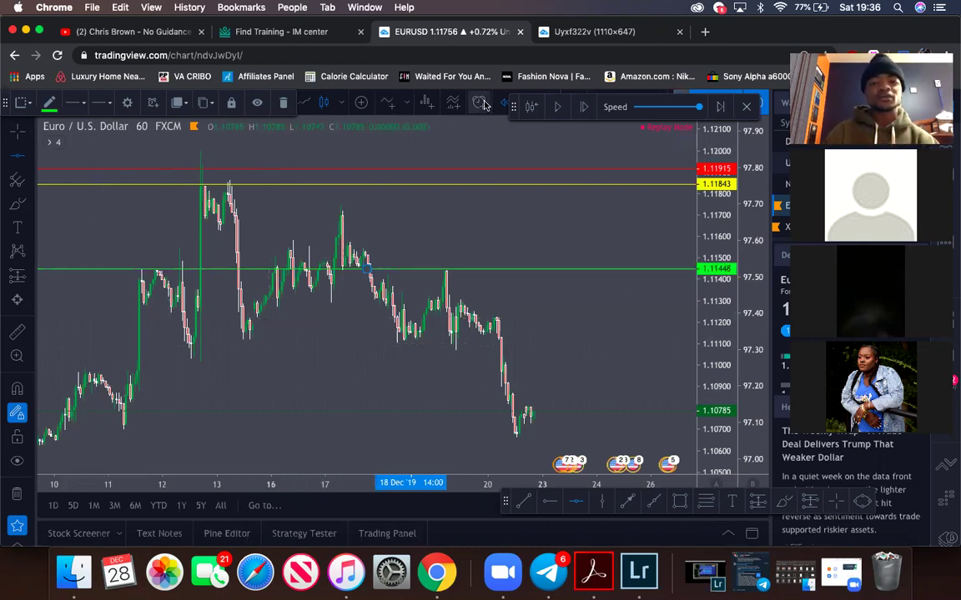
Exit bar replay mode and return to the full EURUSD chart.
{"action": "left_click", "coordinate": [426, 101]}
{"action": "left_click", "coordinate": [567, 352]}
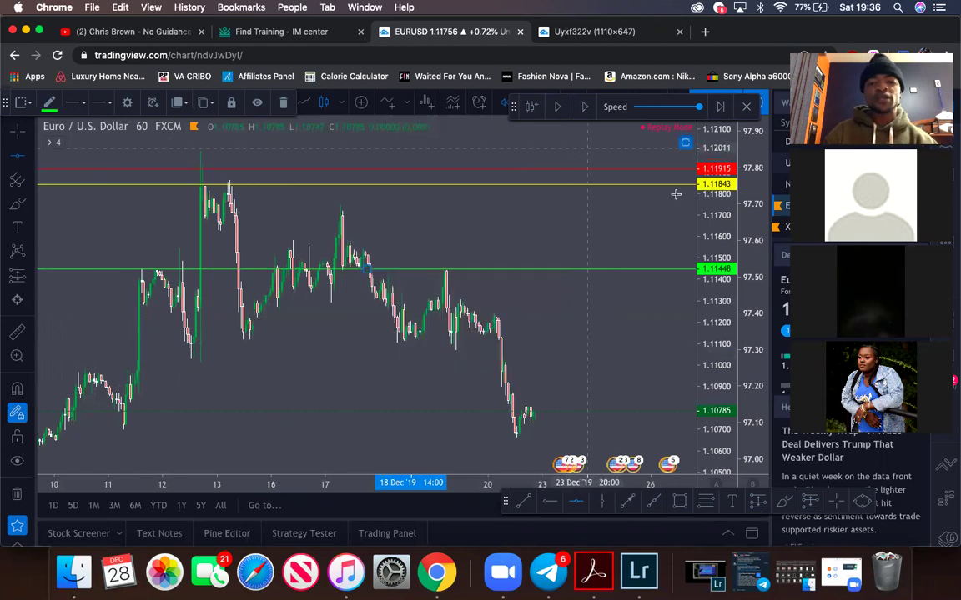
{"action": "left_click", "coordinate": [746, 107]}
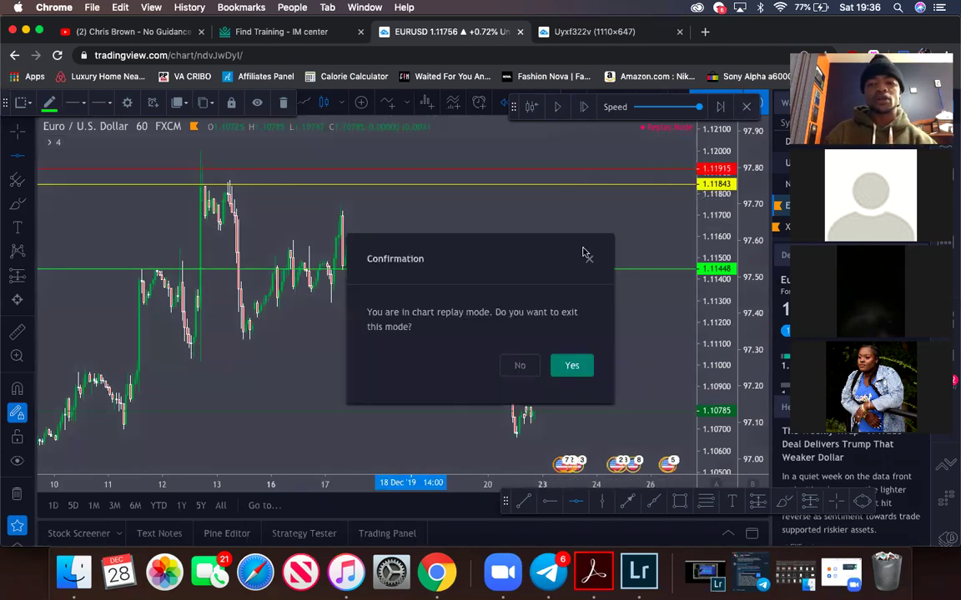
{"action": "left_click", "coordinate": [571, 363]}
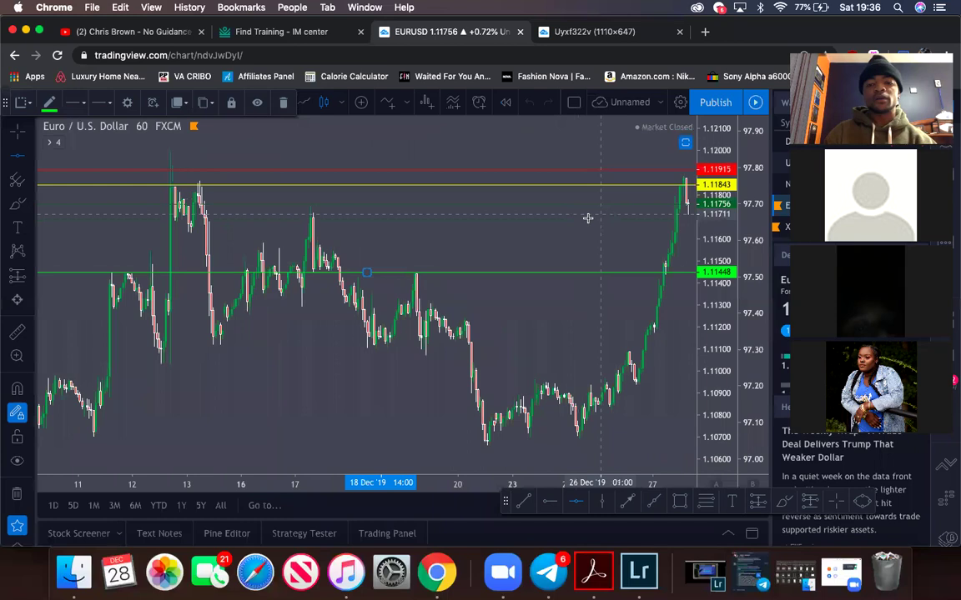
{"action": "scroll", "coordinate": [581, 209], "scroll_direction": "right", "scroll_amount": 5}
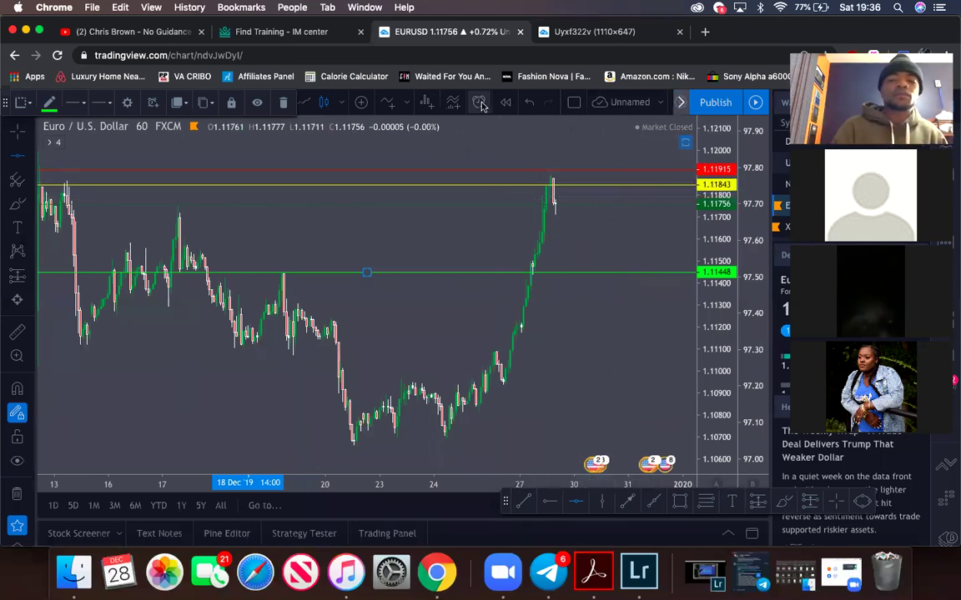
{"action": "key", "text": "alt+a"}
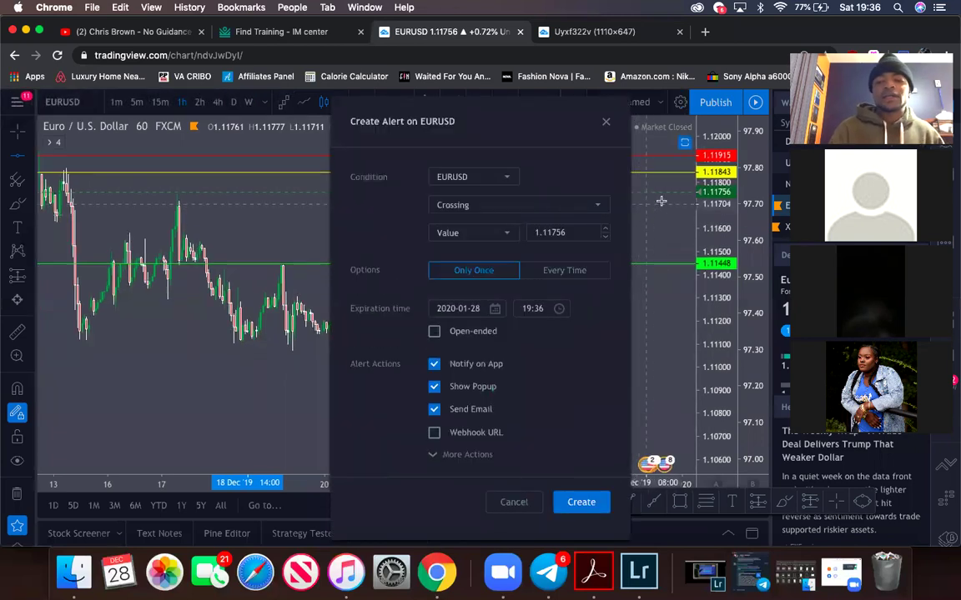
{"action": "left_click", "coordinate": [606, 123]}
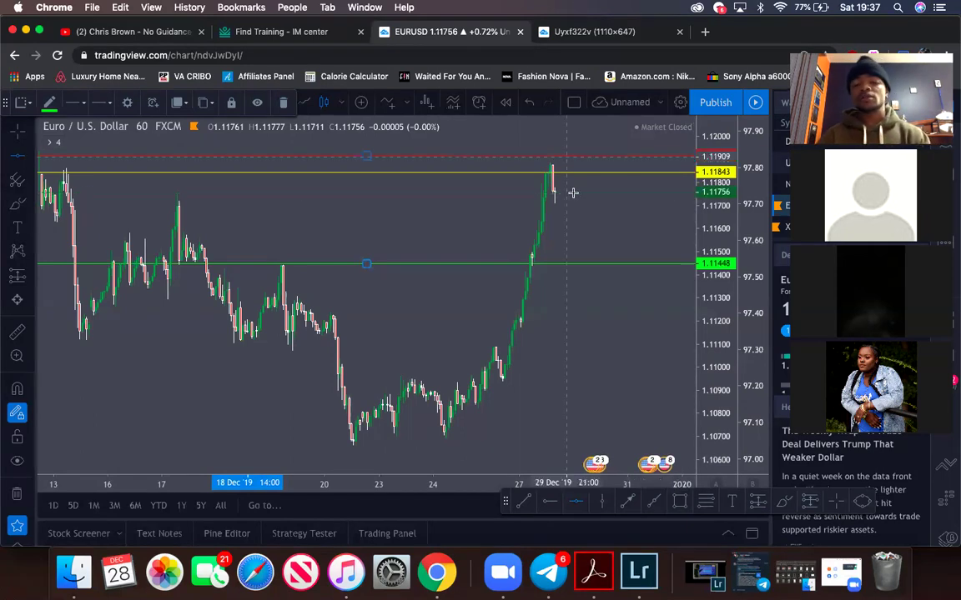
{"action": "left_click", "coordinate": [564, 222]}
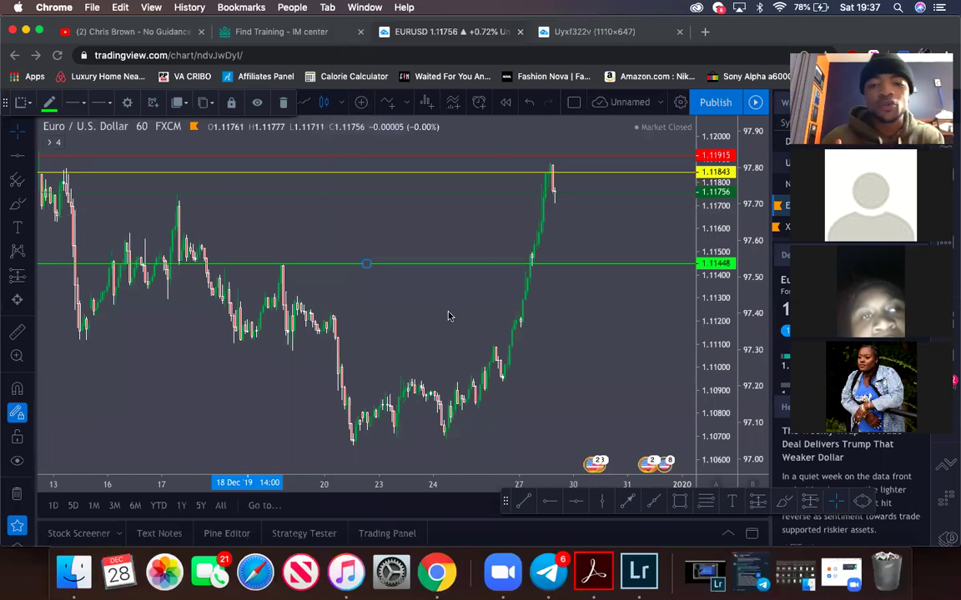
Remove all drawings, including the red, yellow and green horizontal lines, from the EURUSD chart.
{"action": "scroll", "coordinate": [449, 317], "scroll_direction": "left", "scroll_amount": 5}
{"action": "scroll", "coordinate": [449, 315], "scroll_direction": "down", "scroll_amount": 2}
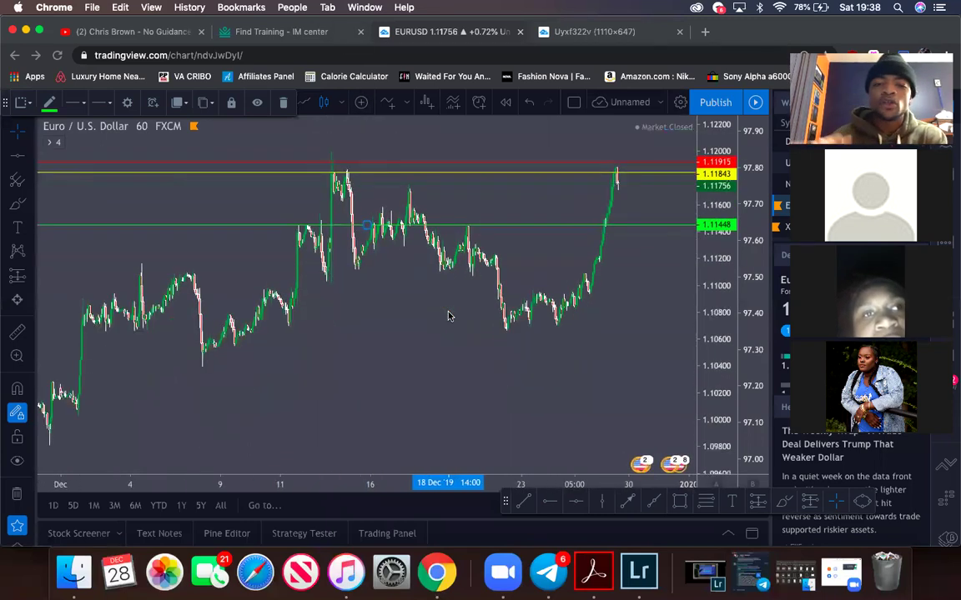
{"action": "left_click", "coordinate": [16, 492]}
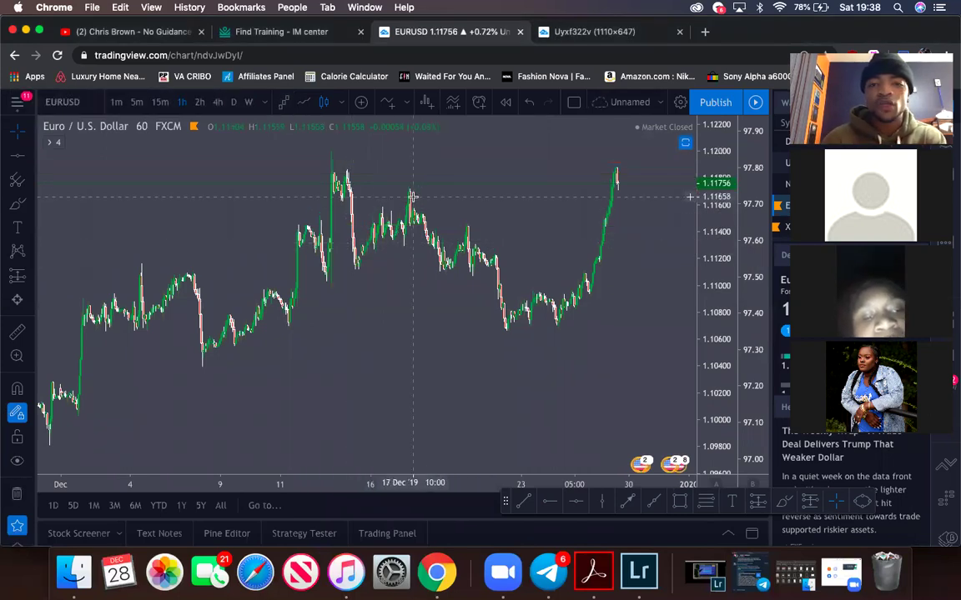
Set the body color of the falling candles to white in the chart settings and apply it.
{"action": "scroll", "coordinate": [413, 196], "scroll_direction": "down", "scroll_amount": 3}
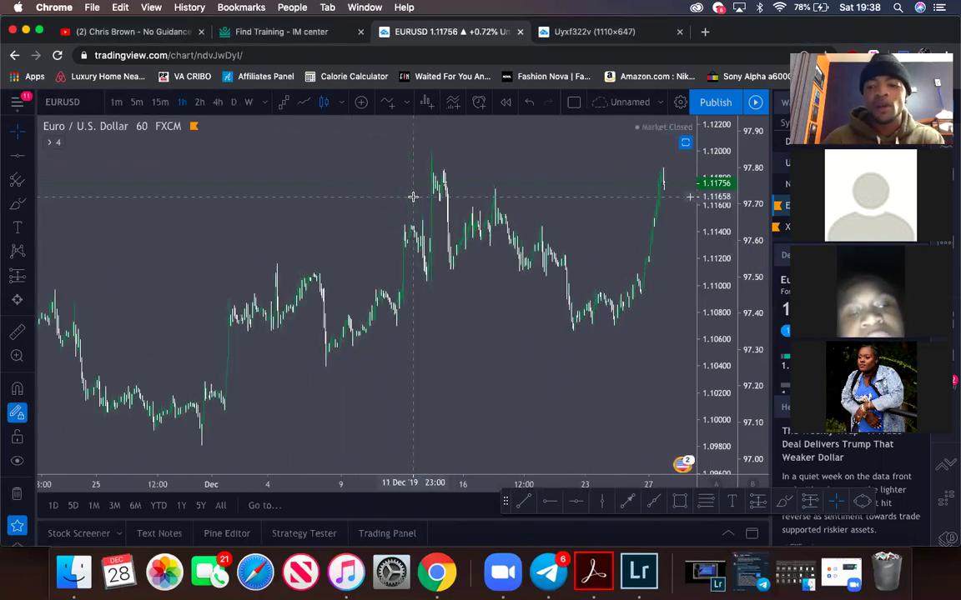
{"action": "scroll", "coordinate": [413, 196], "scroll_direction": "up", "scroll_amount": 5}
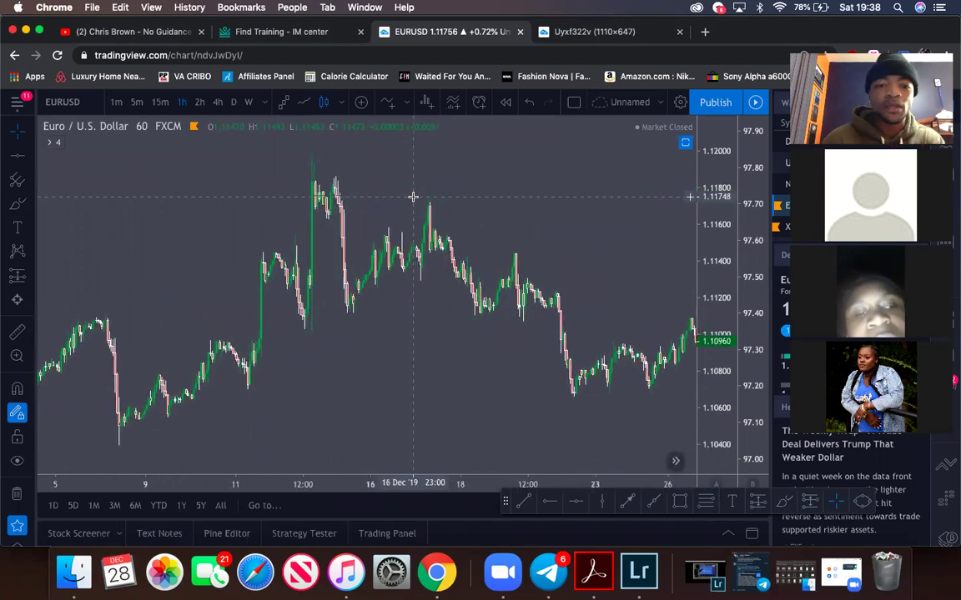
{"action": "scroll", "coordinate": [412, 196], "scroll_direction": "up", "scroll_amount": 2}
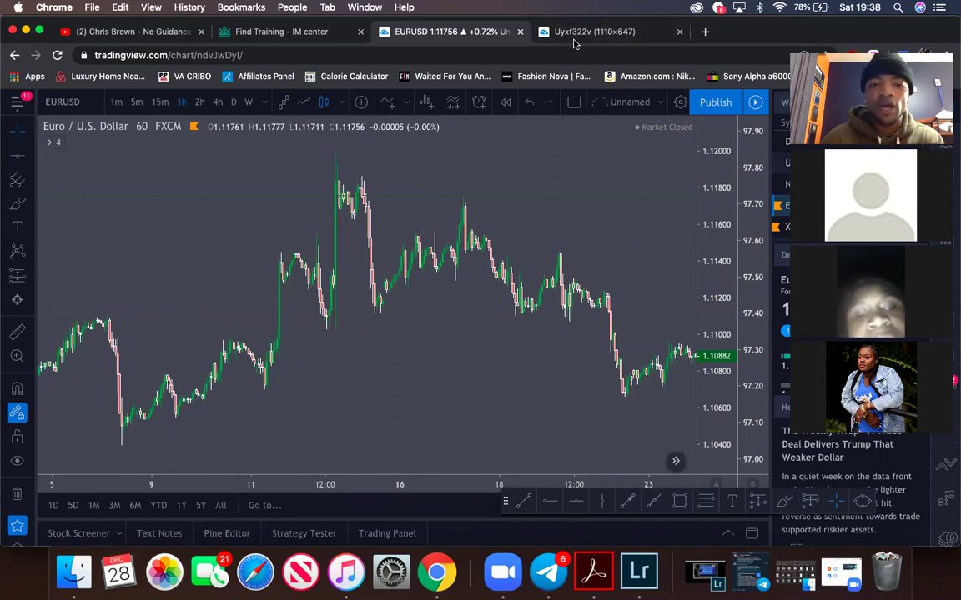
{"action": "right_click", "coordinate": [437, 223]}
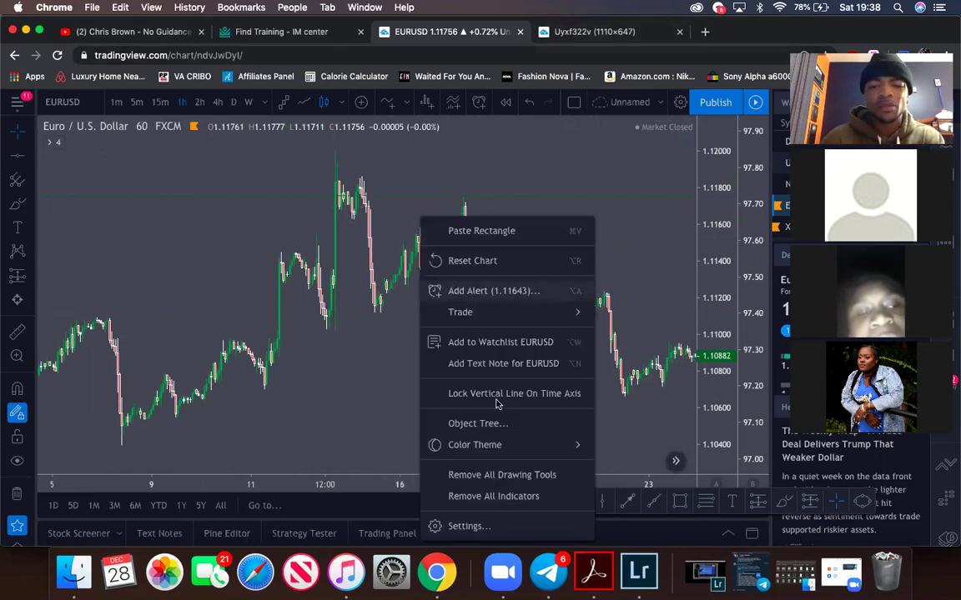
{"action": "left_click", "coordinate": [485, 523]}
{"action": "left_click", "coordinate": [617, 211]}
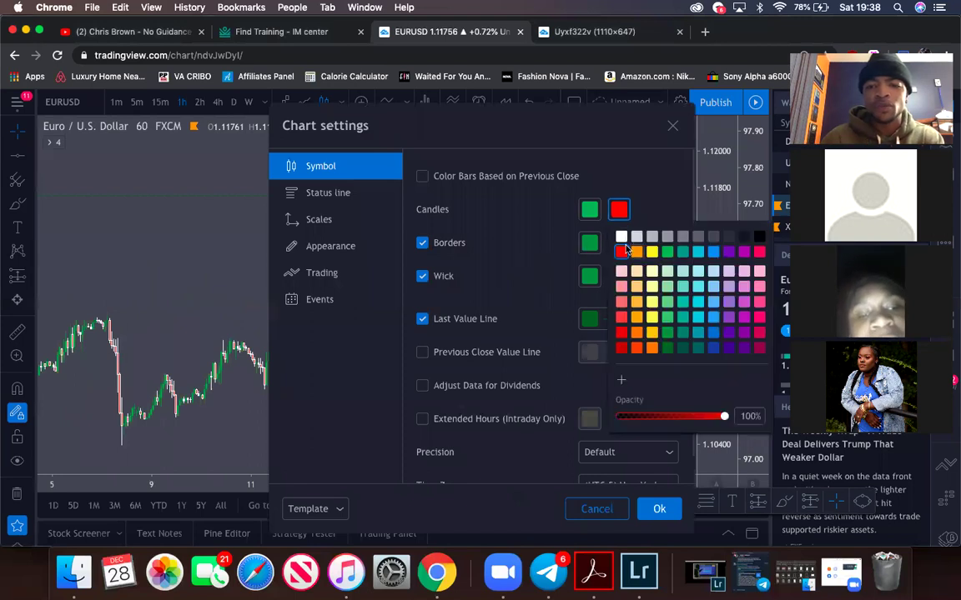
{"action": "left_click", "coordinate": [621, 237]}
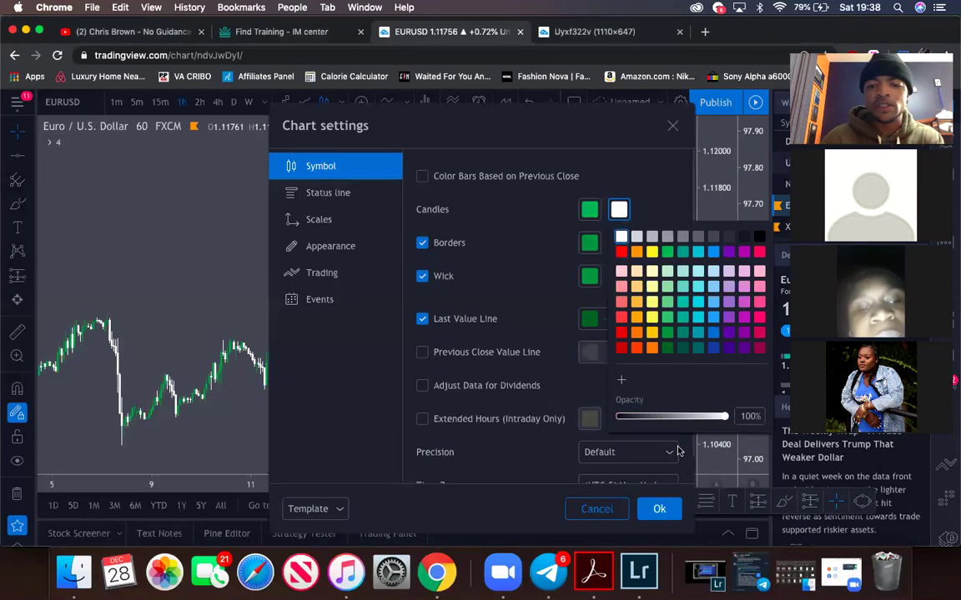
{"action": "left_click", "coordinate": [660, 508]}
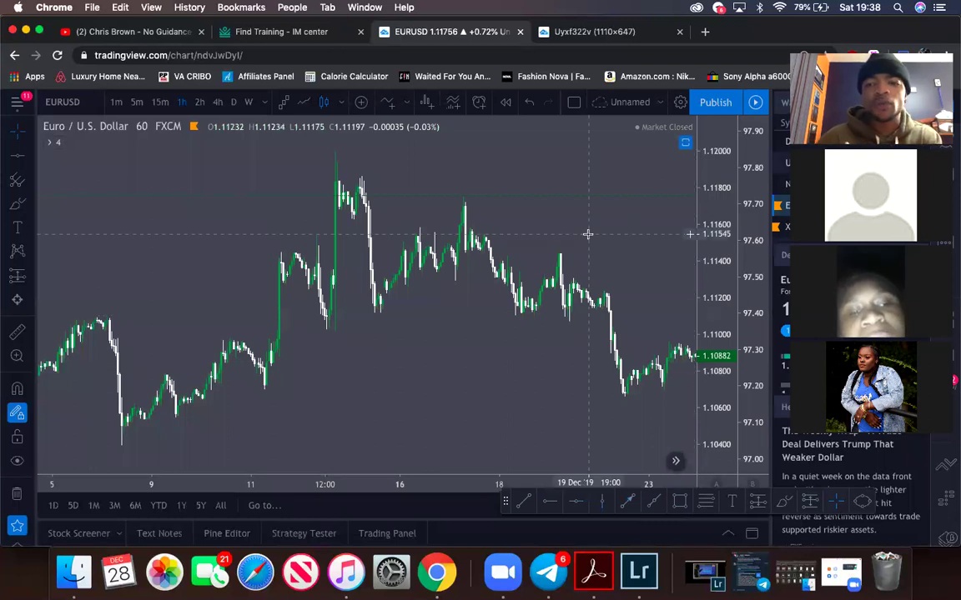
Examine the green and white candles and the price movement across the first half of December at different magnifications.
{"action": "scroll", "coordinate": [587, 234], "scroll_direction": "down", "scroll_amount": 3}
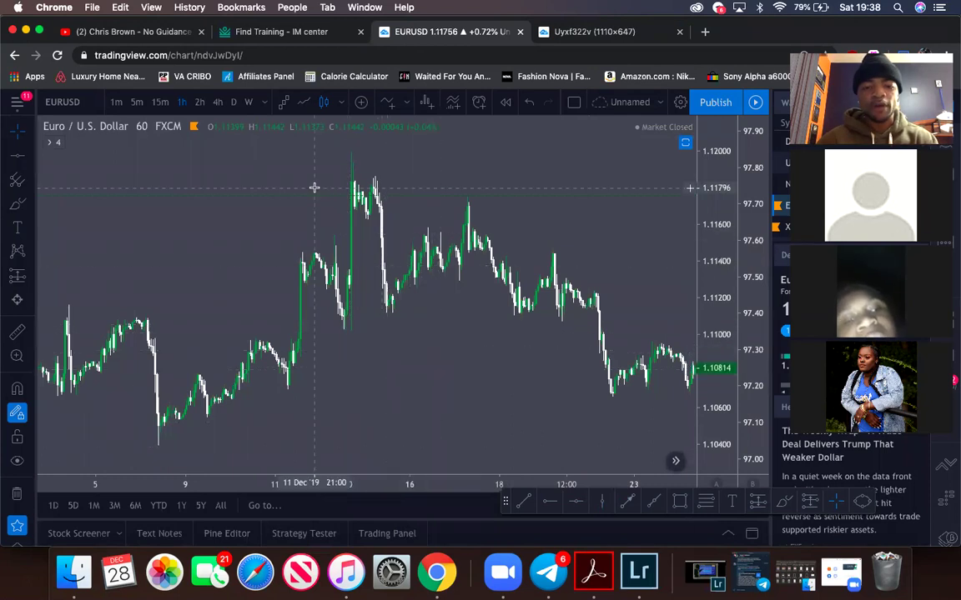
{"action": "scroll", "coordinate": [336, 229], "scroll_direction": "up", "scroll_amount": 3}
{"action": "scroll", "coordinate": [337, 230], "scroll_direction": "up", "scroll_amount": 5}
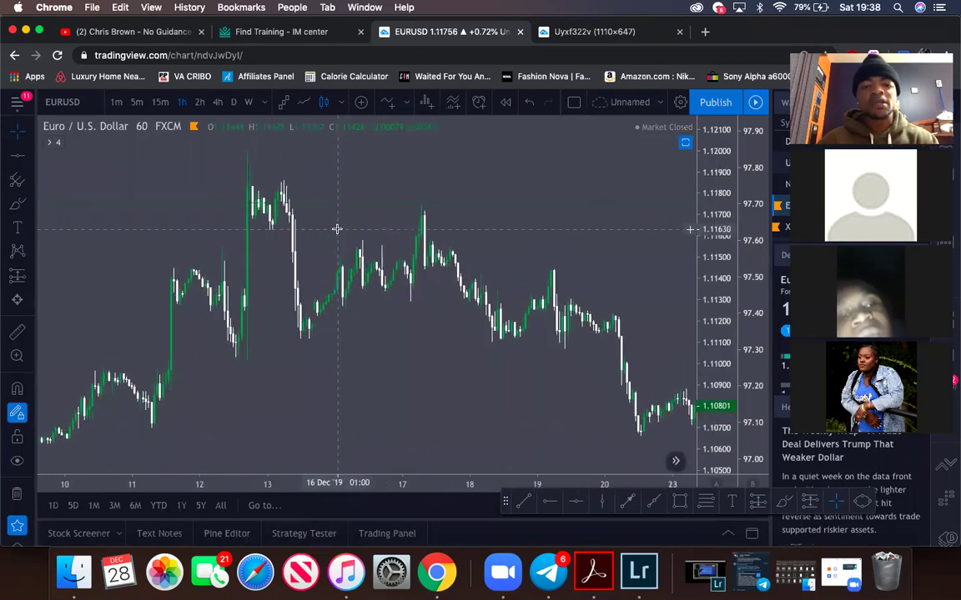
{"action": "scroll", "coordinate": [337, 229], "scroll_direction": "up", "scroll_amount": 5}
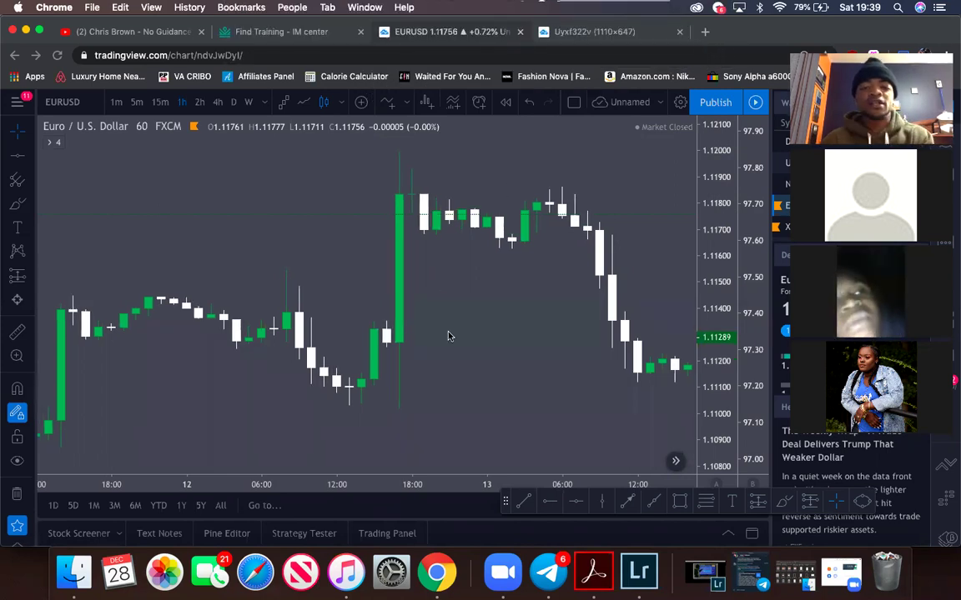
{"action": "scroll", "coordinate": [403, 297], "scroll_direction": "down", "scroll_amount": 6}
{"action": "scroll", "coordinate": [449, 335], "scroll_direction": "right", "scroll_amount": 10}
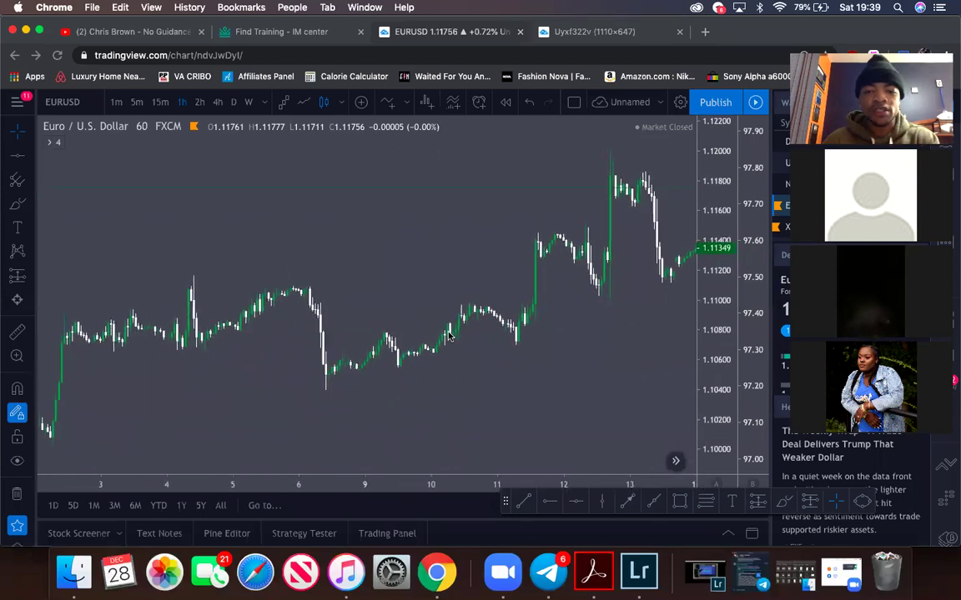
{"action": "scroll", "coordinate": [449, 335], "scroll_direction": "up", "scroll_amount": 3}
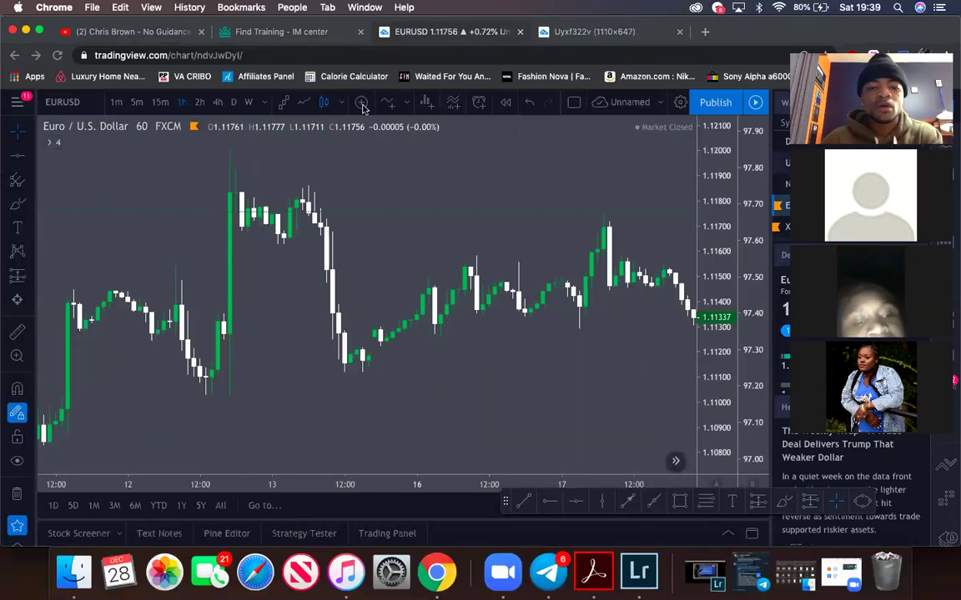
{"action": "scroll", "coordinate": [317, 382], "scroll_direction": "down", "scroll_amount": 6}
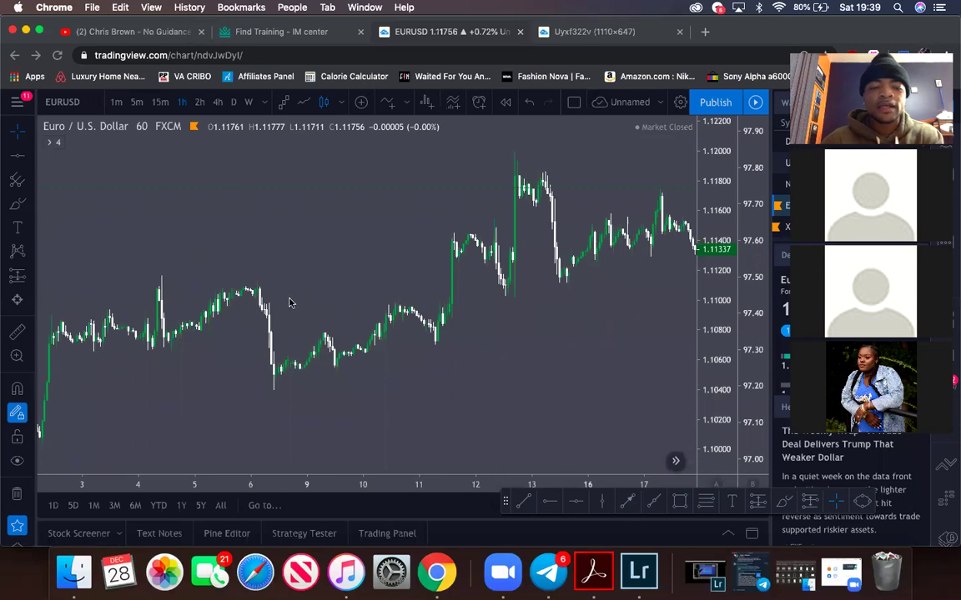
{"action": "scroll", "coordinate": [289, 303], "scroll_direction": "down", "scroll_amount": 5}
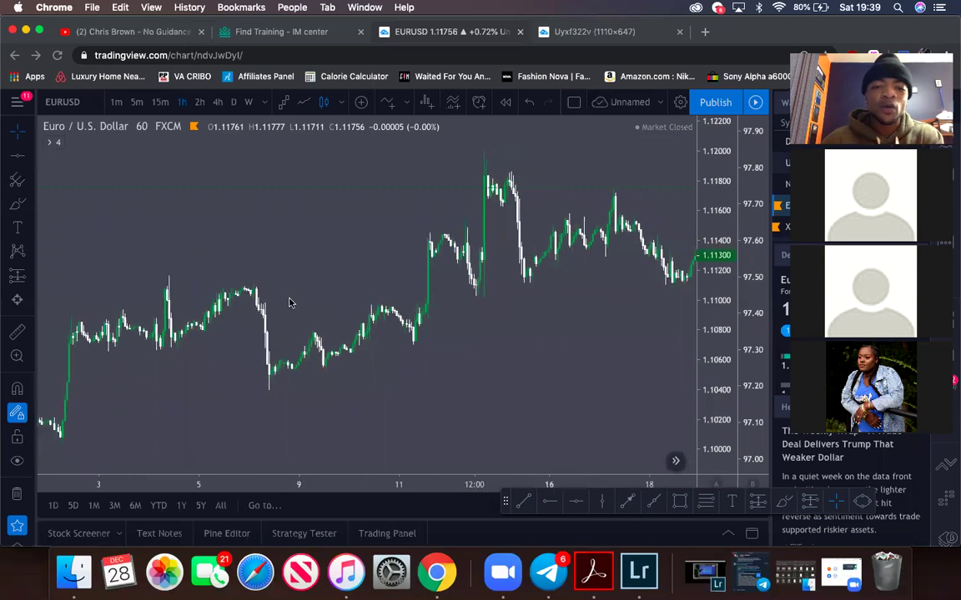
Draw a rising trend line above the October uptrend, from about 1.10647 on 11 Oct to about 1.11855 on 20 Oct.
{"action": "left_click", "coordinate": [30, 152]}
{"action": "left_click", "coordinate": [66, 157]}
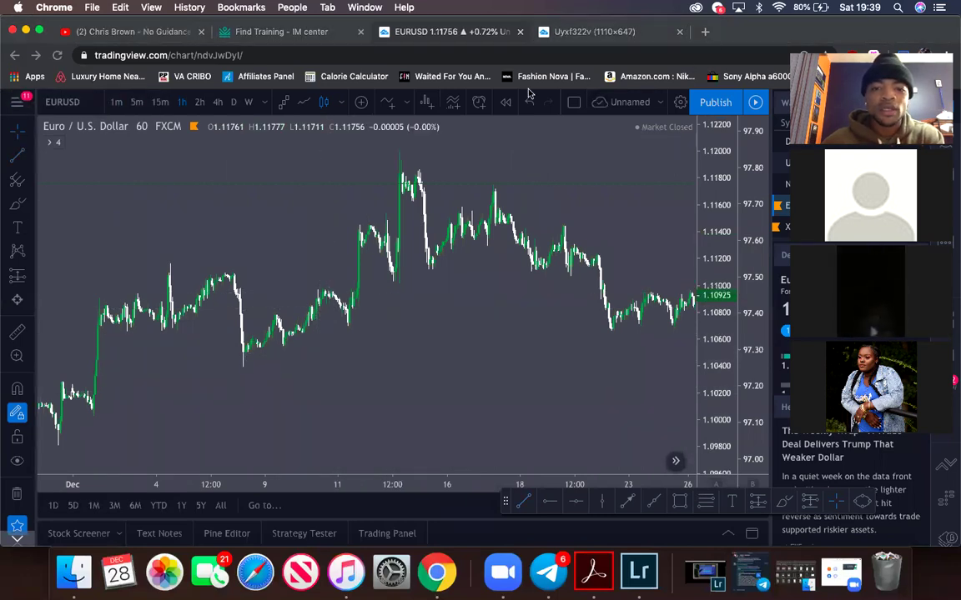
{"action": "scroll", "coordinate": [444, 303], "scroll_direction": "down", "scroll_amount": 2}
{"action": "scroll", "coordinate": [444, 302], "scroll_direction": "left", "scroll_amount": 10}
{"action": "scroll", "coordinate": [444, 303], "scroll_direction": "left", "scroll_amount": 15}
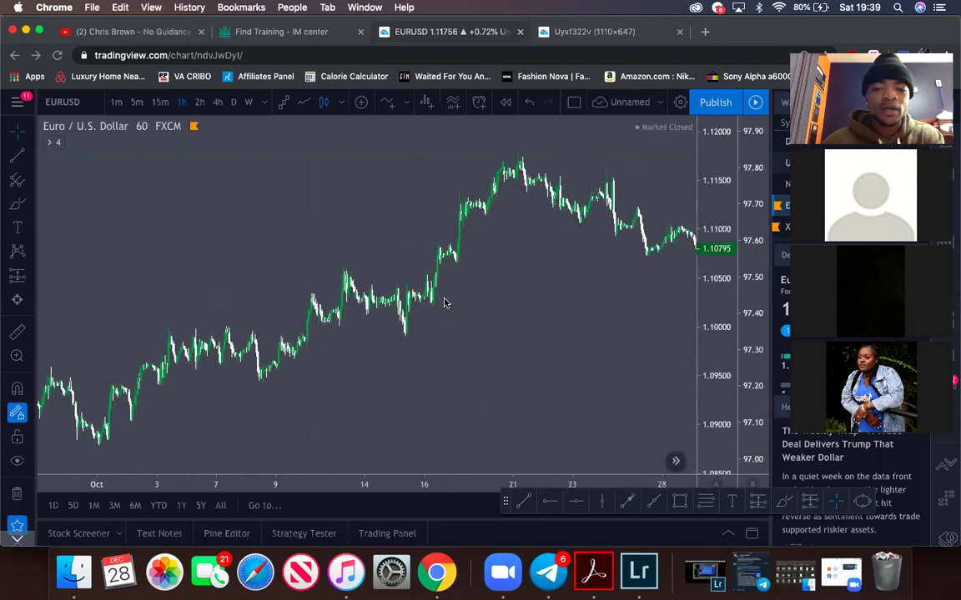
{"action": "scroll", "coordinate": [444, 302], "scroll_direction": "left", "scroll_amount": 5}
{"action": "left_click", "coordinate": [21, 157]}
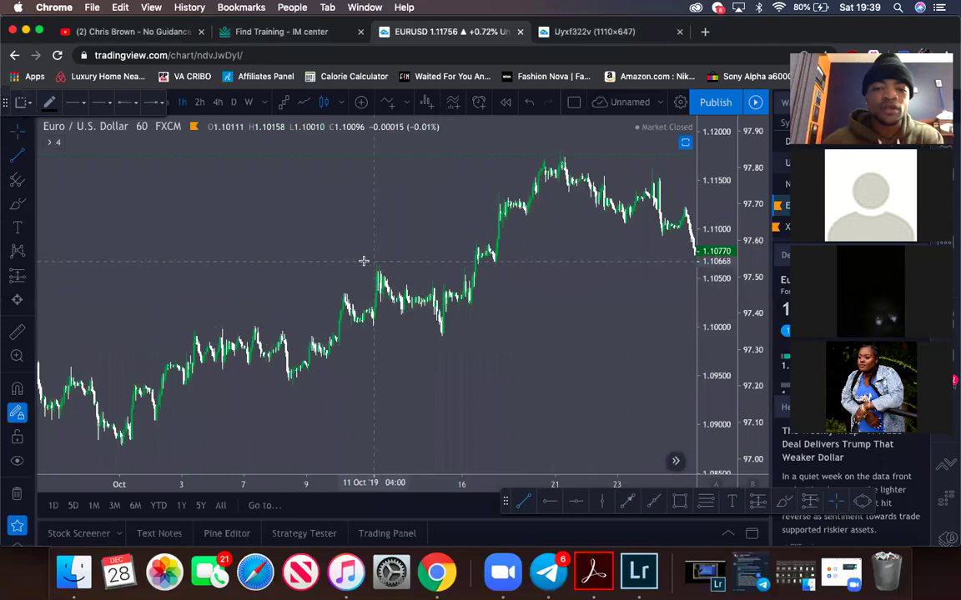
{"action": "left_click", "coordinate": [407, 234]}
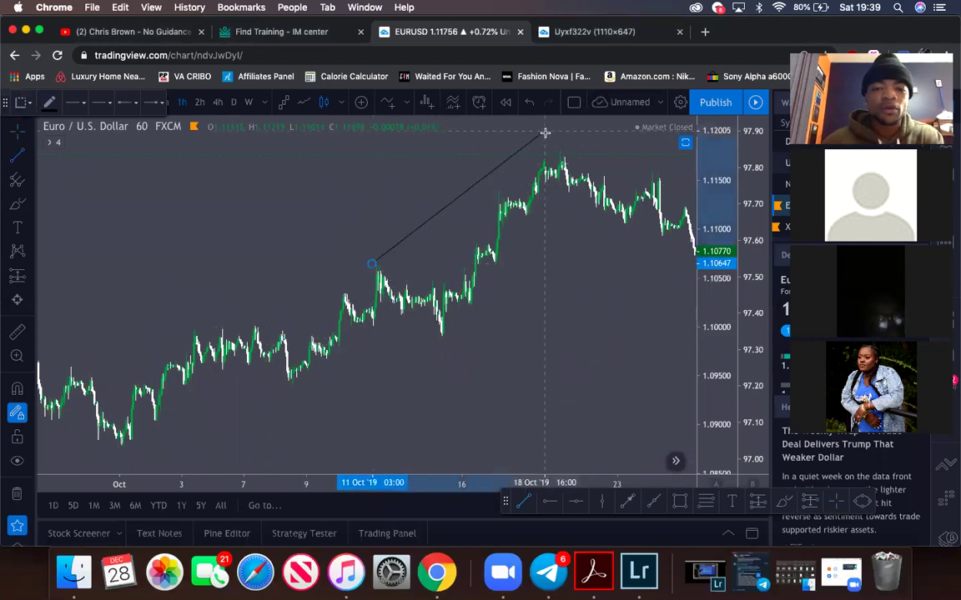
{"action": "left_click", "coordinate": [553, 145]}
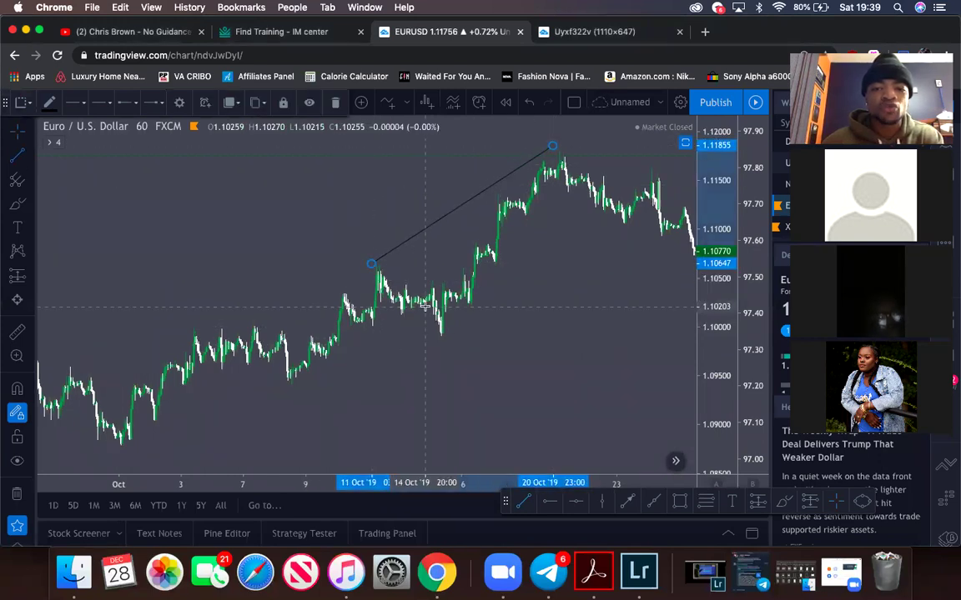
Draw a falling trend line above the late October decline, from about 1.11813 on 21 Oct to about 1.11394 on 29 Oct.
{"action": "scroll", "coordinate": [416, 317], "scroll_direction": "down", "scroll_amount": 3}
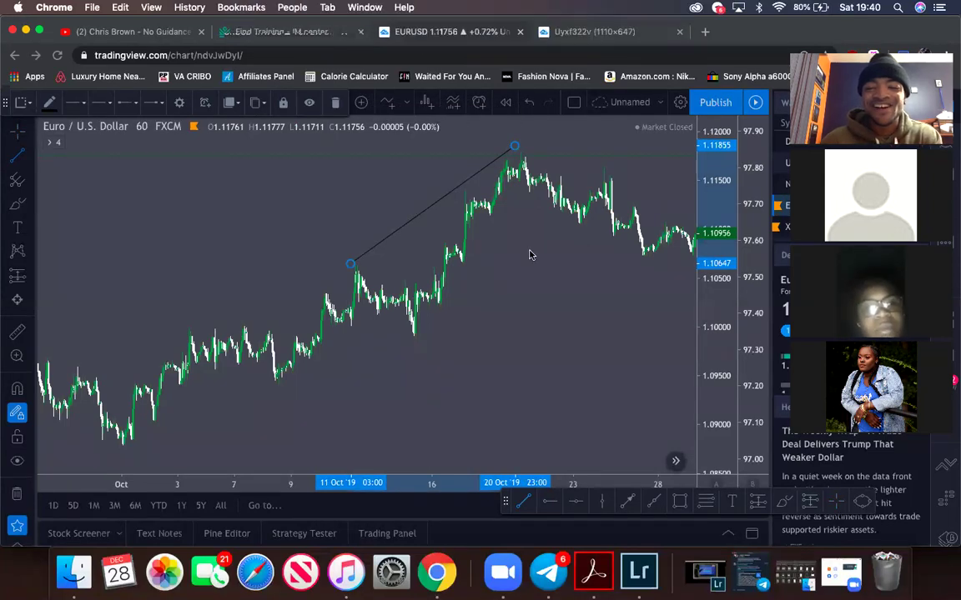
{"action": "scroll", "coordinate": [529, 254], "scroll_direction": "right", "scroll_amount": 5}
{"action": "scroll", "coordinate": [529, 254], "scroll_direction": "down", "scroll_amount": 4}
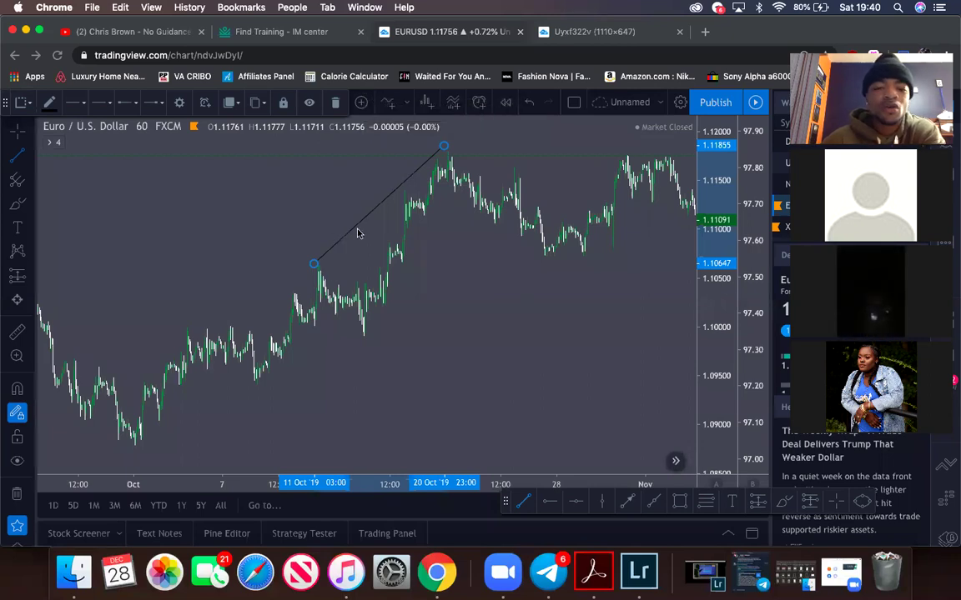
{"action": "scroll", "coordinate": [359, 233], "scroll_direction": "up", "scroll_amount": 2}
{"action": "scroll", "coordinate": [359, 234], "scroll_direction": "up", "scroll_amount": 3}
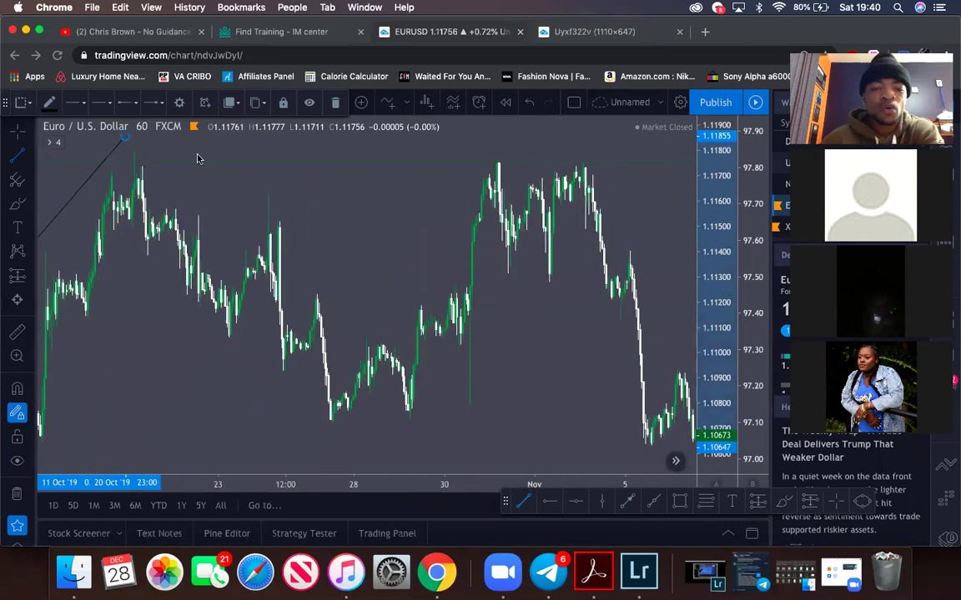
{"action": "left_click", "coordinate": [144, 149]}
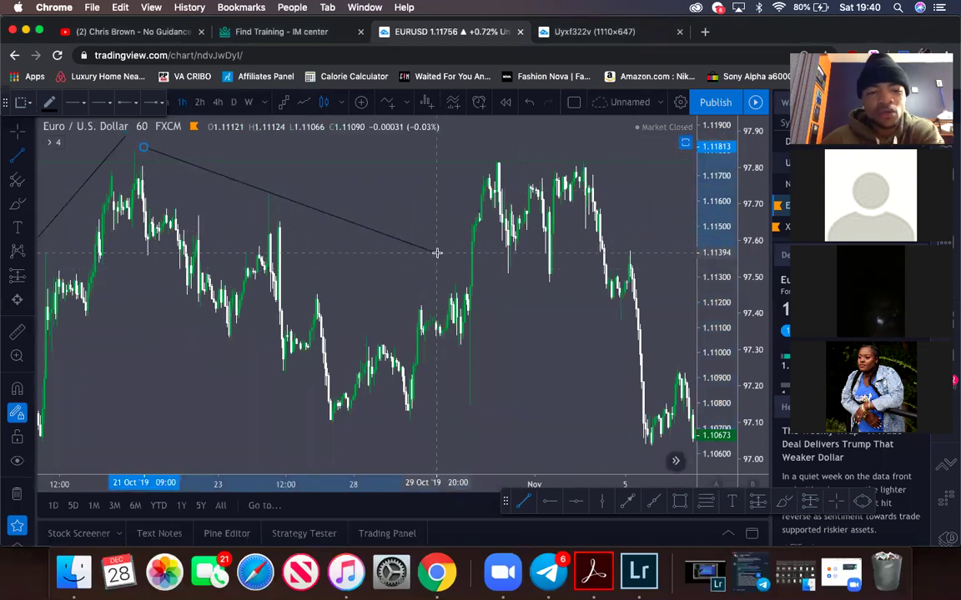
{"action": "left_click", "coordinate": [437, 252]}
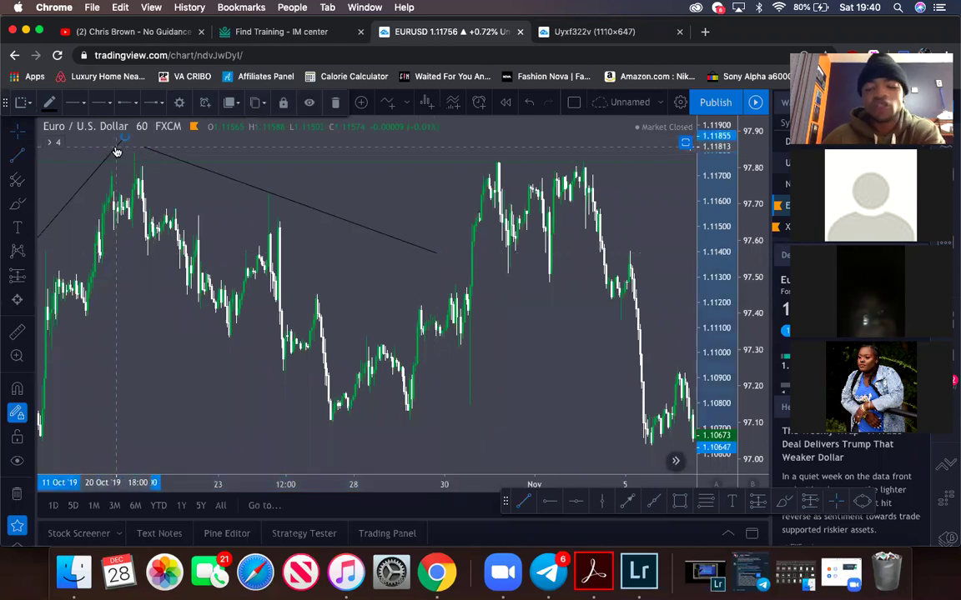
Delete both the rising and the falling October trend lines from the chart.
{"action": "left_click", "coordinate": [117, 151]}
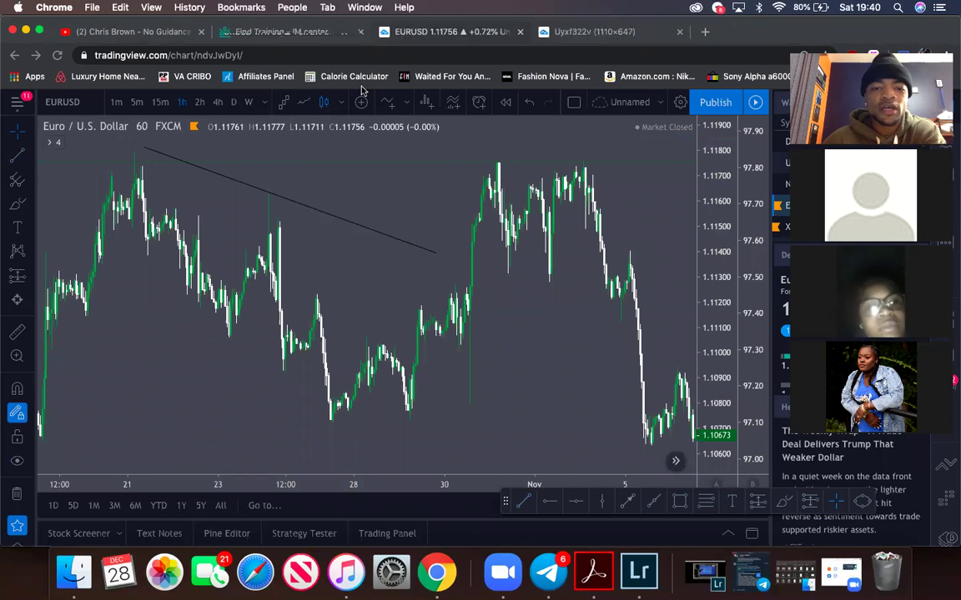
{"action": "left_click", "coordinate": [351, 226]}
{"action": "key", "text": "Delete"}
Sketch a head and shoulders outline and an inverted one with the red Brush below the mid-December candles.
{"action": "scroll", "coordinate": [350, 226], "scroll_direction": "down", "scroll_amount": 5}
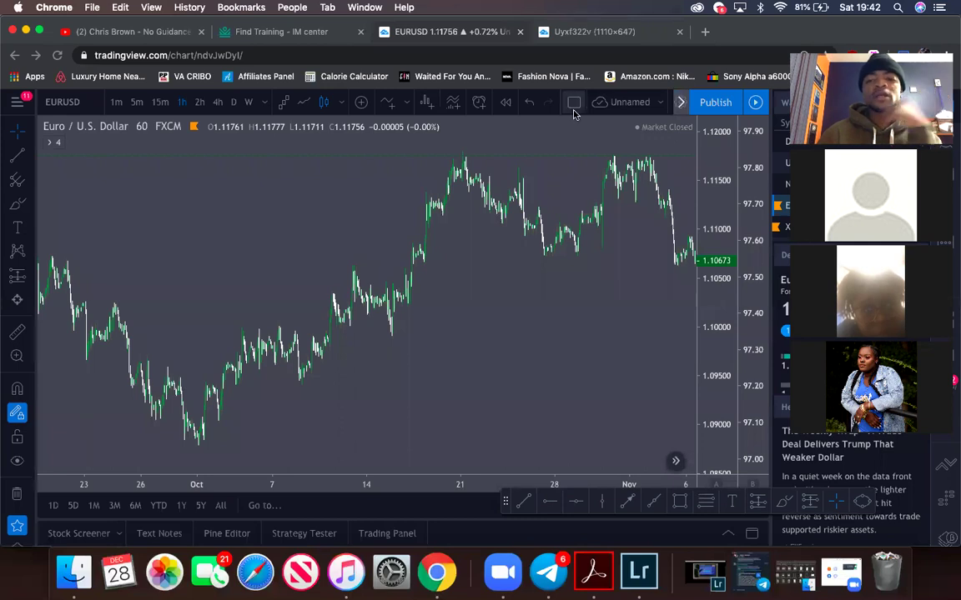
{"action": "scroll", "coordinate": [535, 253], "scroll_direction": "right", "scroll_amount": 10}
{"action": "scroll", "coordinate": [534, 255], "scroll_direction": "right", "scroll_amount": 15}
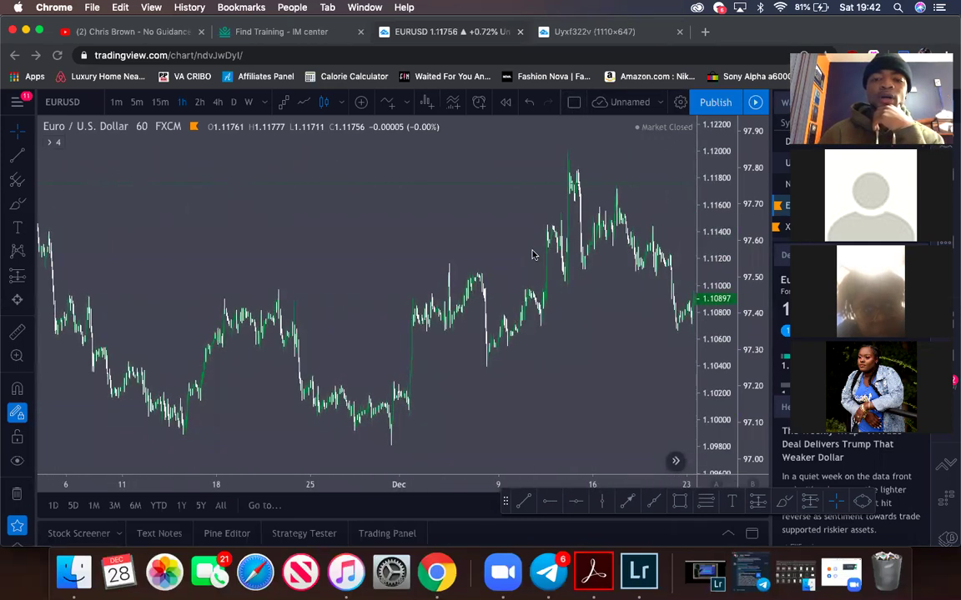
{"action": "scroll", "coordinate": [535, 254], "scroll_direction": "left", "scroll_amount": 10}
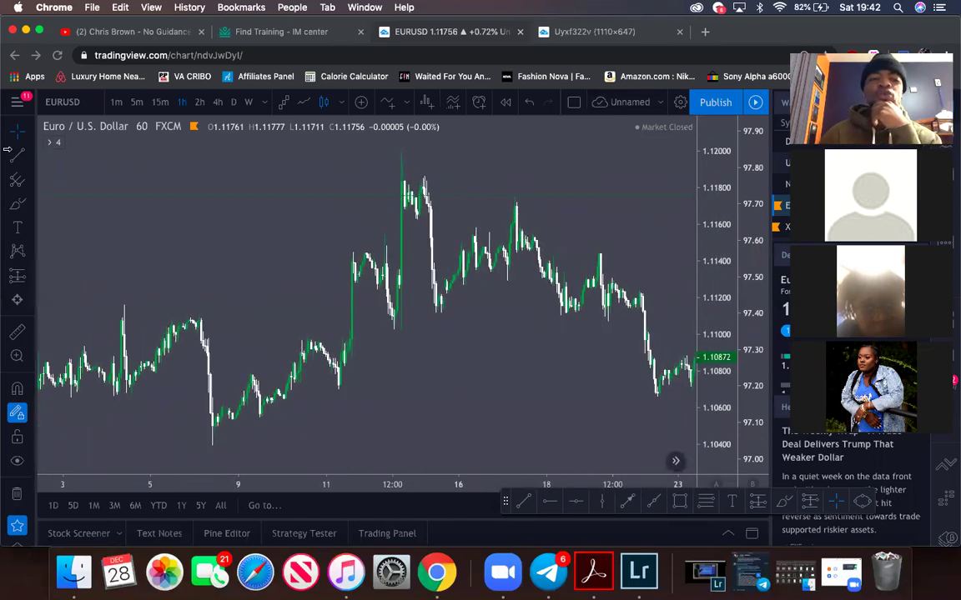
{"action": "left_click", "coordinate": [18, 208]}
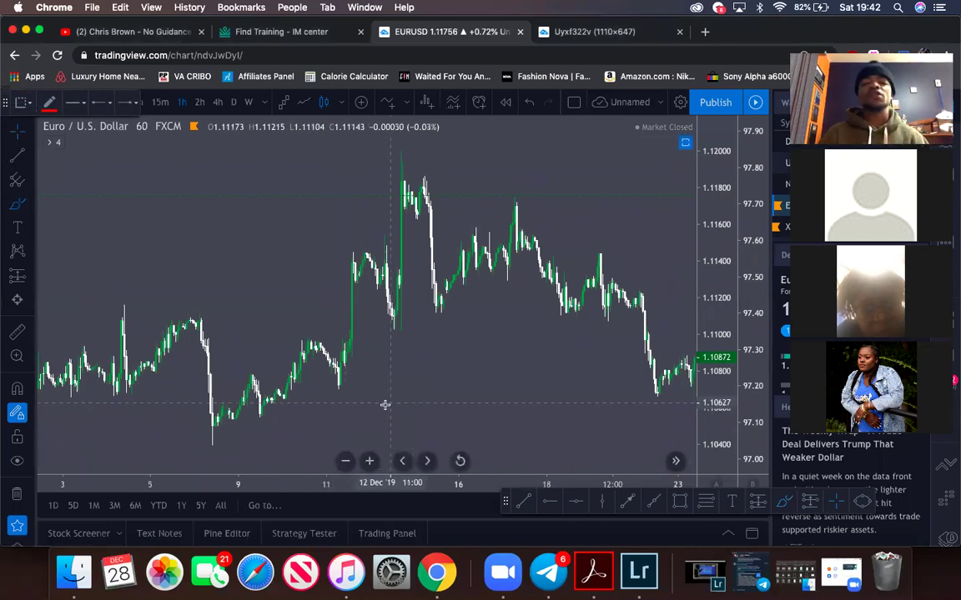
{"action": "mouse_move", "coordinate": [376, 414]}
{"action": "left_mouse_down"}
{"action": "mouse_move", "coordinate": [395, 371]}
{"action": "mouse_move", "coordinate": [406, 390]}
{"action": "mouse_move", "coordinate": [414, 373]}
{"action": "mouse_move", "coordinate": [419, 317]}
{"action": "mouse_move", "coordinate": [435, 382]}
{"action": "mouse_move", "coordinate": [454, 342]}
{"action": "mouse_move", "coordinate": [478, 401]}
{"action": "mouse_move", "coordinate": [510, 369]}
{"action": "mouse_move", "coordinate": [532, 435]}
{"action": "mouse_move", "coordinate": [540, 361]}
{"action": "mouse_move", "coordinate": [553, 389]}
{"action": "mouse_move", "coordinate": [559, 347]}
{"action": "left_mouse_up"}
{"action": "scroll", "coordinate": [507, 379], "scroll_direction": "right", "scroll_amount": 3}
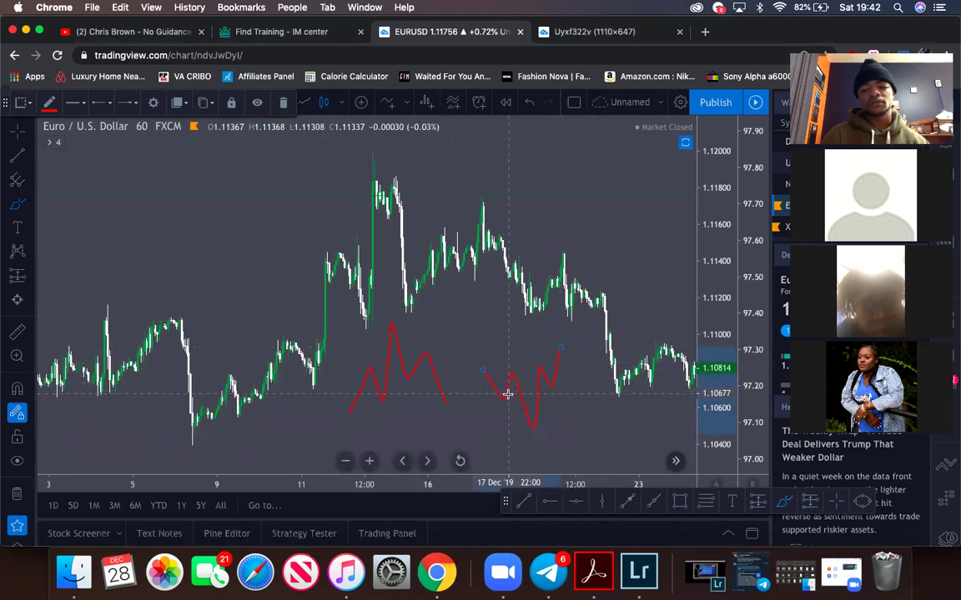
Join the shoulders of each freehand outline with a brush stroke and remove all drawings from the chart.
{"action": "left_click_drag", "start_coordinate": [500, 398], "coordinate": [554, 386]}
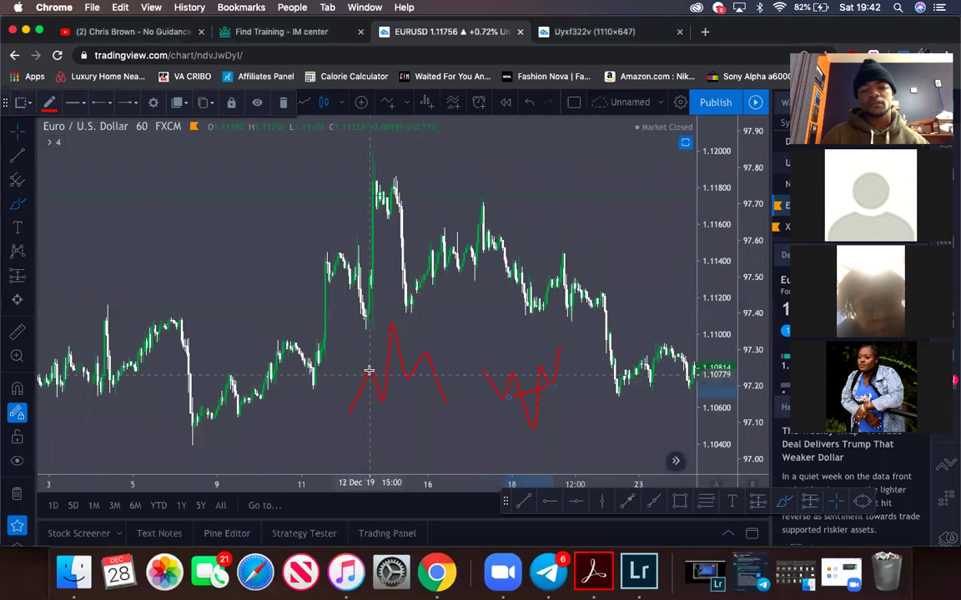
{"action": "left_click_drag", "start_coordinate": [373, 369], "coordinate": [422, 354]}
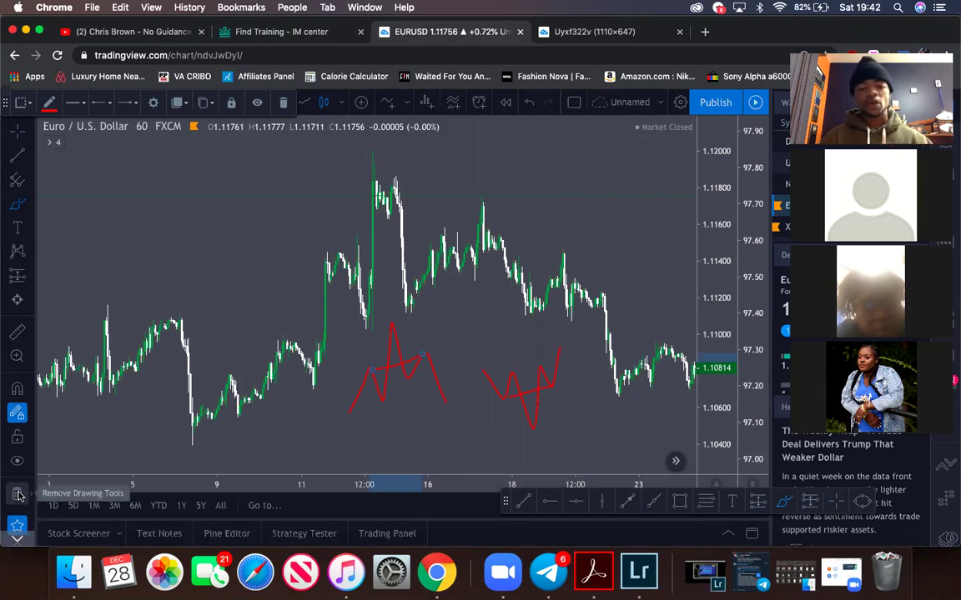
{"action": "left_click", "coordinate": [18, 495]}
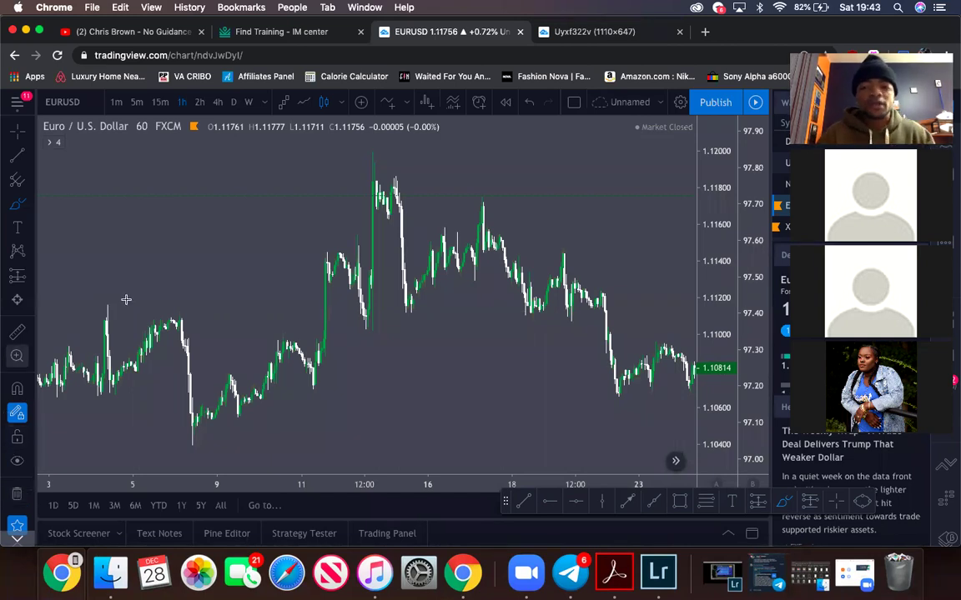
Start bar replay from the 16 Dec '19 07:00 candle and bring the last December candles into view.
{"action": "left_click", "coordinate": [506, 101]}
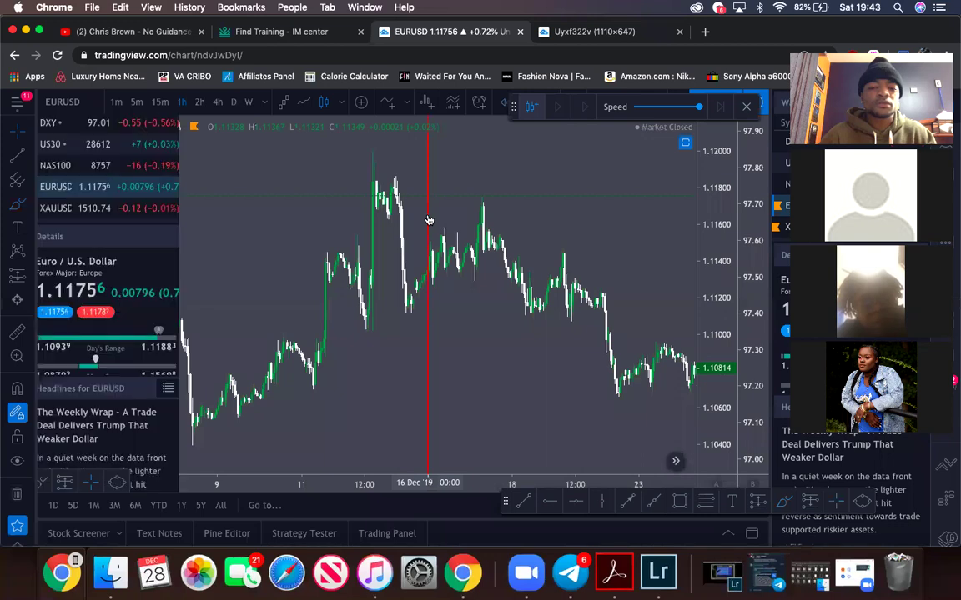
{"action": "scroll", "coordinate": [434, 226], "scroll_direction": "up", "scroll_amount": 2}
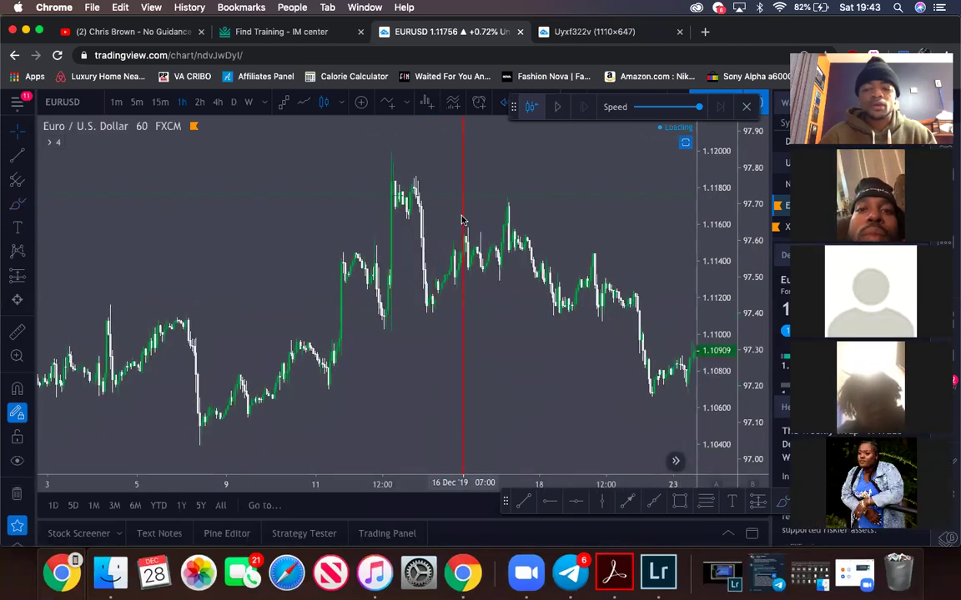
{"action": "left_click", "coordinate": [463, 221]}
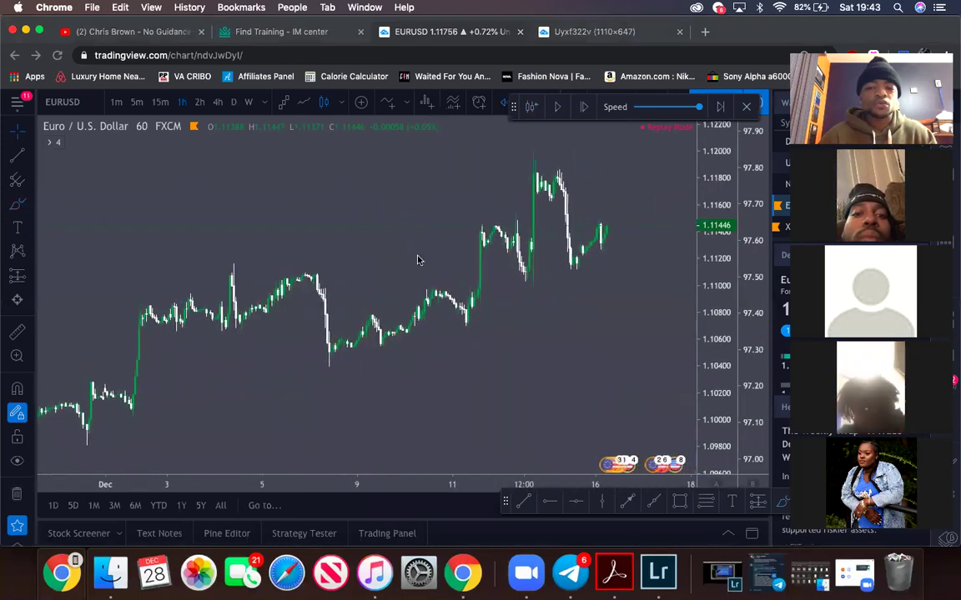
{"action": "left_click_drag", "start_coordinate": [419, 260], "coordinate": [346, 254]}
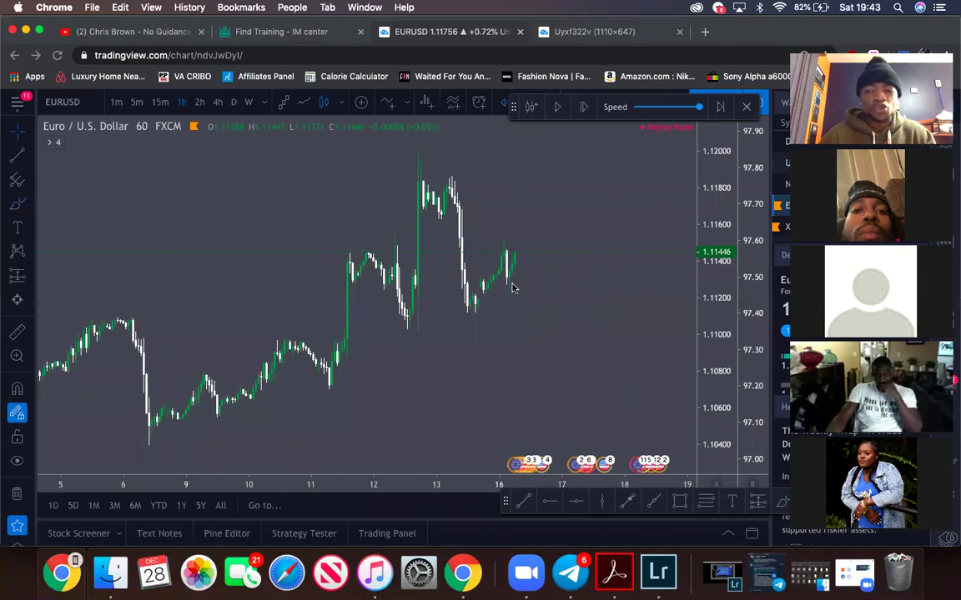
Draw a nearly level trend line from about 1.11462 on 11 Dec 22:00 to about 1.11472 on 16 Dec 06:00.
{"action": "left_click", "coordinate": [15, 158]}
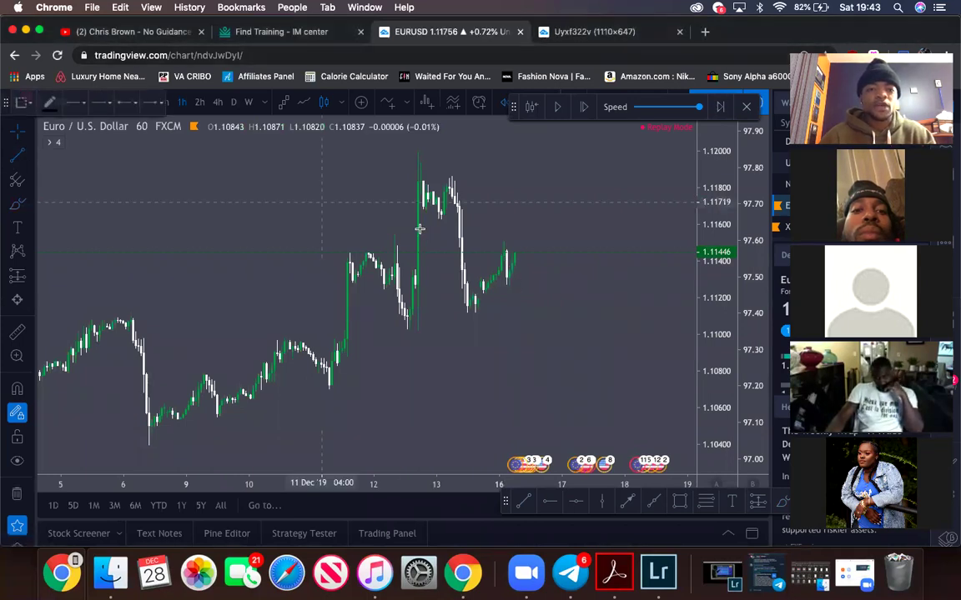
{"action": "left_click", "coordinate": [369, 248]}
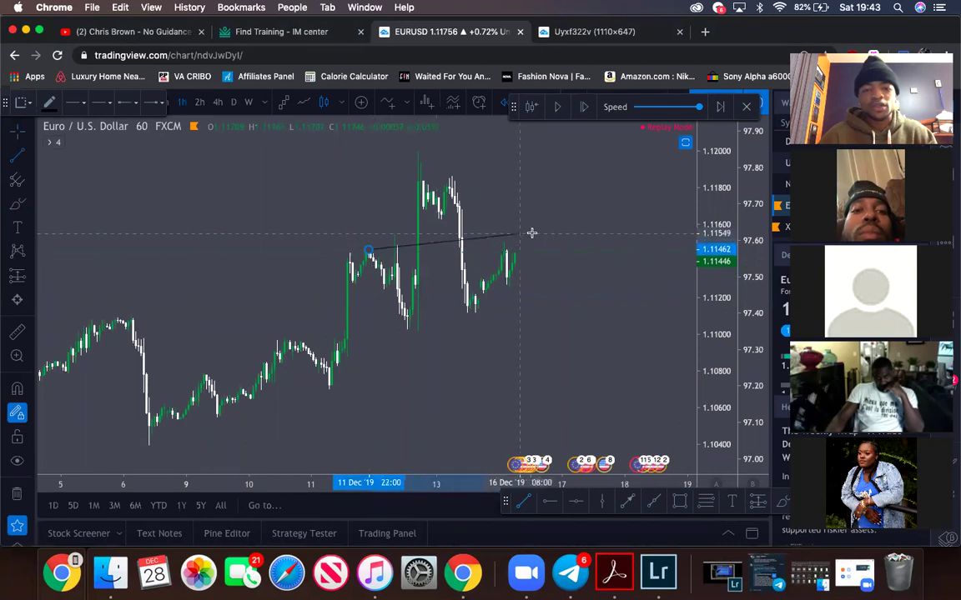
{"action": "left_click", "coordinate": [515, 248]}
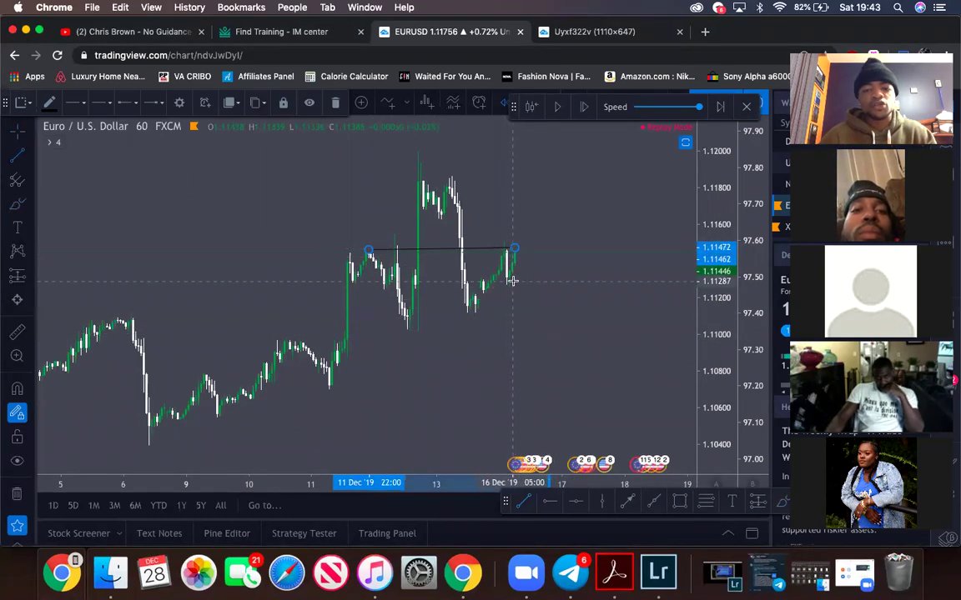
Play the bar replay past the trend line, pause it and exit replay mode.
{"action": "left_click", "coordinate": [561, 108]}
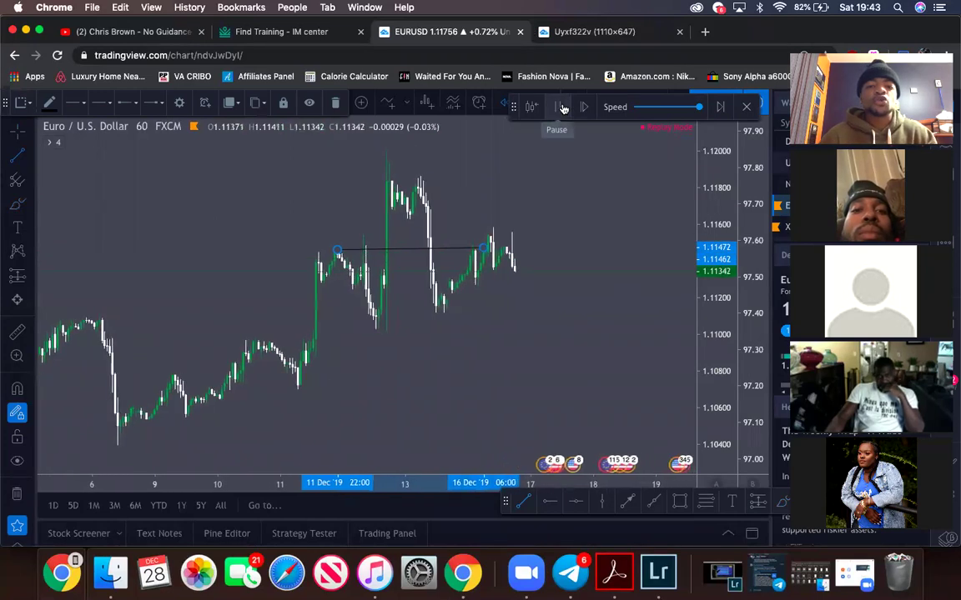
{"action": "left_click", "coordinate": [565, 108]}
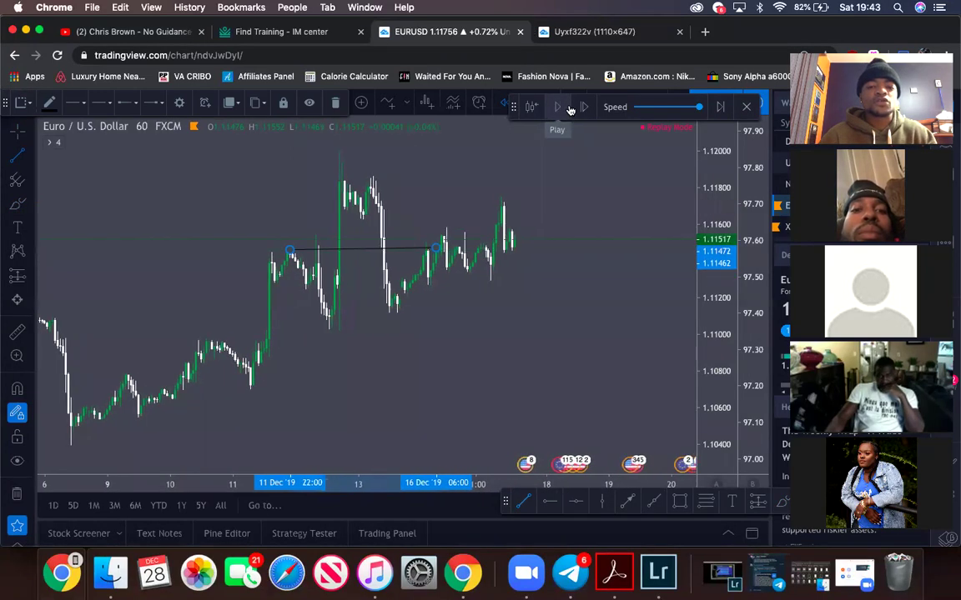
{"action": "left_click", "coordinate": [739, 110]}
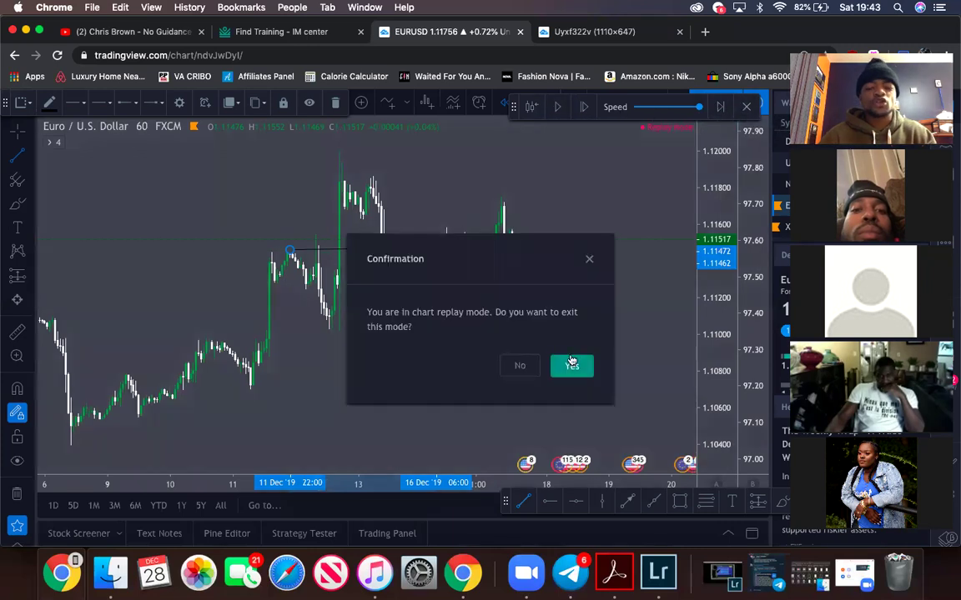
{"action": "left_click", "coordinate": [515, 328]}
Draw an inverted head and shoulders outline from six joined trend lines below the December candles, with its head at about 1.09757.
{"action": "scroll", "coordinate": [444, 317], "scroll_direction": "left", "scroll_amount": 10}
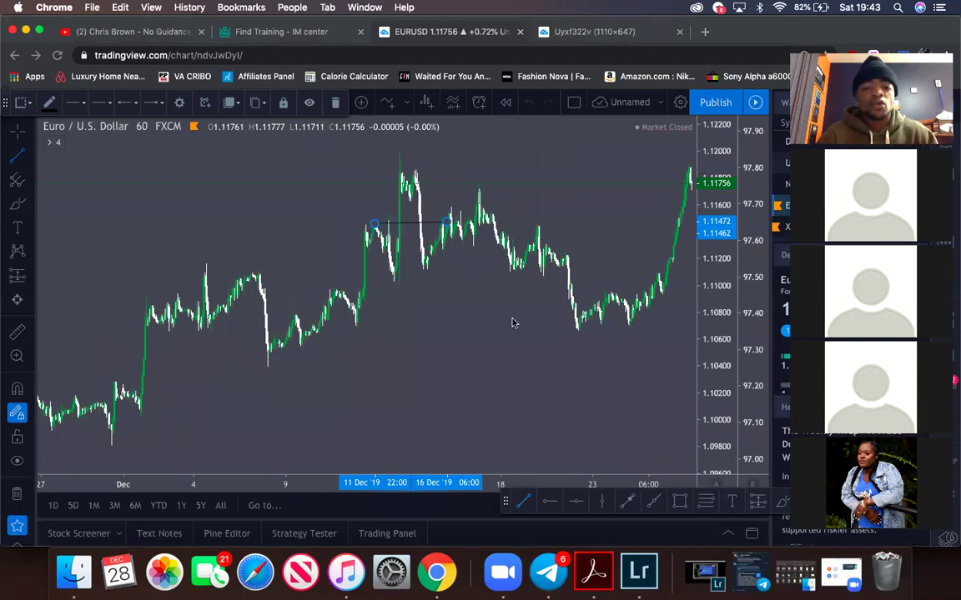
{"action": "scroll", "coordinate": [513, 323], "scroll_direction": "down", "scroll_amount": 5}
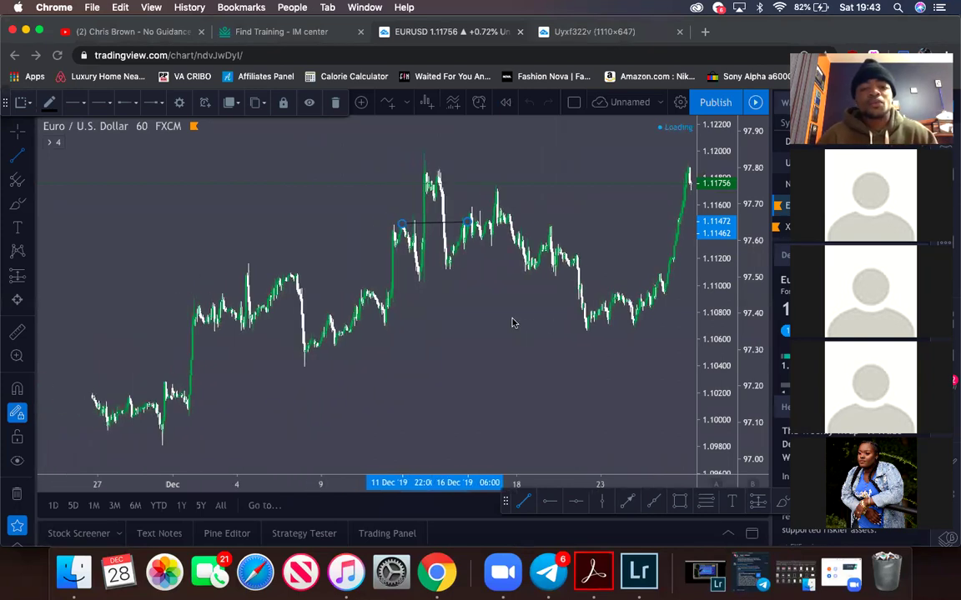
{"action": "left_click", "coordinate": [331, 191]}
{"action": "left_click", "coordinate": [17, 154]}
{"action": "left_click", "coordinate": [399, 397]}
{"action": "left_click", "coordinate": [414, 430]}
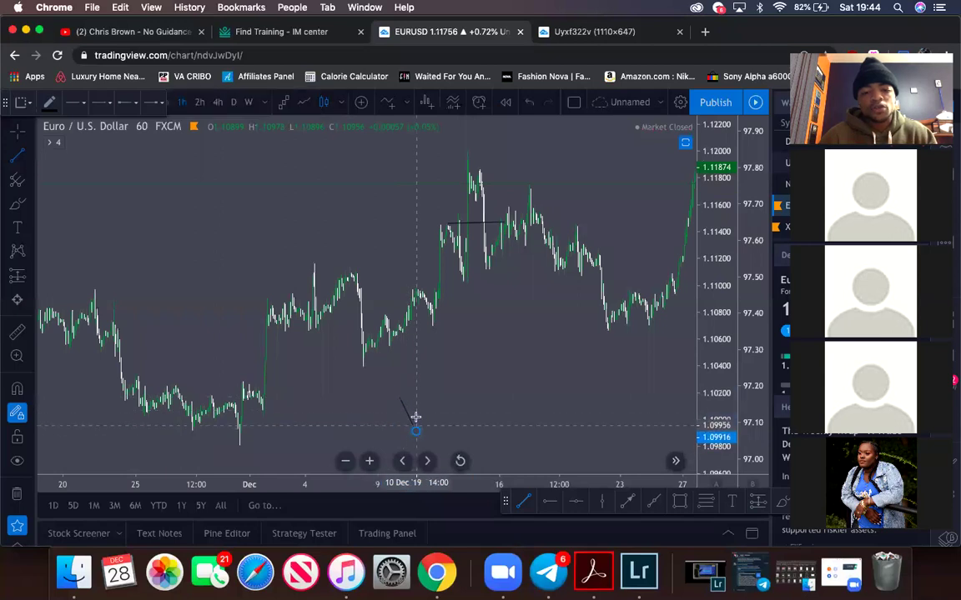
{"action": "left_click", "coordinate": [425, 390]}
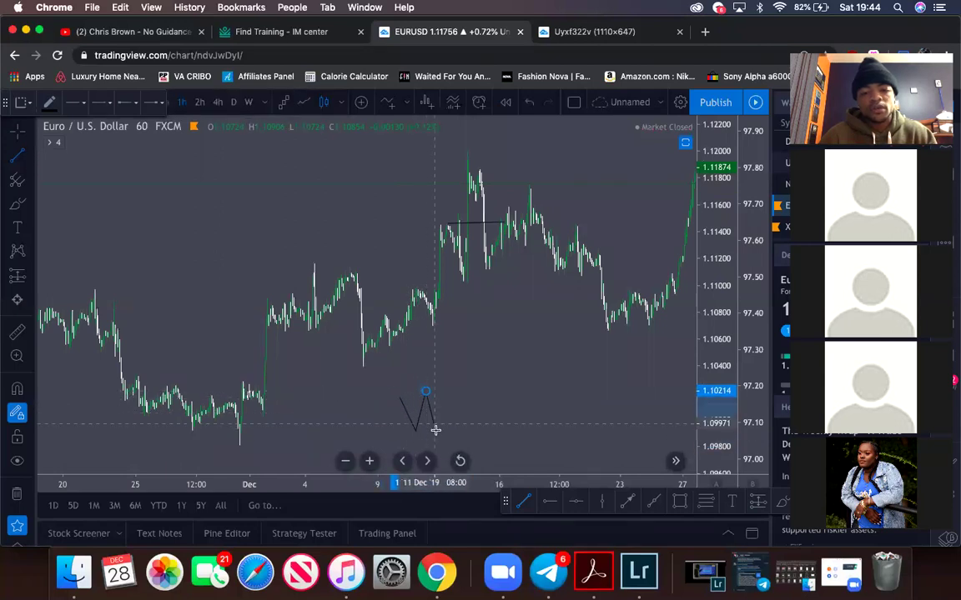
{"action": "left_click", "coordinate": [439, 451]}
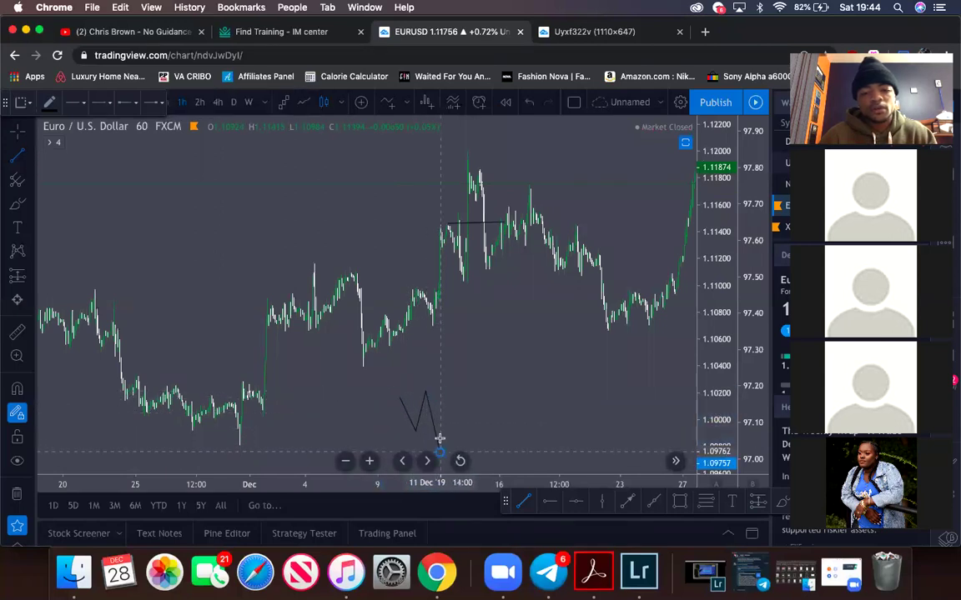
{"action": "left_click", "coordinate": [450, 395]}
{"action": "left_click", "coordinate": [462, 428]}
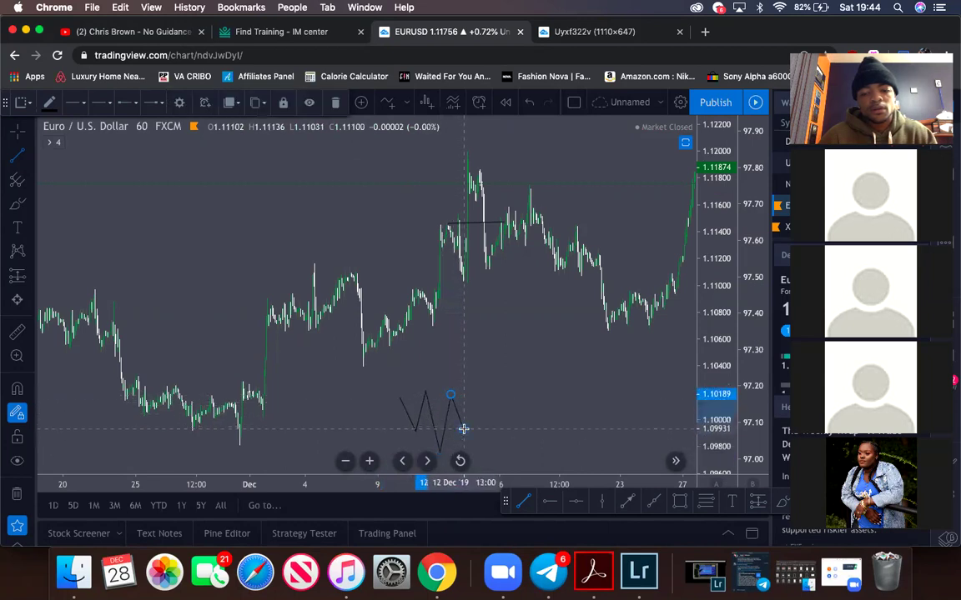
{"action": "left_click", "coordinate": [474, 392]}
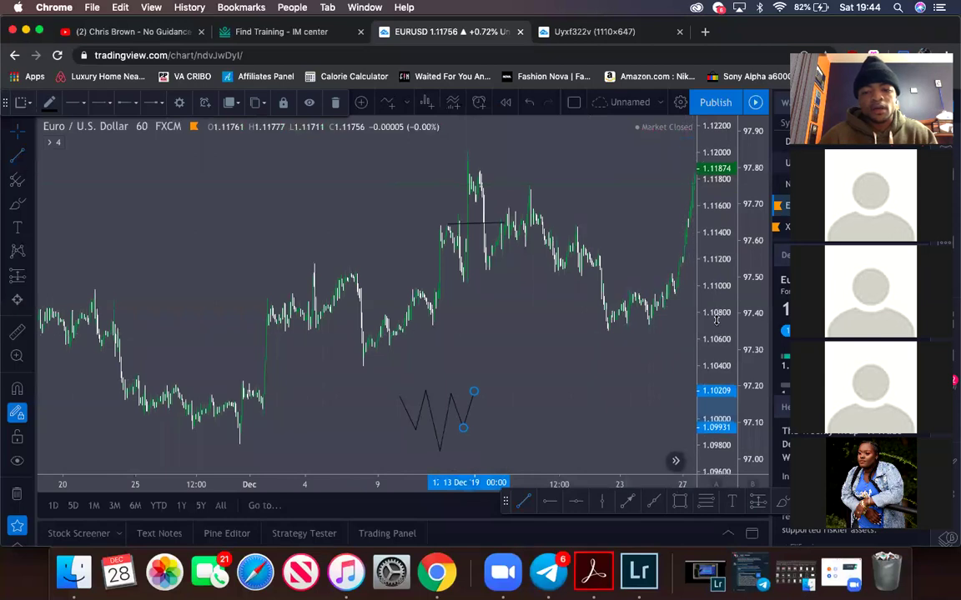
Connect the outline's two shoulder lows with a trend line from about 1.09924 on 10 Dec to about 1.09932 on 12 Dec.
{"action": "right_click", "coordinate": [590, 388]}
{"action": "left_click", "coordinate": [553, 403]}
{"action": "left_click_drag", "start_coordinate": [552, 403], "coordinate": [537, 299]}
{"action": "scroll", "coordinate": [537, 300], "scroll_direction": "up", "scroll_amount": 3}
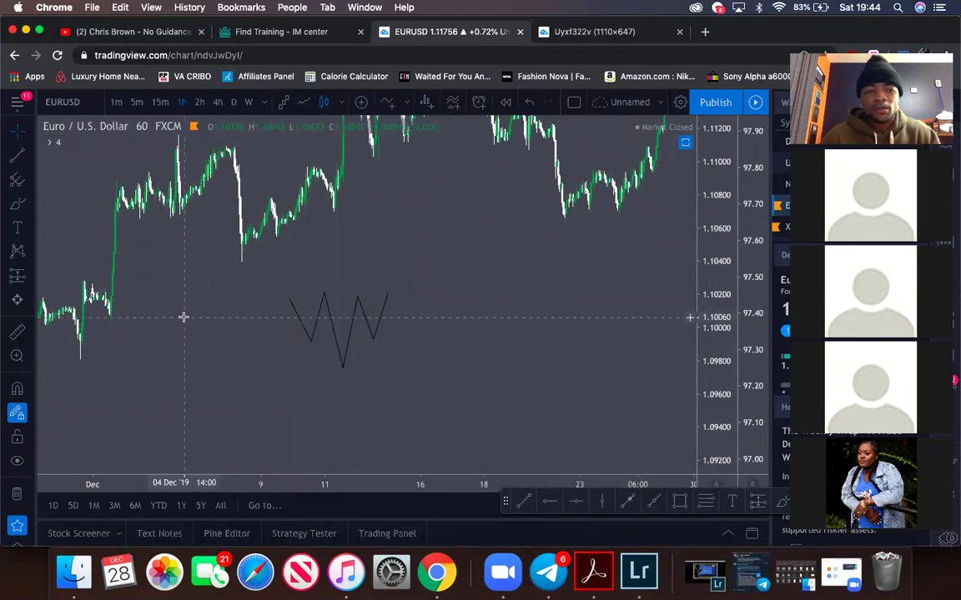
{"action": "key", "text": "alt+t"}
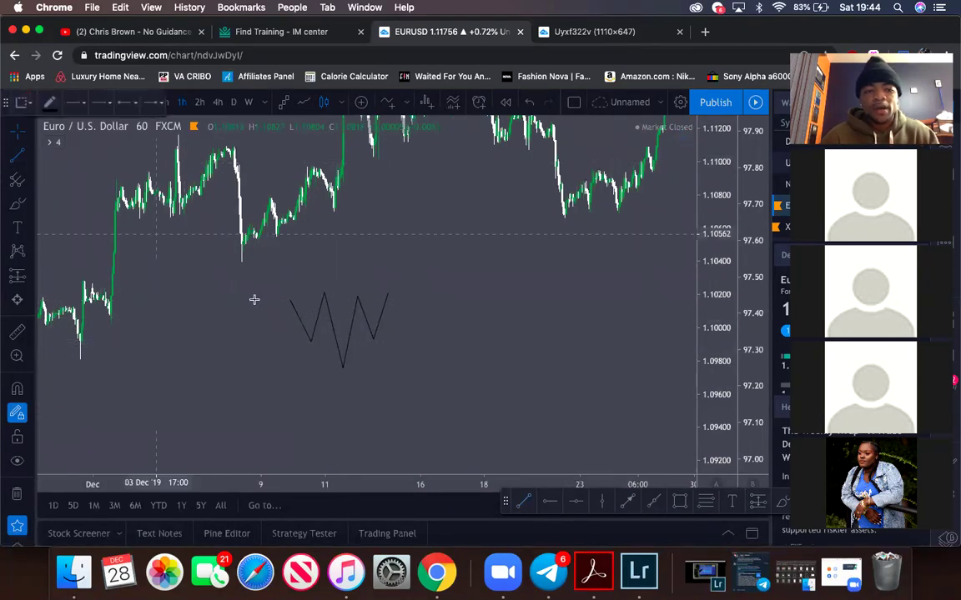
{"action": "left_click", "coordinate": [309, 341]}
{"action": "left_click", "coordinate": [375, 339]}
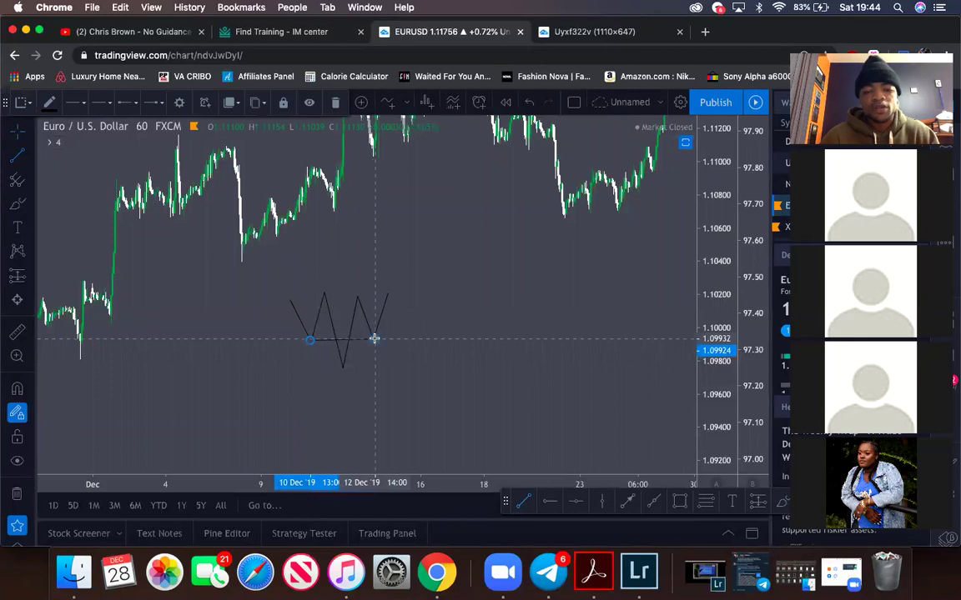
Add the text label LS beneath the first shoulder of the inverted head and shoulders outline.
{"action": "left_click", "coordinate": [18, 233]}
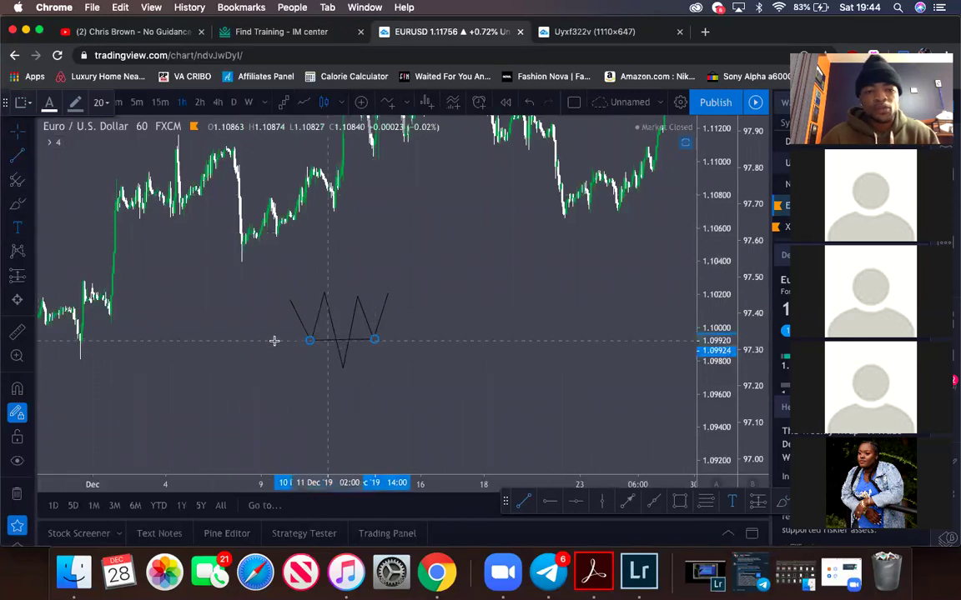
{"action": "left_click", "coordinate": [320, 356]}
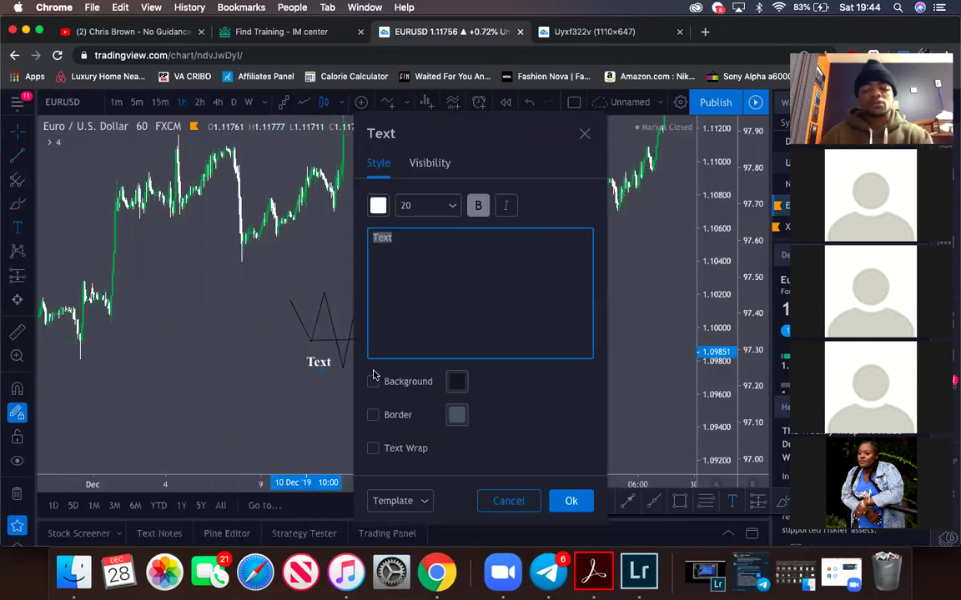
{"action": "type", "text": "r"}
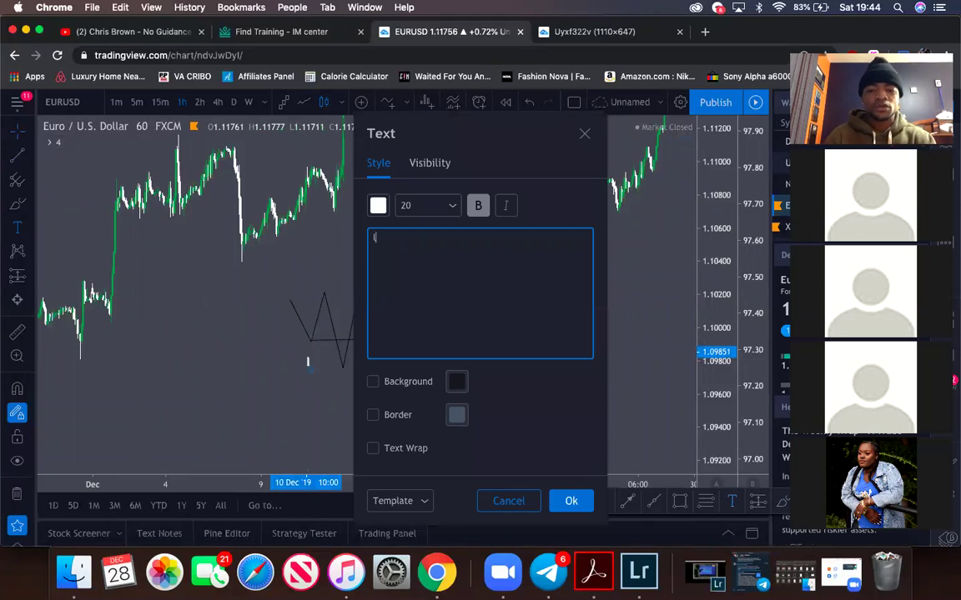
{"action": "type", "text": "LES"}
{"action": "key", "text": "BackSpace"}
{"action": "key", "text": "BackSpace"}
{"action": "type", "text": "S"}
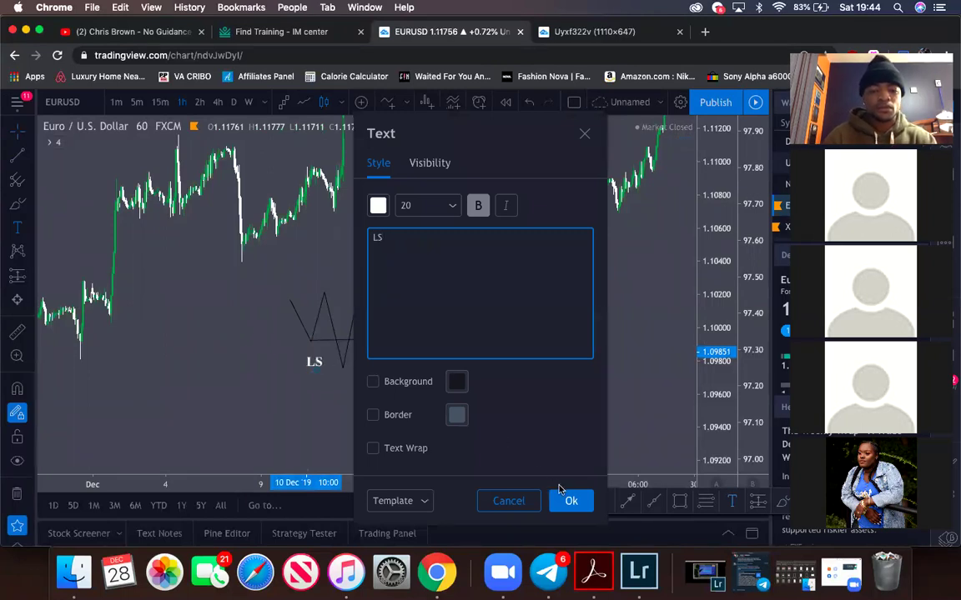
{"action": "left_click", "coordinate": [564, 498]}
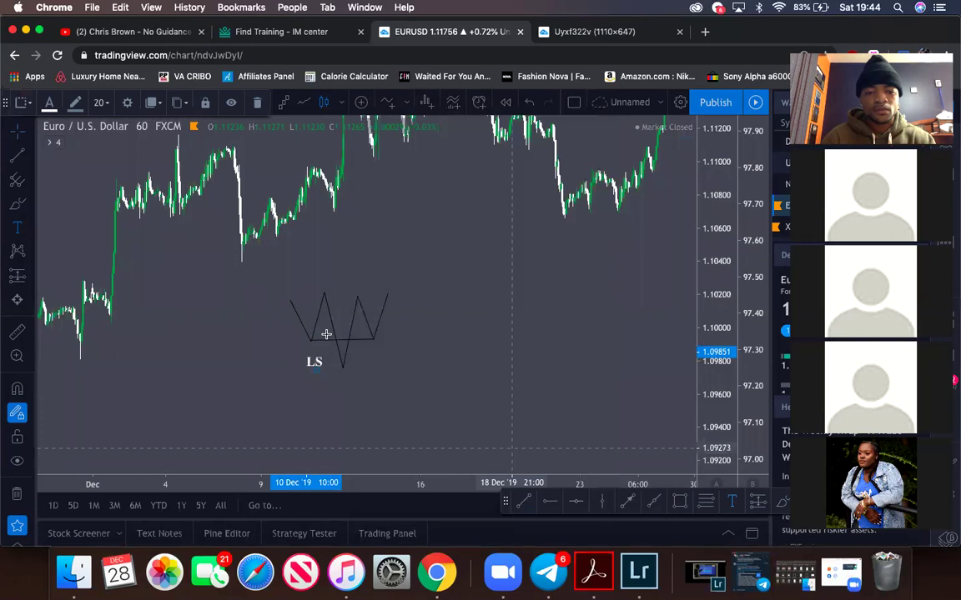
Add the text label RS beneath the second shoulder of the outline.
{"action": "left_click", "coordinate": [392, 346]}
{"action": "type", "text": "RS"}
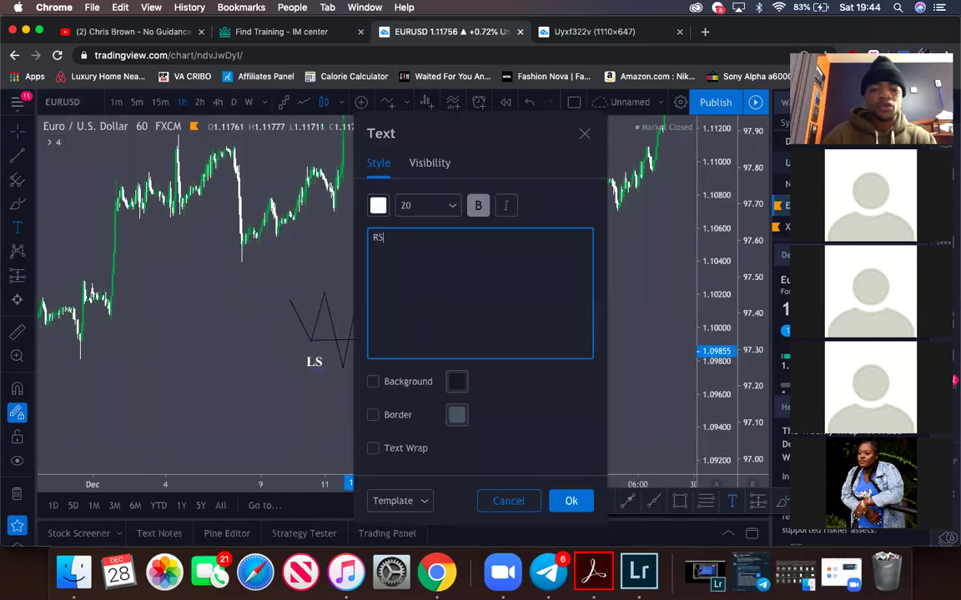
{"action": "left_click", "coordinate": [570, 500]}
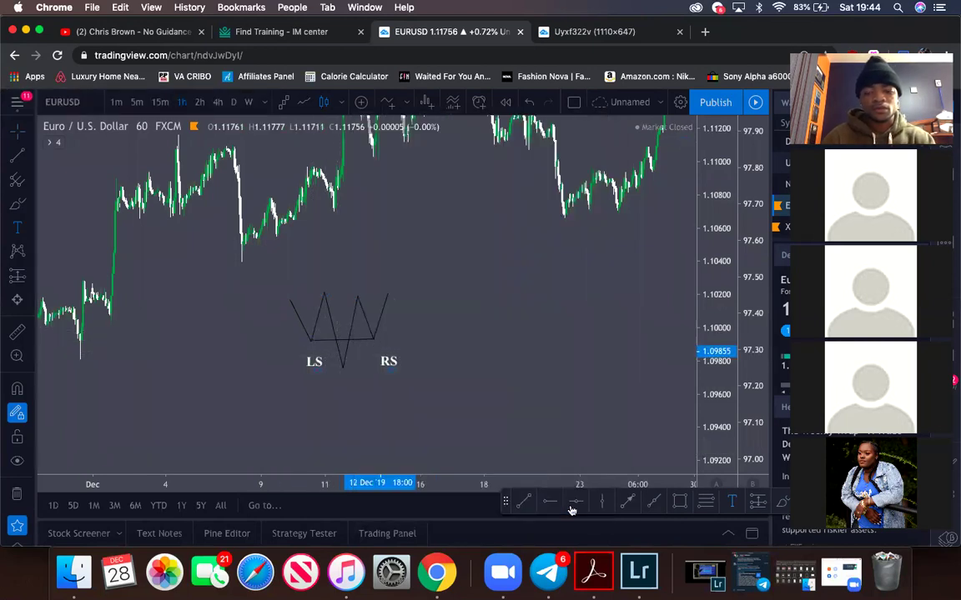
Add the text label HEAD beneath the head of the inverted head and shoulders outline.
{"action": "left_click", "coordinate": [341, 385]}
{"action": "type", "text": "HE"}
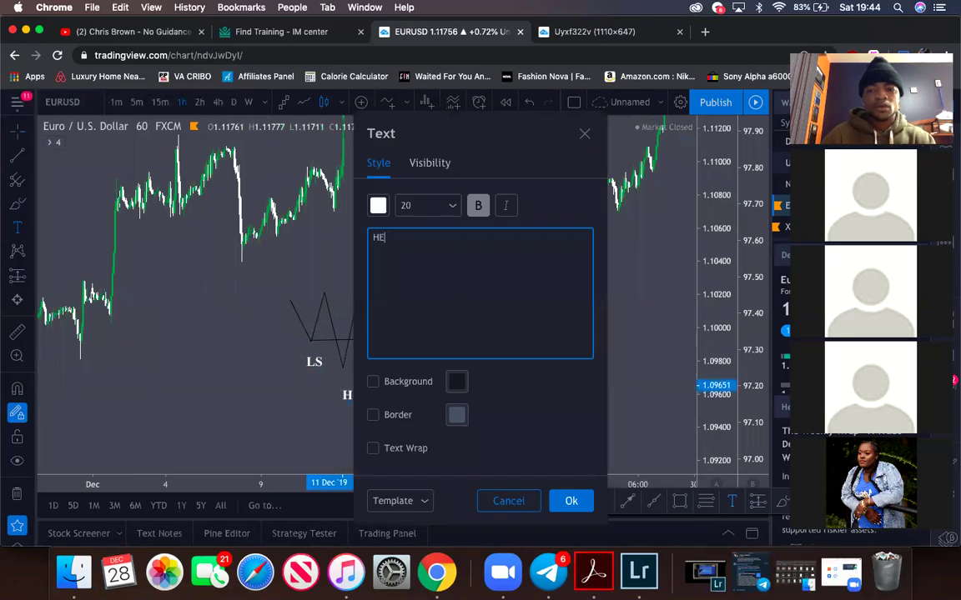
{"action": "type", "text": "AD"}
{"action": "left_click", "coordinate": [570, 500]}
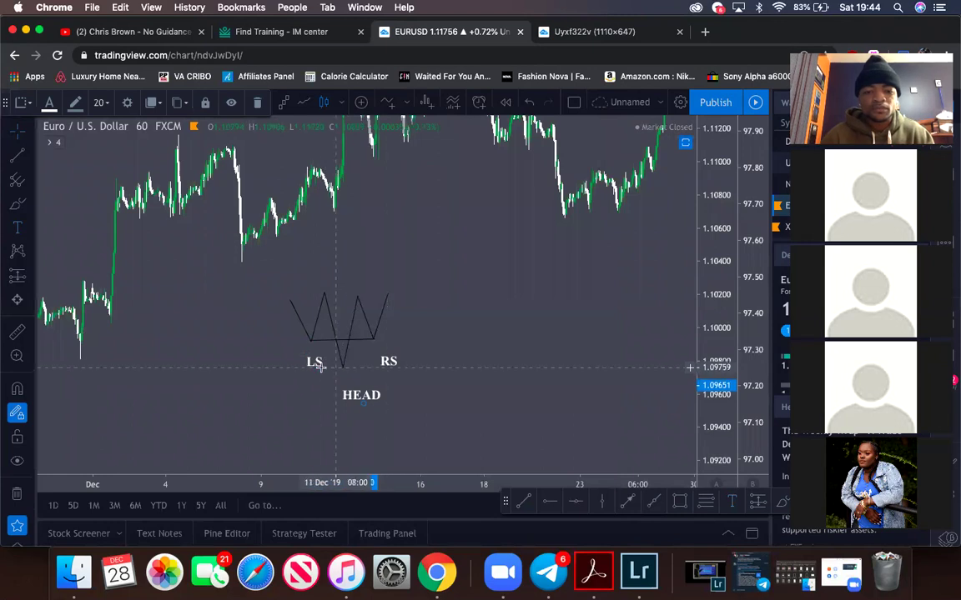
Move the LS, RS and HEAD labels closer to the lows they name on the inverted outline.
{"action": "left_click_drag", "start_coordinate": [315, 367], "coordinate": [293, 337]}
{"action": "left_click_drag", "start_coordinate": [379, 339], "coordinate": [374, 325]}
{"action": "left_click_drag", "start_coordinate": [364, 369], "coordinate": [341, 352]}
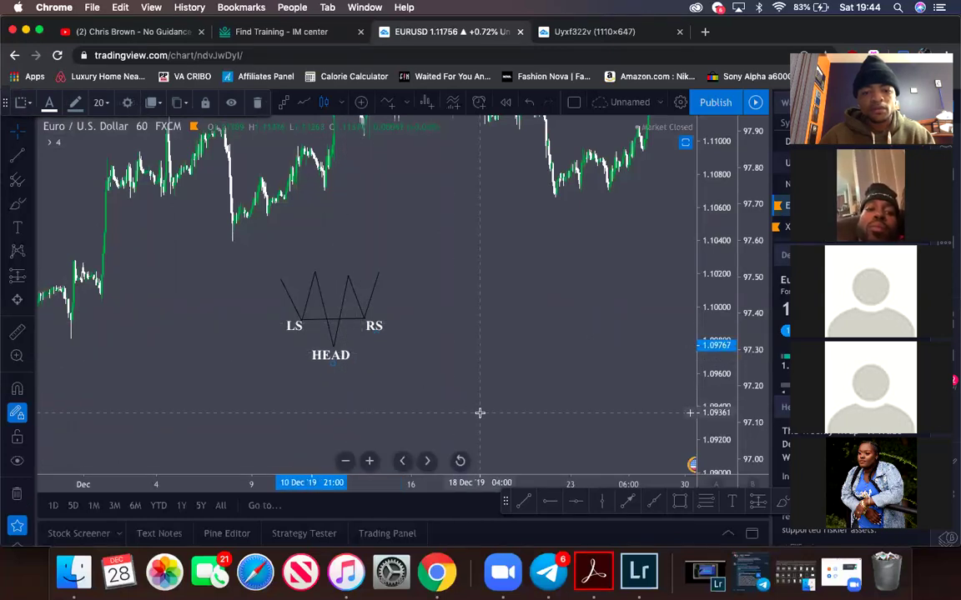
Draw an upright head and shoulders outline from joined trend lines around 16–19 Dec, head at about 1.10446, and connect its shoulder peaks at about 1.1021.
{"action": "scroll", "coordinate": [479, 412], "scroll_direction": "up", "scroll_amount": 3}
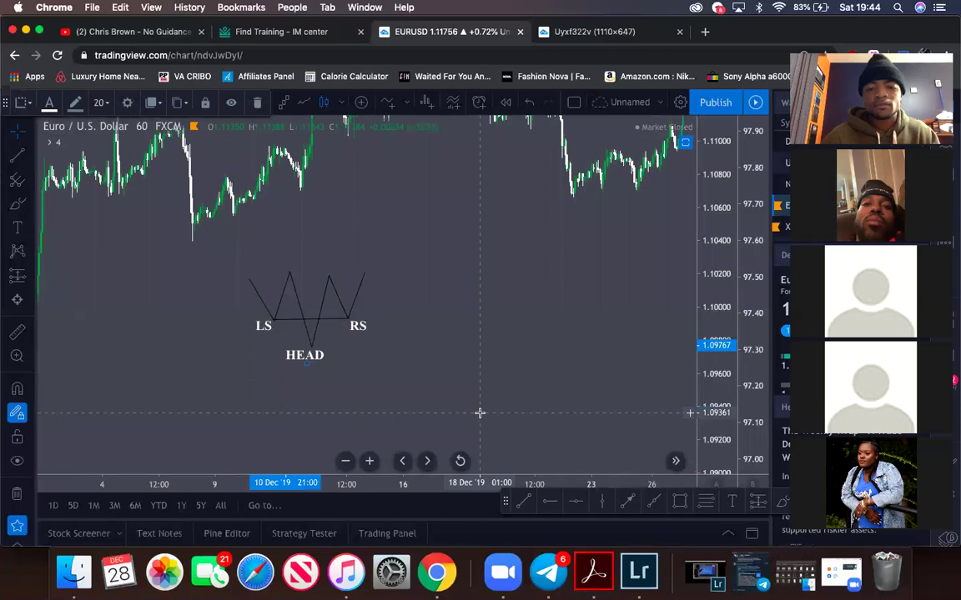
{"action": "scroll", "coordinate": [480, 413], "scroll_direction": "right", "scroll_amount": 2}
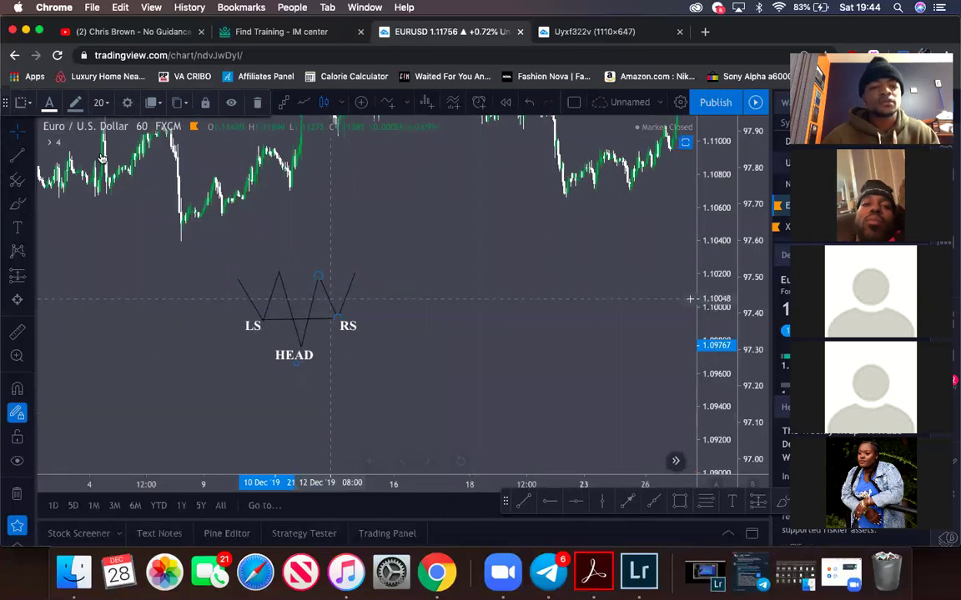
{"action": "key", "text": "alt+t"}
{"action": "left_click", "coordinate": [337, 318]}
{"action": "left_click", "coordinate": [354, 273]}
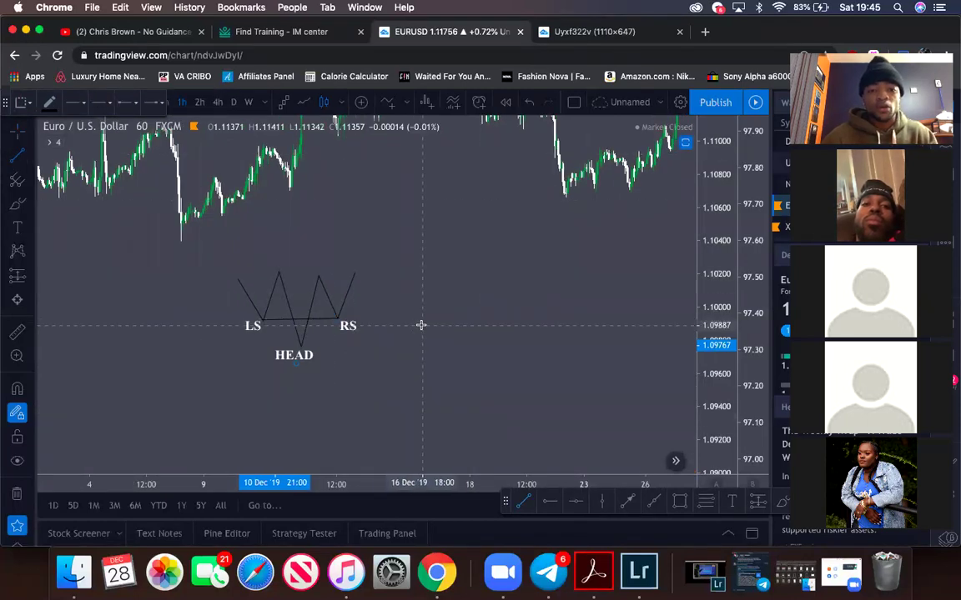
{"action": "left_click", "coordinate": [423, 325]}
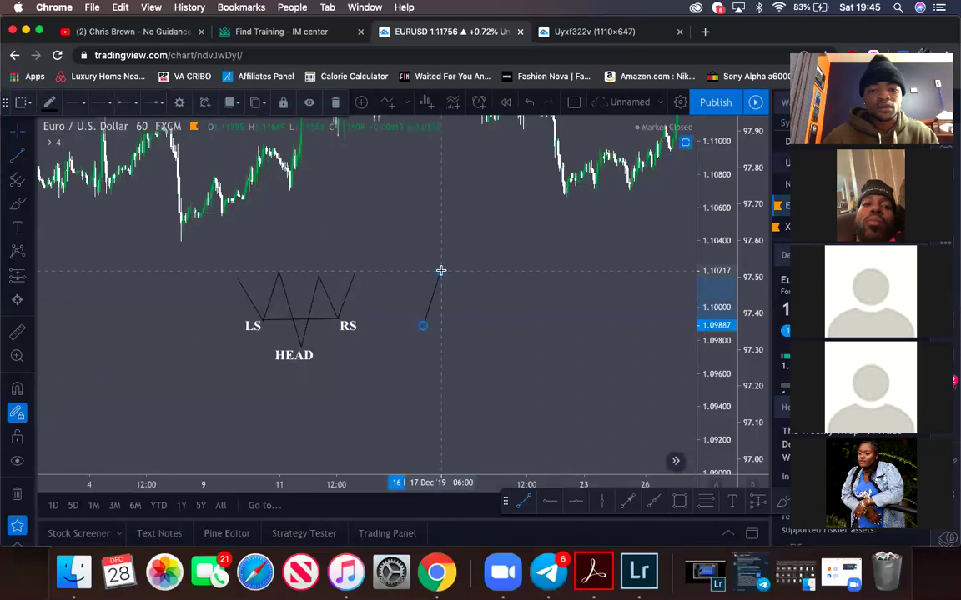
{"action": "left_click", "coordinate": [440, 271]}
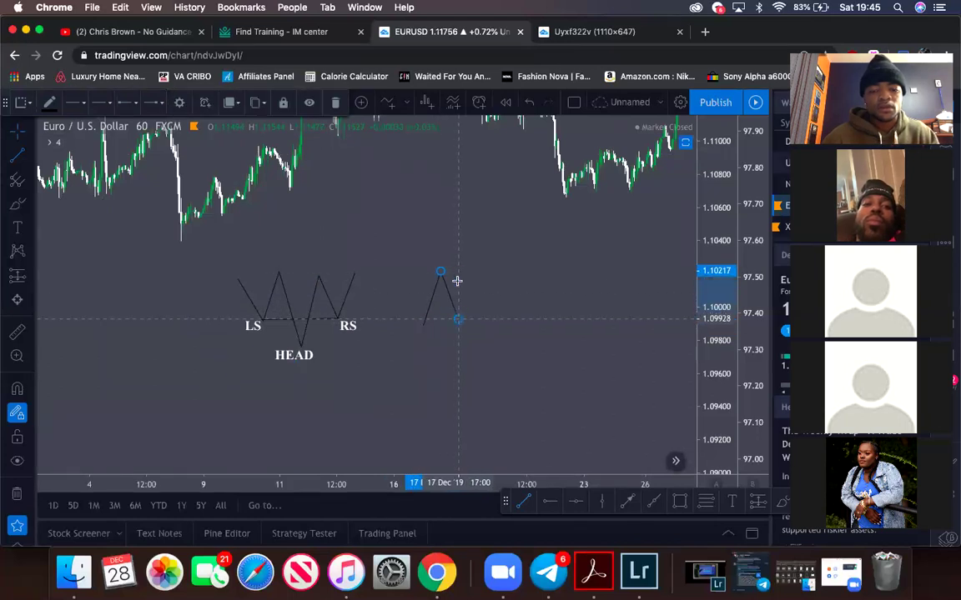
{"action": "left_click", "coordinate": [458, 318]}
{"action": "left_click", "coordinate": [461, 233]}
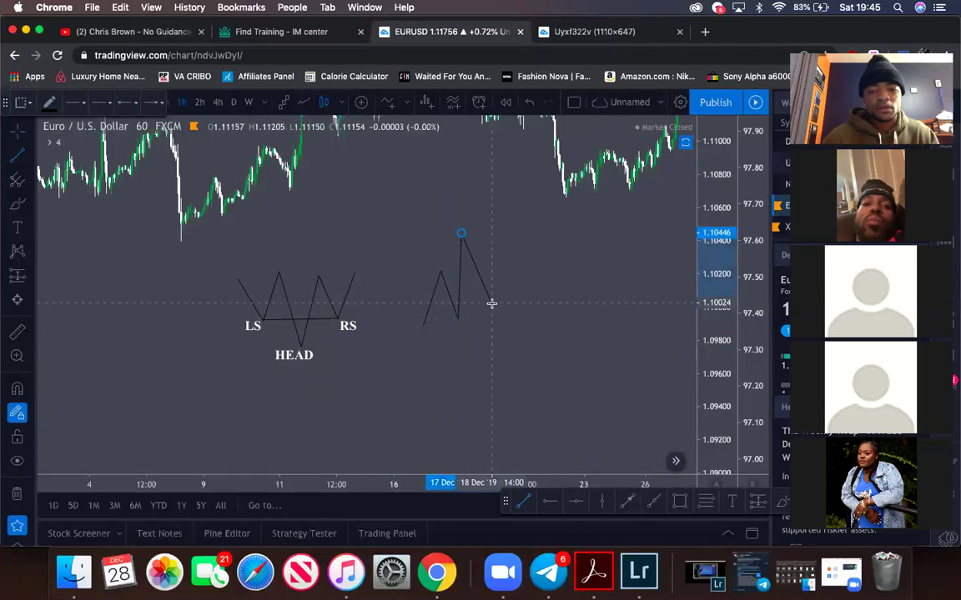
{"action": "left_click", "coordinate": [489, 314]}
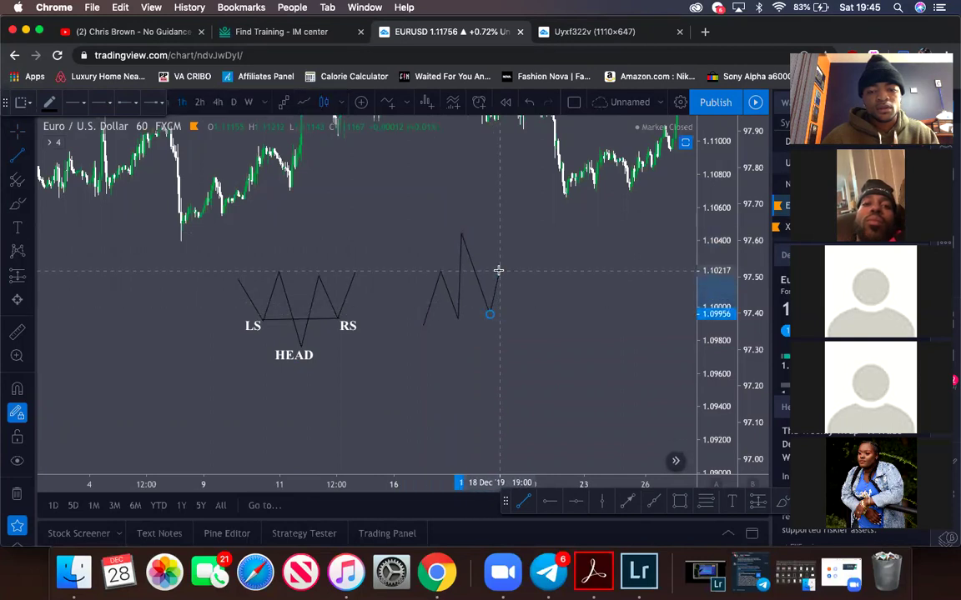
{"action": "left_click", "coordinate": [498, 271]}
{"action": "left_click", "coordinate": [518, 313]}
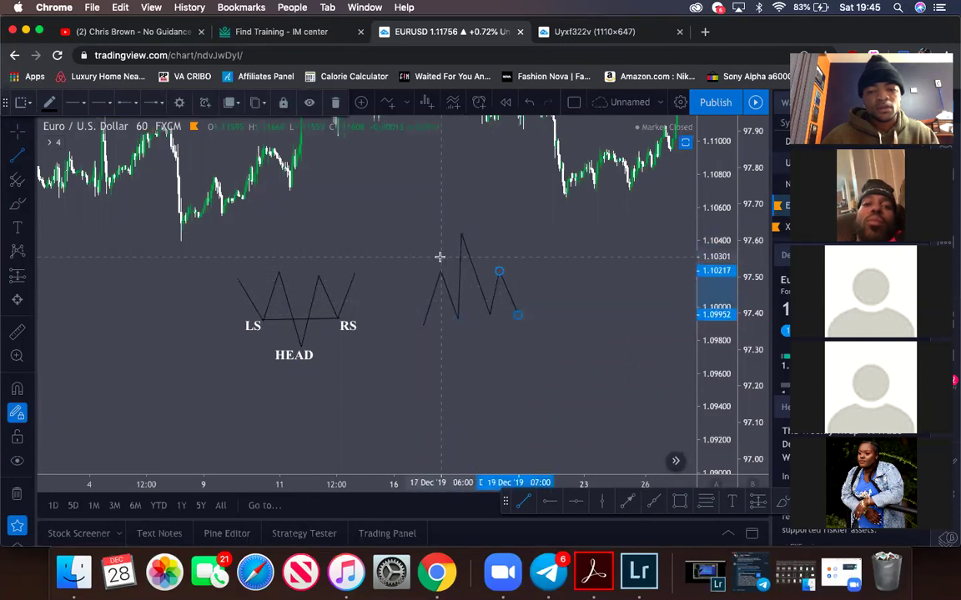
{"action": "left_click", "coordinate": [440, 274]}
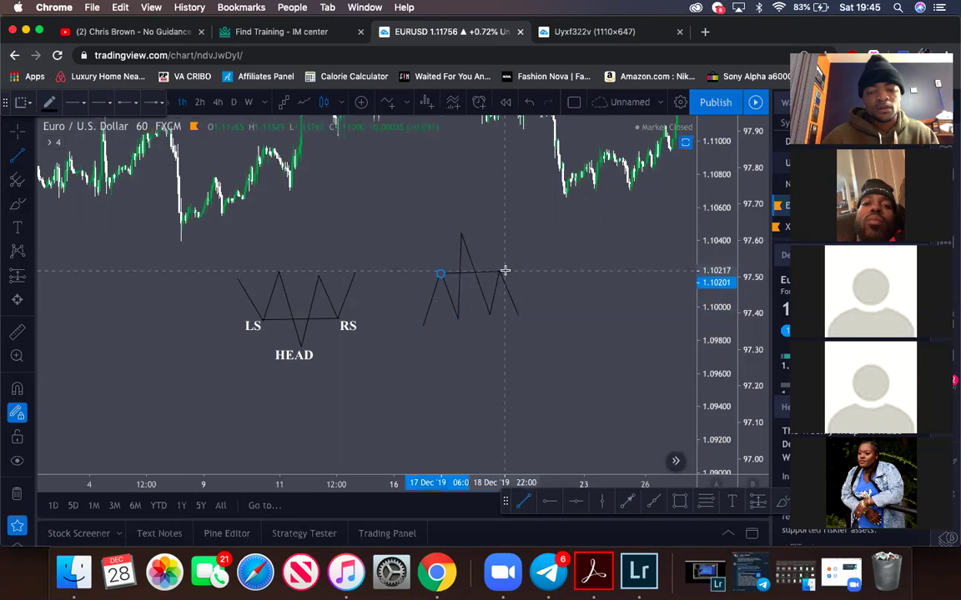
{"action": "left_click", "coordinate": [505, 272]}
Move the LS, HEAD and RS labels from the inverted outline to above the matching peaks of the upright outline.
{"action": "left_click_drag", "start_coordinate": [247, 323], "coordinate": [440, 263]}
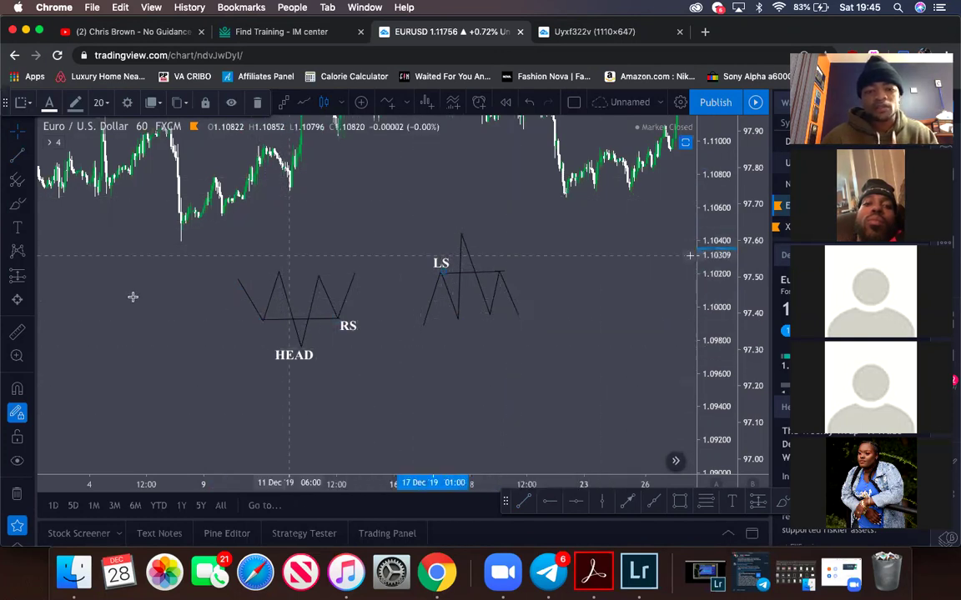
{"action": "left_click_drag", "start_coordinate": [292, 353], "coordinate": [451, 230]}
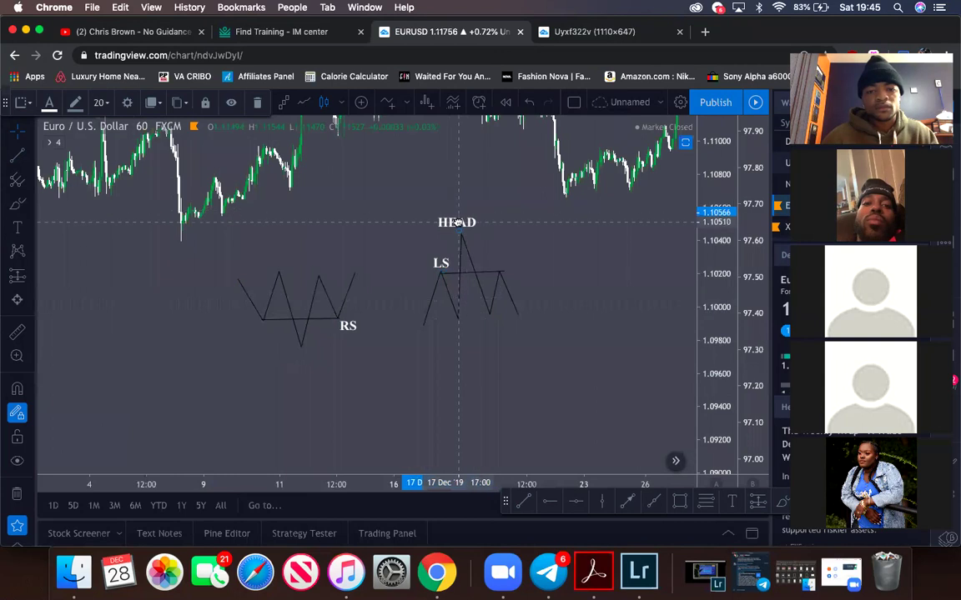
{"action": "mouse_move", "coordinate": [354, 327]}
{"action": "left_mouse_down"}
{"action": "mouse_move", "coordinate": [463, 286]}
{"action": "mouse_move", "coordinate": [432, 312]}
{"action": "mouse_move", "coordinate": [580, 250]}
{"action": "left_mouse_up"}
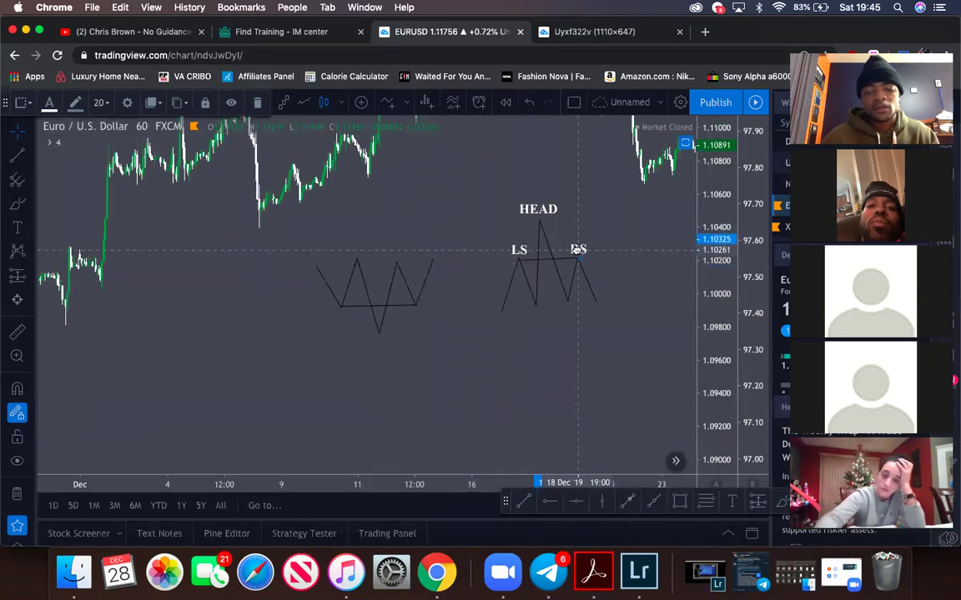
{"action": "left_click", "coordinate": [635, 250]}
Clone the LS and RS labels and place the copies beneath the matching shoulders of the inverted outline.
{"action": "scroll", "coordinate": [608, 315], "scroll_direction": "up", "scroll_amount": 2}
{"action": "scroll", "coordinate": [609, 314], "scroll_direction": "up", "scroll_amount": 2}
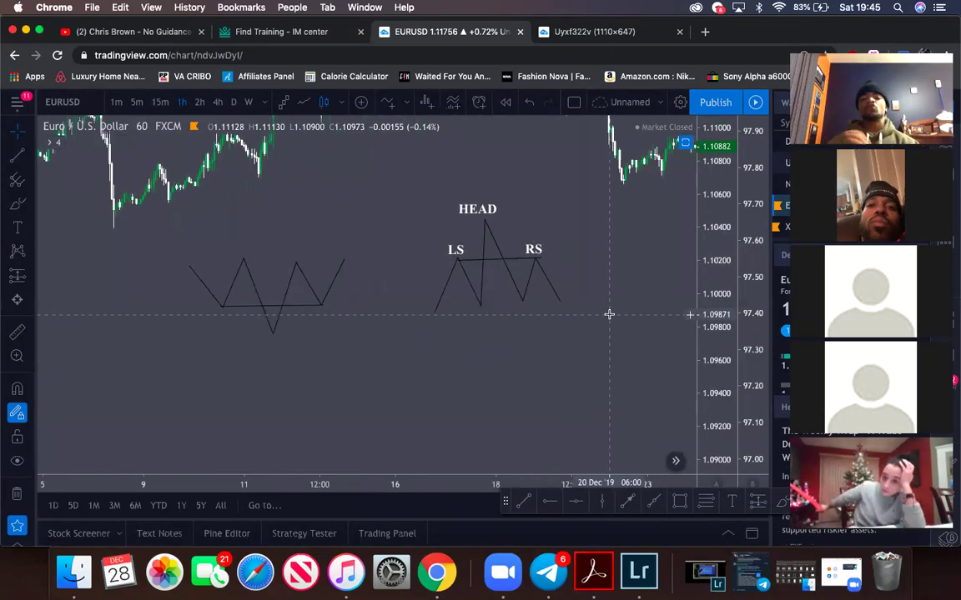
{"action": "right_click", "coordinate": [456, 256]}
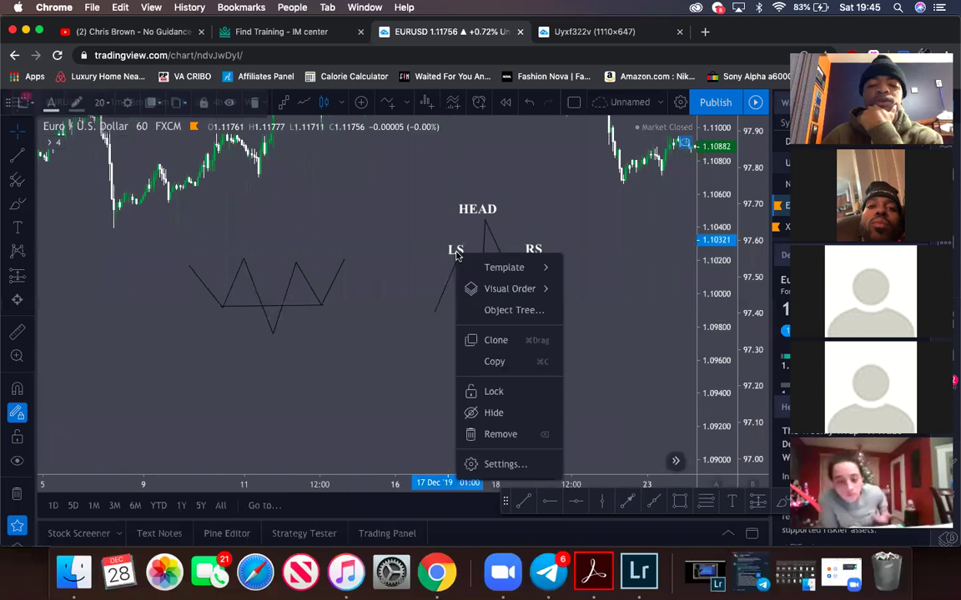
{"action": "left_click", "coordinate": [492, 339]}
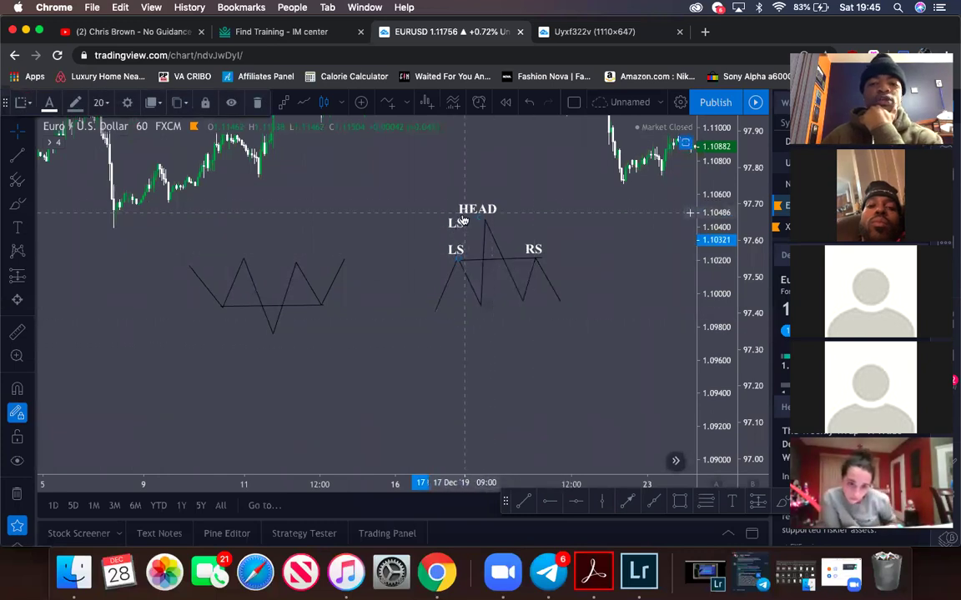
{"action": "mouse_move", "coordinate": [454, 222]}
{"action": "left_mouse_down"}
{"action": "mouse_move", "coordinate": [227, 333]}
{"action": "mouse_move", "coordinate": [218, 316]}
{"action": "left_mouse_up"}
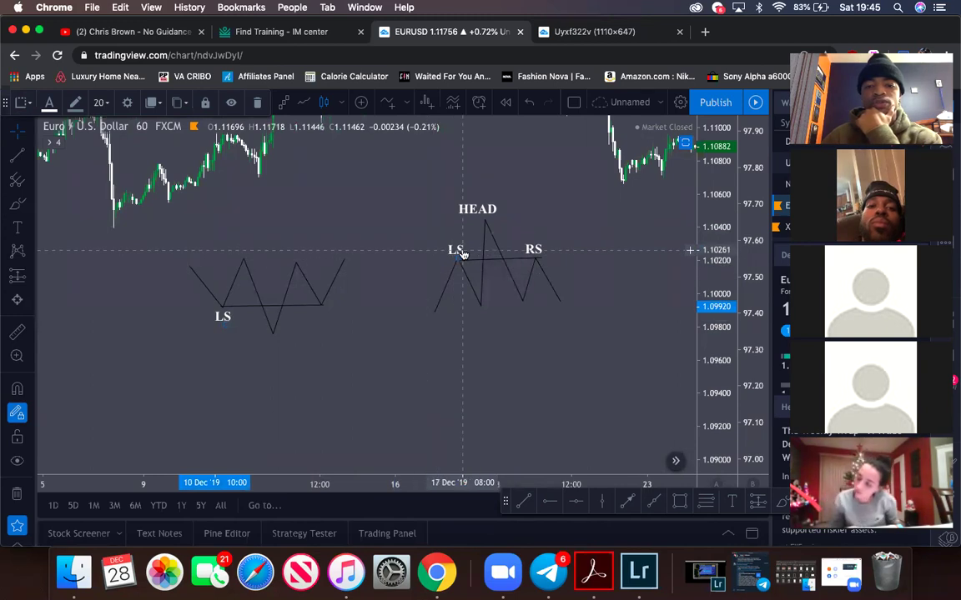
{"action": "right_click", "coordinate": [533, 251]}
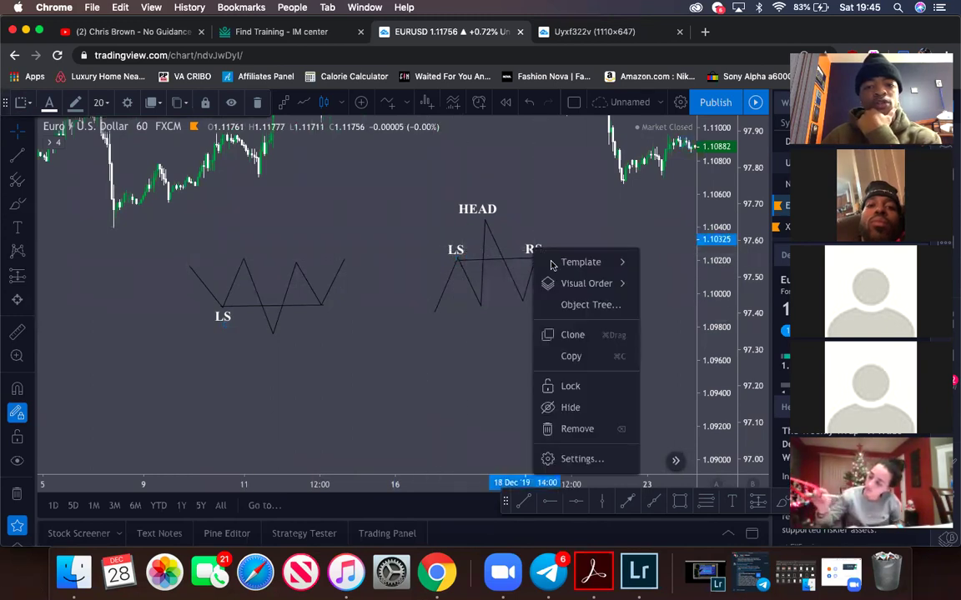
{"action": "left_click", "coordinate": [572, 334]}
{"action": "mouse_move", "coordinate": [534, 223]}
{"action": "left_mouse_down"}
{"action": "mouse_move", "coordinate": [346, 294]}
{"action": "mouse_move", "coordinate": [318, 315]}
{"action": "left_mouse_up"}
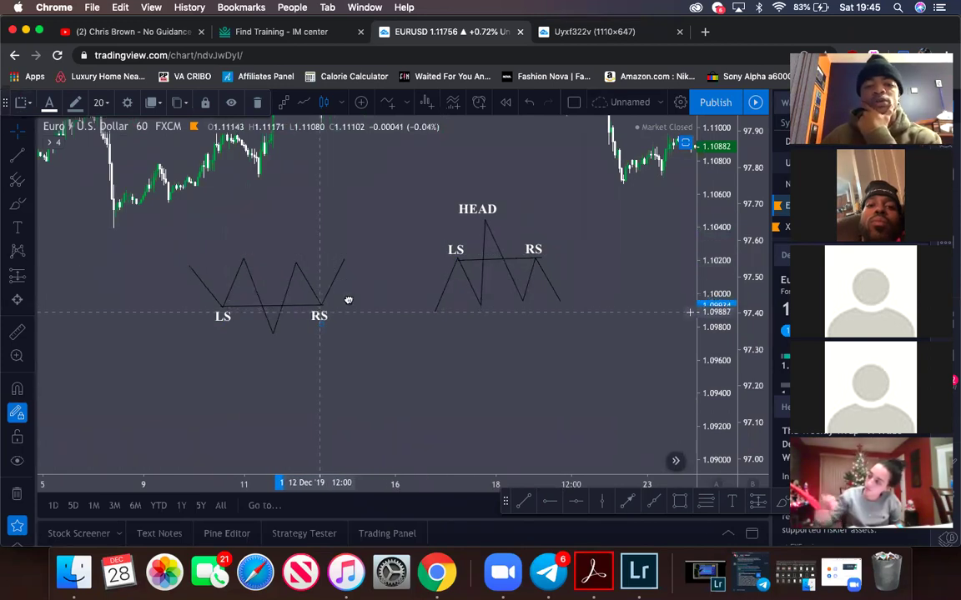
Clone the HEAD label and place the copy beneath the inverted outline's lowest point.
{"action": "right_click", "coordinate": [480, 215]}
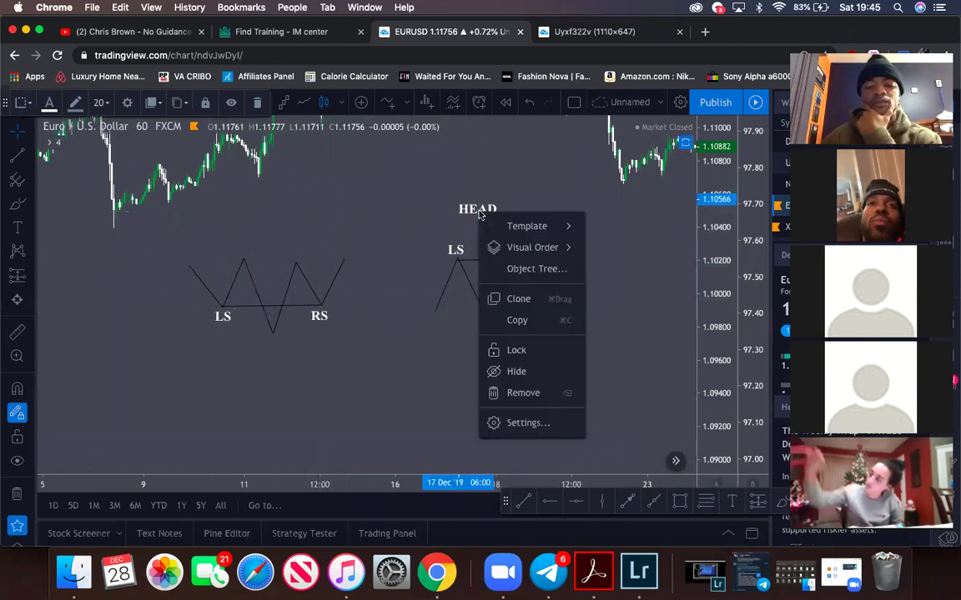
{"action": "left_click", "coordinate": [516, 298]}
{"action": "mouse_move", "coordinate": [476, 183]}
{"action": "left_mouse_down"}
{"action": "mouse_move", "coordinate": [328, 275]}
{"action": "mouse_move", "coordinate": [281, 320]}
{"action": "mouse_move", "coordinate": [270, 347]}
{"action": "left_mouse_up"}
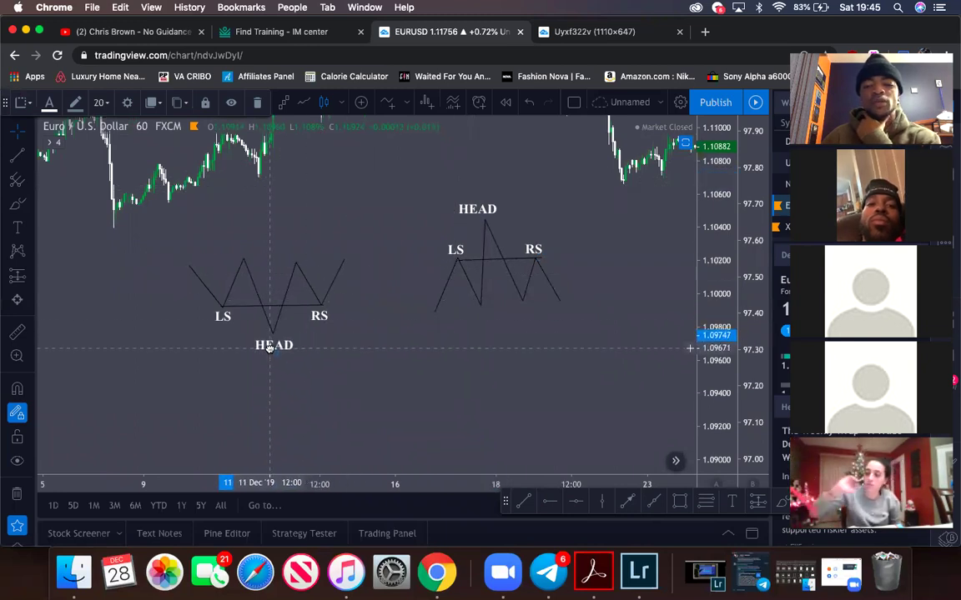
{"action": "left_click", "coordinate": [403, 388]}
Shift the upright outline's head peak slightly toward the second shoulder and place its HEAD label directly above the peak.
{"action": "scroll", "coordinate": [411, 389], "scroll_direction": "left", "scroll_amount": 3}
{"action": "scroll", "coordinate": [411, 389], "scroll_direction": "left", "scroll_amount": 1}
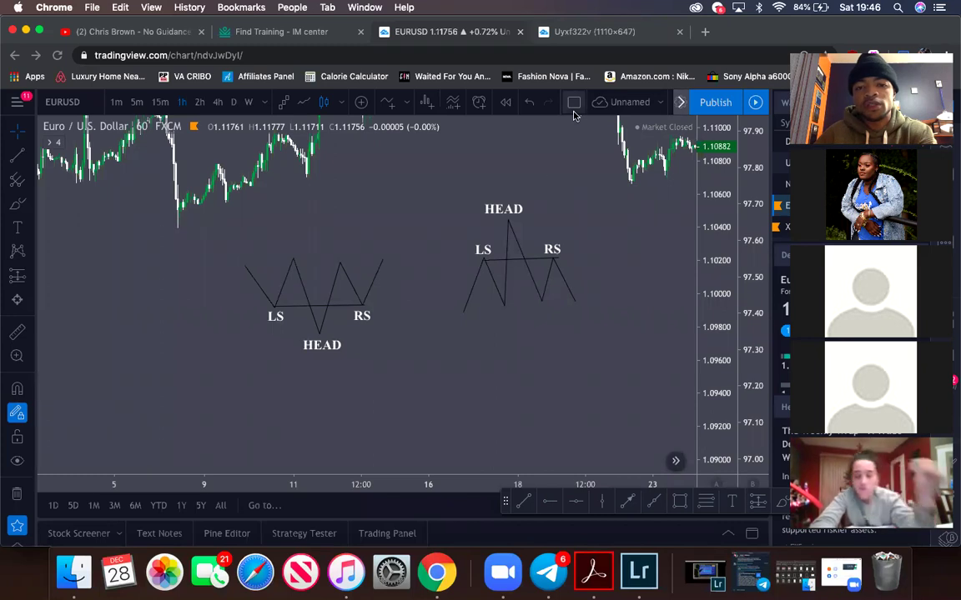
{"action": "mouse_move", "coordinate": [506, 225]}
{"action": "left_mouse_down"}
{"action": "mouse_move", "coordinate": [515, 222]}
{"action": "mouse_move", "coordinate": [510, 209]}
{"action": "mouse_move", "coordinate": [517, 217]}
{"action": "left_mouse_up"}
{"action": "left_click", "coordinate": [537, 172]}
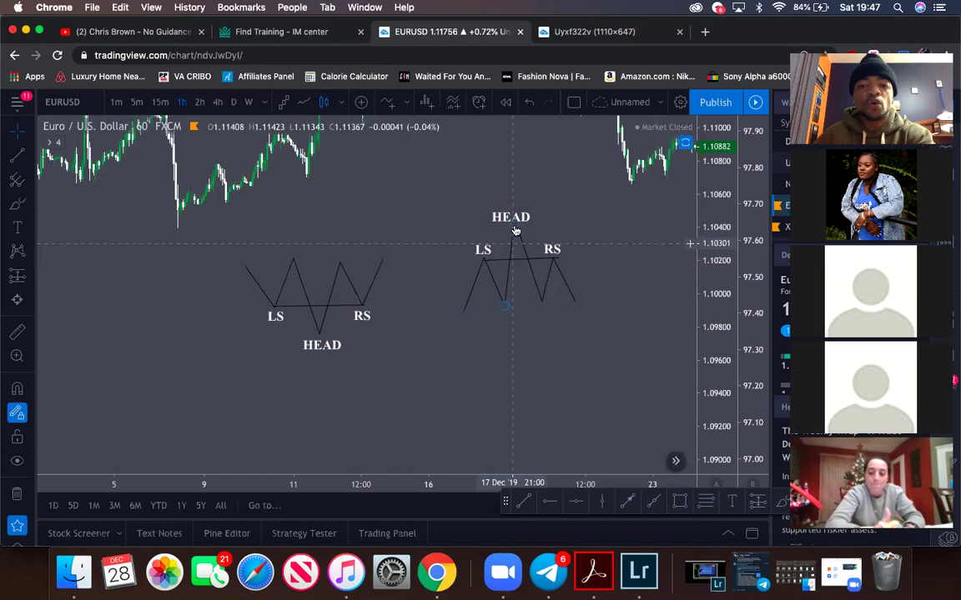
{"action": "left_click_drag", "start_coordinate": [515, 220], "coordinate": [517, 215]}
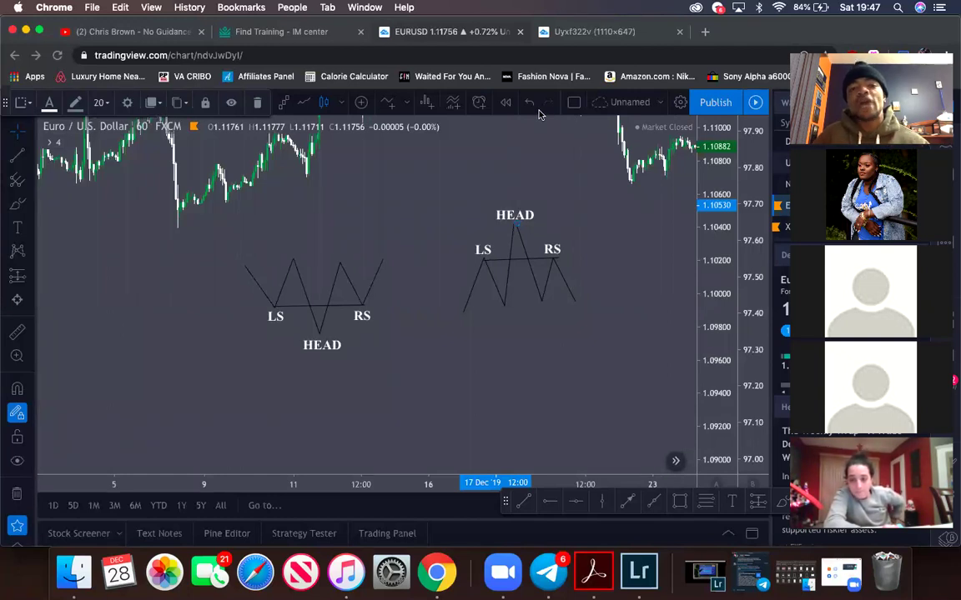
{"action": "left_click", "coordinate": [494, 170]}
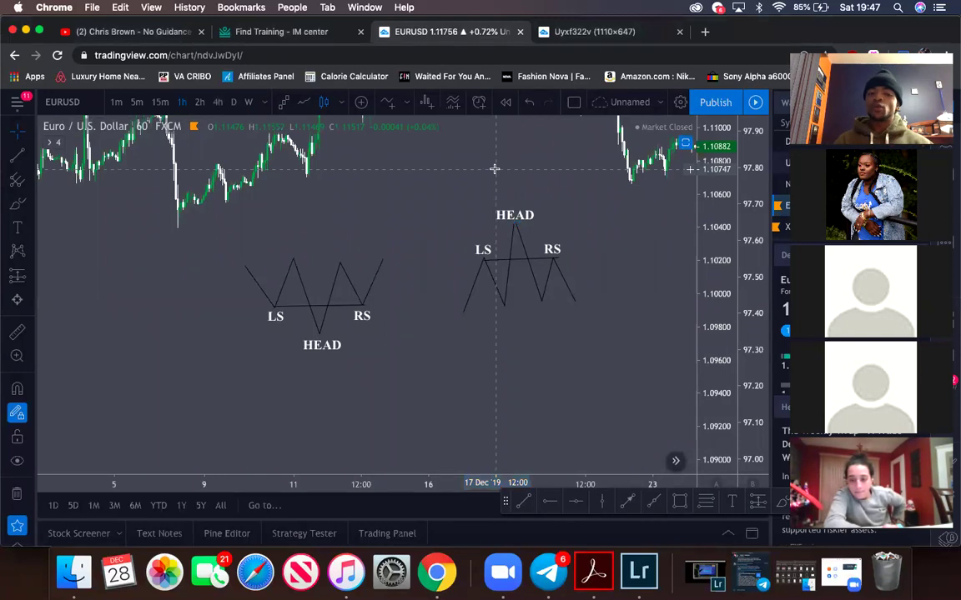
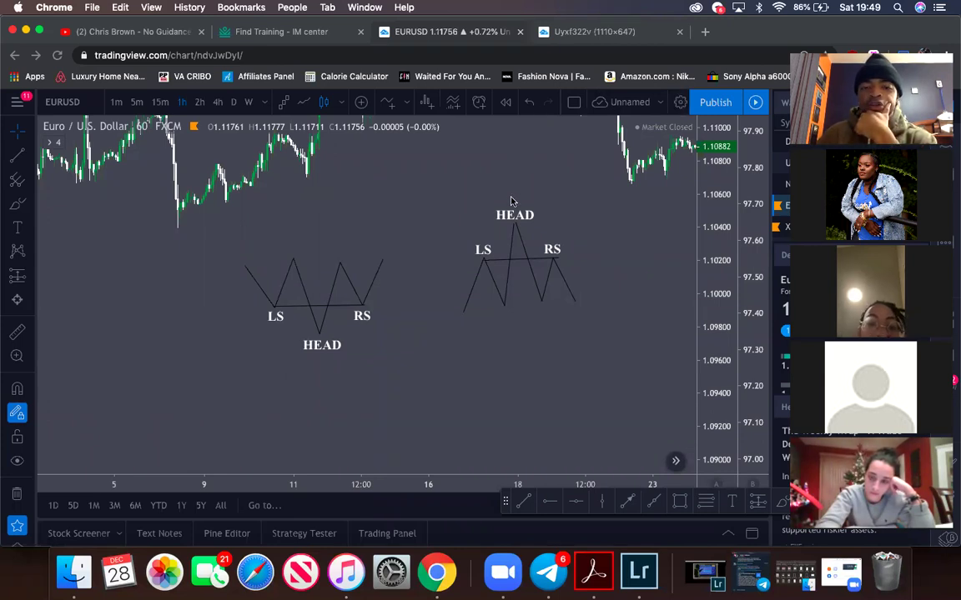
Place a green horizontal line at about 1.11691 across the mid-December candles above the outlines.
{"action": "left_click_drag", "start_coordinate": [506, 193], "coordinate": [492, 430]}
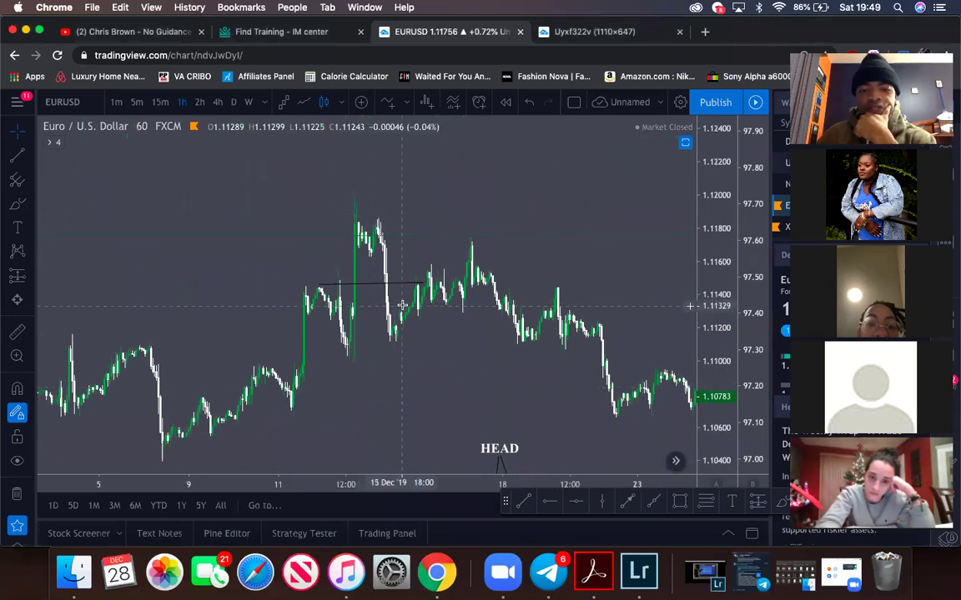
{"action": "left_click", "coordinate": [30, 154]}
{"action": "left_click", "coordinate": [64, 234]}
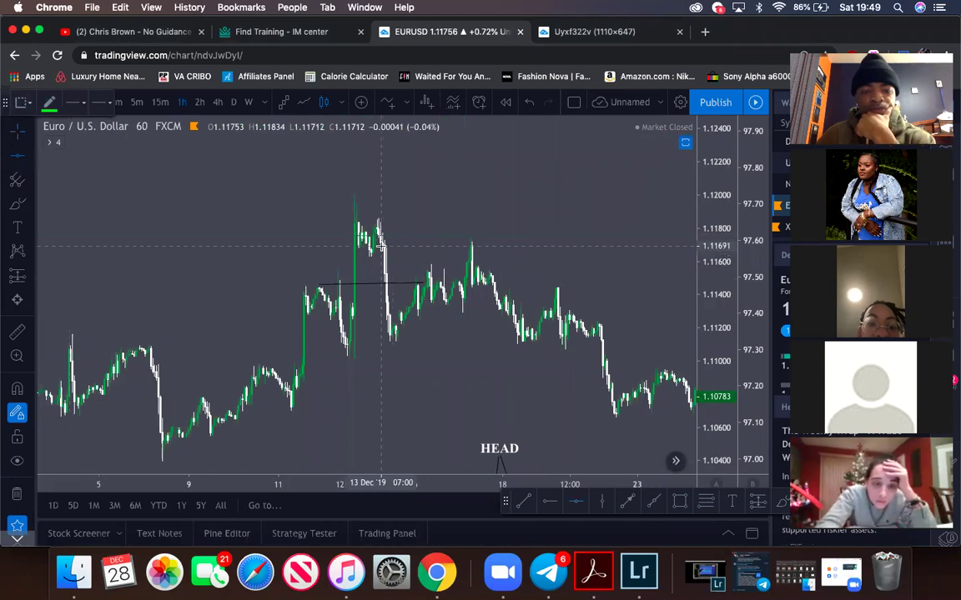
{"action": "left_click", "coordinate": [399, 246]}
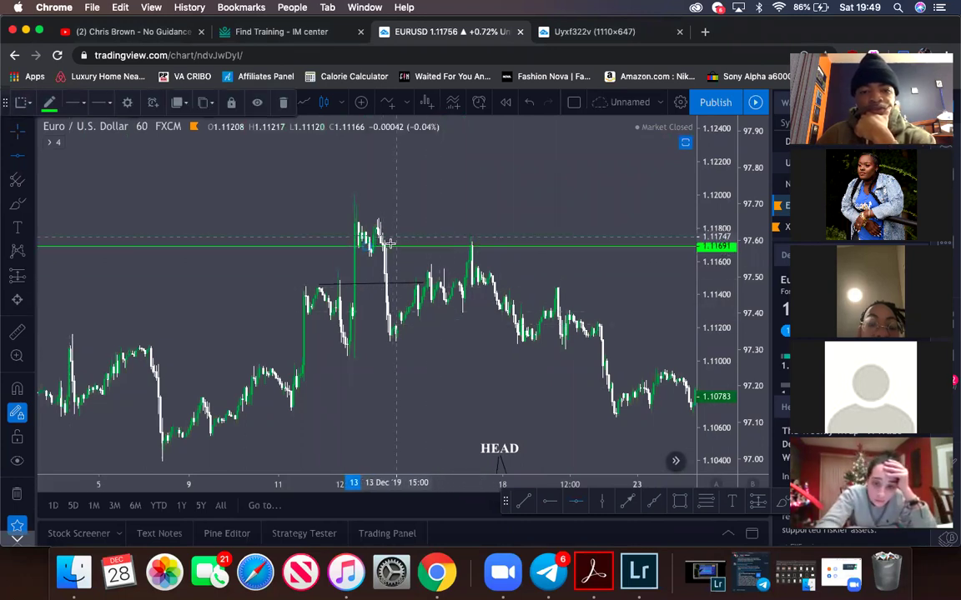
Brush a red V along the candles from the green line down to about 1.1120 and back up to the line on 17 Dec.
{"action": "left_click", "coordinate": [327, 283]}
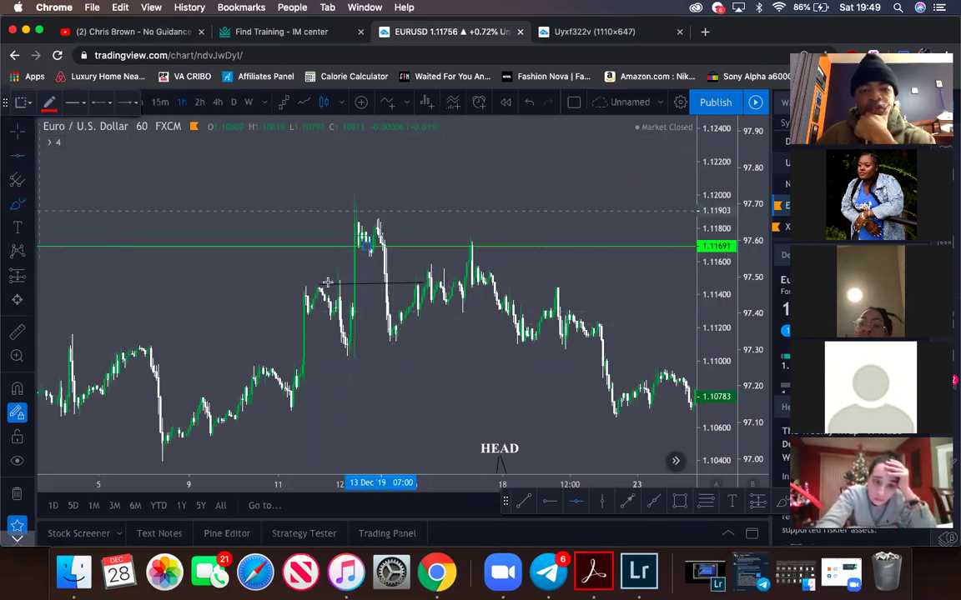
{"action": "left_click", "coordinate": [385, 249]}
{"action": "mouse_move", "coordinate": [386, 255]}
{"action": "left_mouse_down"}
{"action": "mouse_move", "coordinate": [393, 327]}
{"action": "mouse_move", "coordinate": [465, 244]}
{"action": "left_mouse_up"}
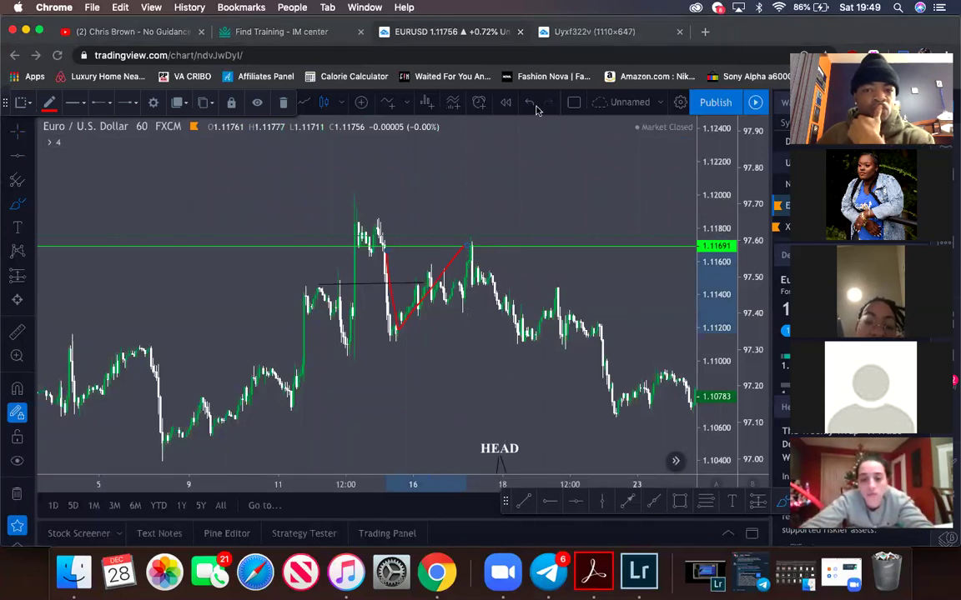
Delete the black trend line crossing the red V, and brush a red stroke from the green line down to about 1.1108 on 18 Dec.
{"action": "left_click", "coordinate": [404, 285]}
{"action": "key", "text": "Delete"}
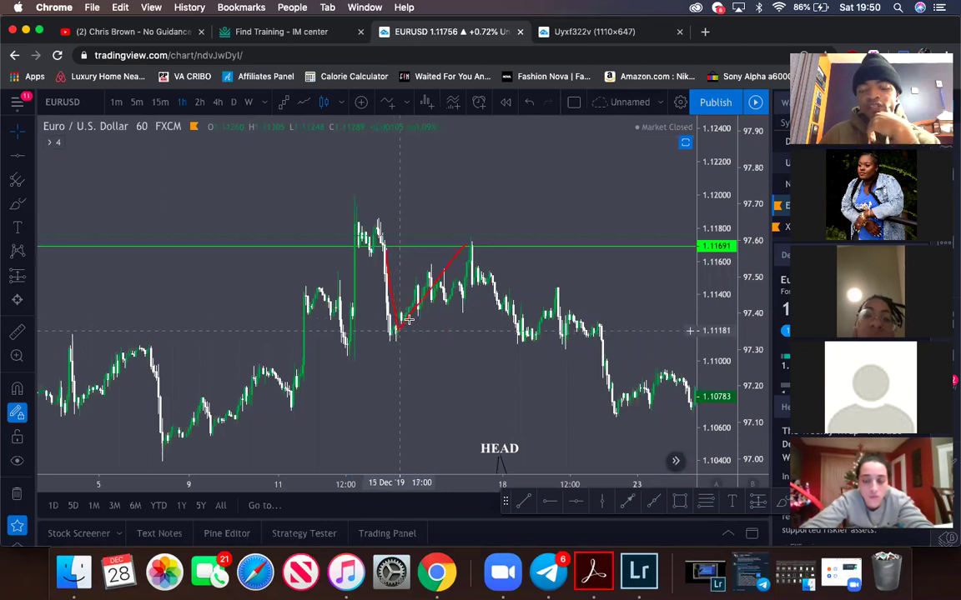
{"action": "left_click", "coordinate": [470, 248]}
{"action": "mouse_move", "coordinate": [470, 249]}
{"action": "left_mouse_down"}
{"action": "mouse_move", "coordinate": [506, 284]}
{"action": "mouse_move", "coordinate": [543, 346]}
{"action": "left_mouse_up"}
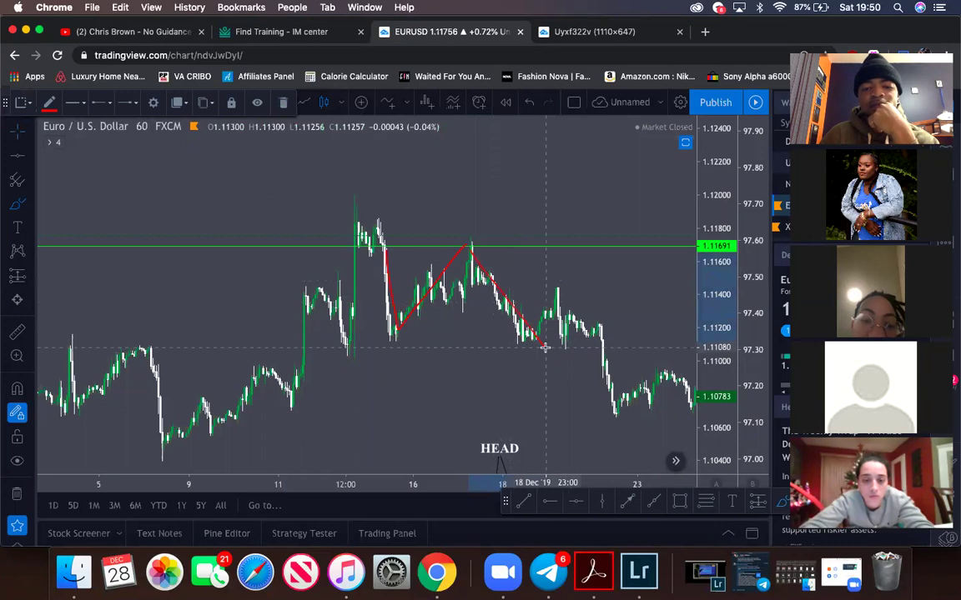
Delete the red descending stroke and the red V drawn below the green horizontal line.
{"action": "scroll", "coordinate": [544, 346], "scroll_direction": "down", "scroll_amount": 2}
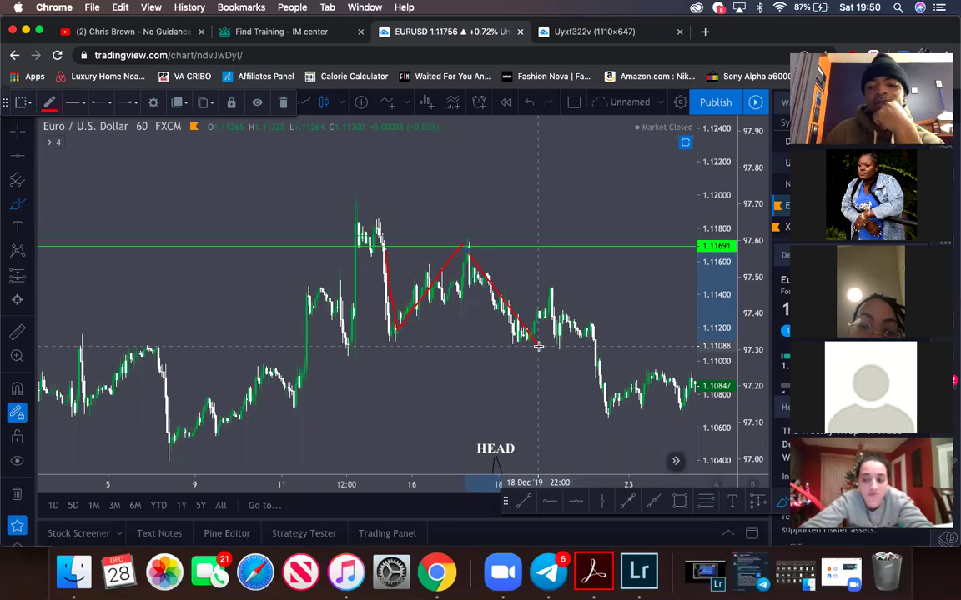
{"action": "key", "text": "Escape"}
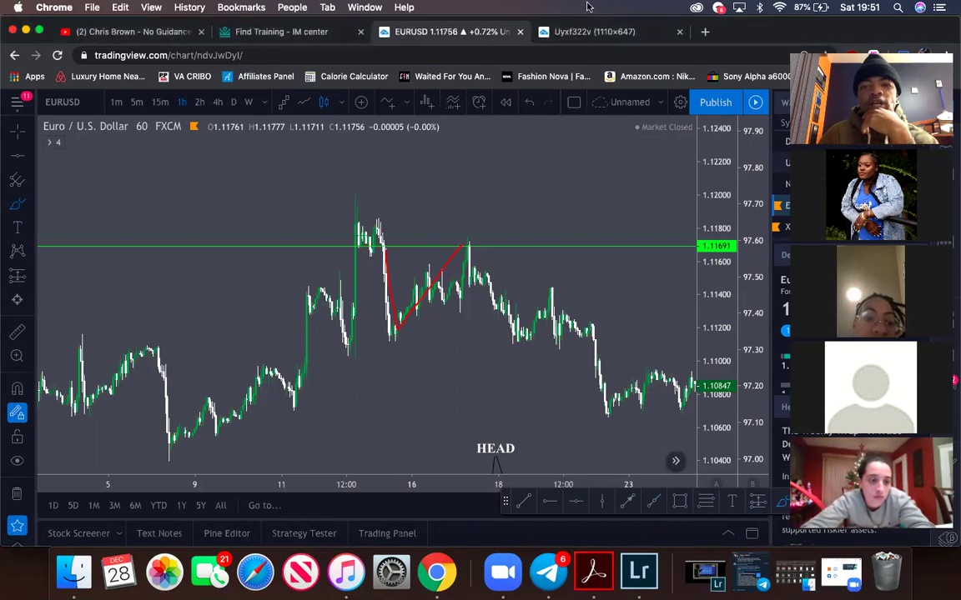
{"action": "left_click", "coordinate": [364, 7]}
{"action": "left_click", "coordinate": [365, 6]}
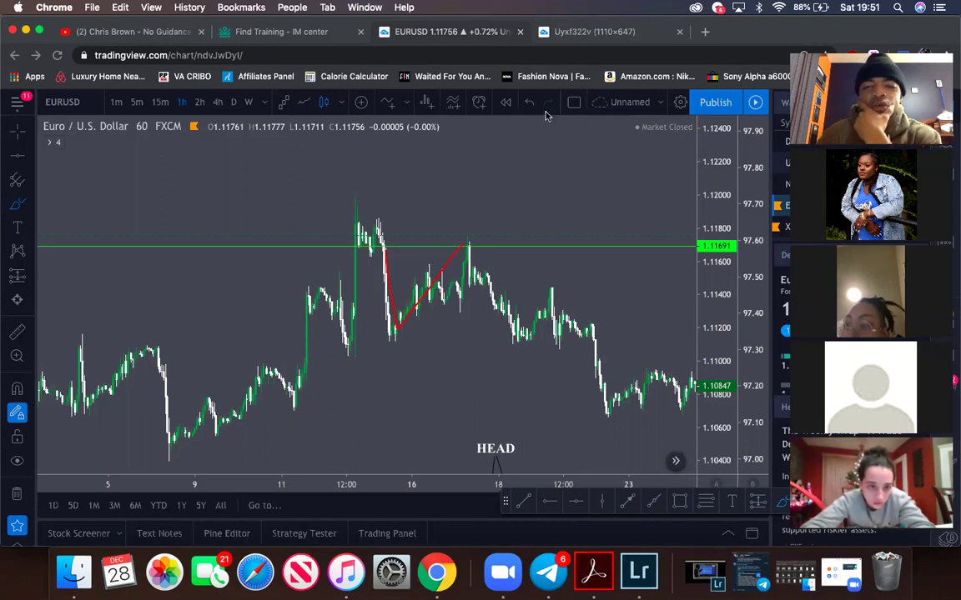
{"action": "left_click_drag", "start_coordinate": [390, 306], "coordinate": [451, 289]}
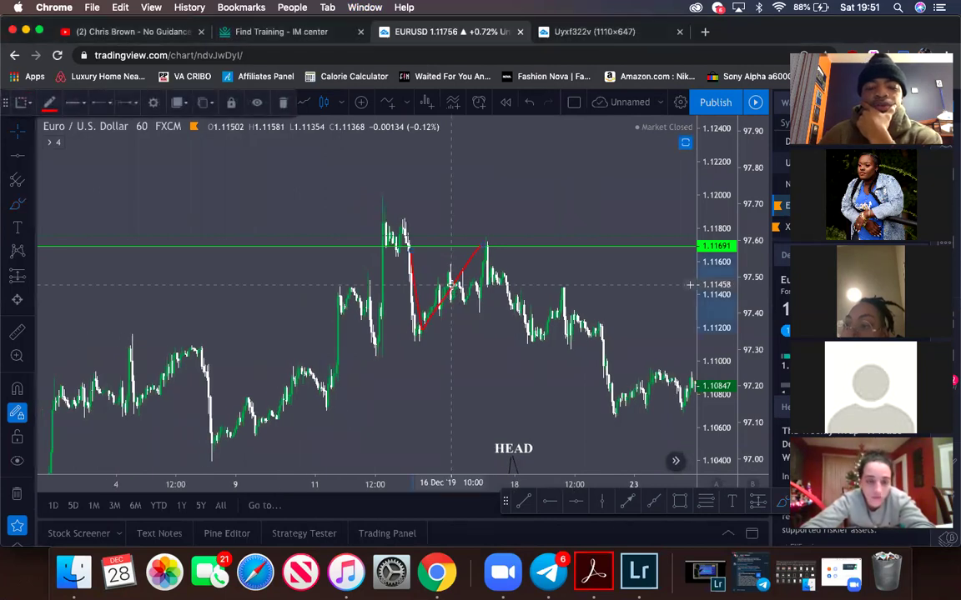
{"action": "key", "text": "Escape"}
{"action": "scroll", "coordinate": [421, 336], "scroll_direction": "down", "scroll_amount": 3}
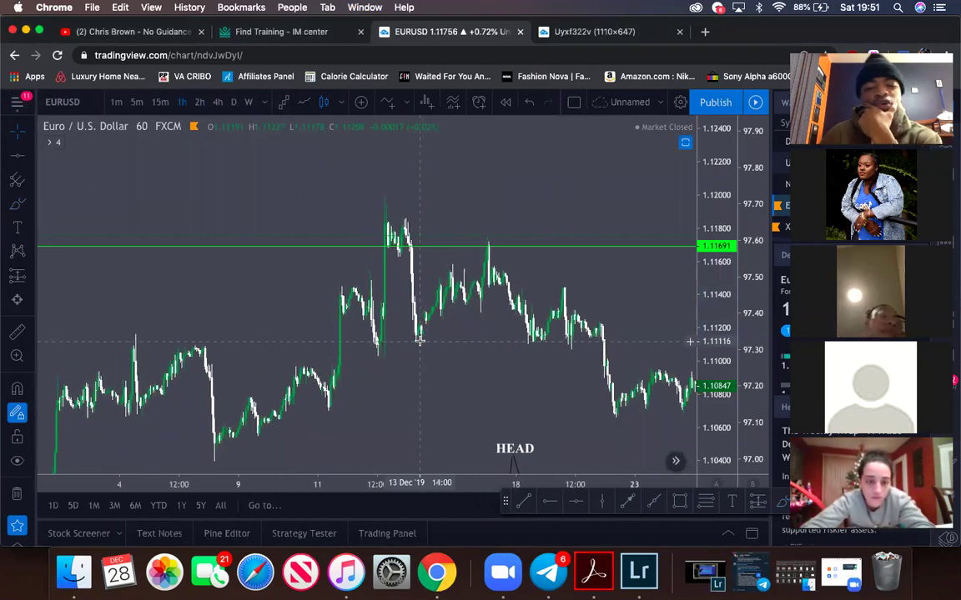
Delete the three lines that follow the head's low point in the inverted head and shoulders outline.
{"action": "left_click_drag", "start_coordinate": [481, 382], "coordinate": [507, 195]}
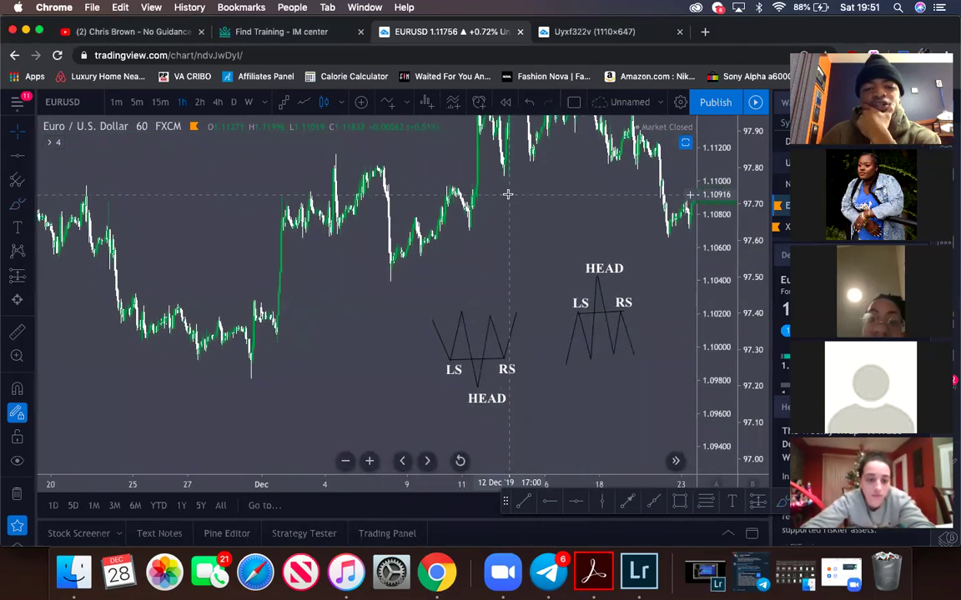
{"action": "left_click_drag", "start_coordinate": [515, 388], "coordinate": [511, 301]}
{"action": "scroll", "coordinate": [511, 301], "scroll_direction": "up", "scroll_amount": 4}
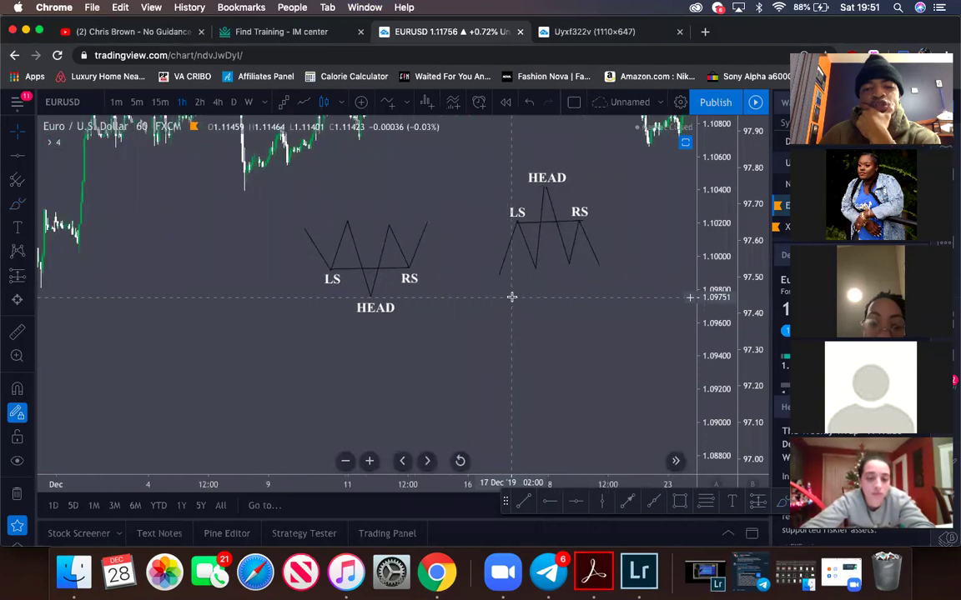
{"action": "left_click", "coordinate": [434, 255]}
{"action": "key", "text": "Delete"}
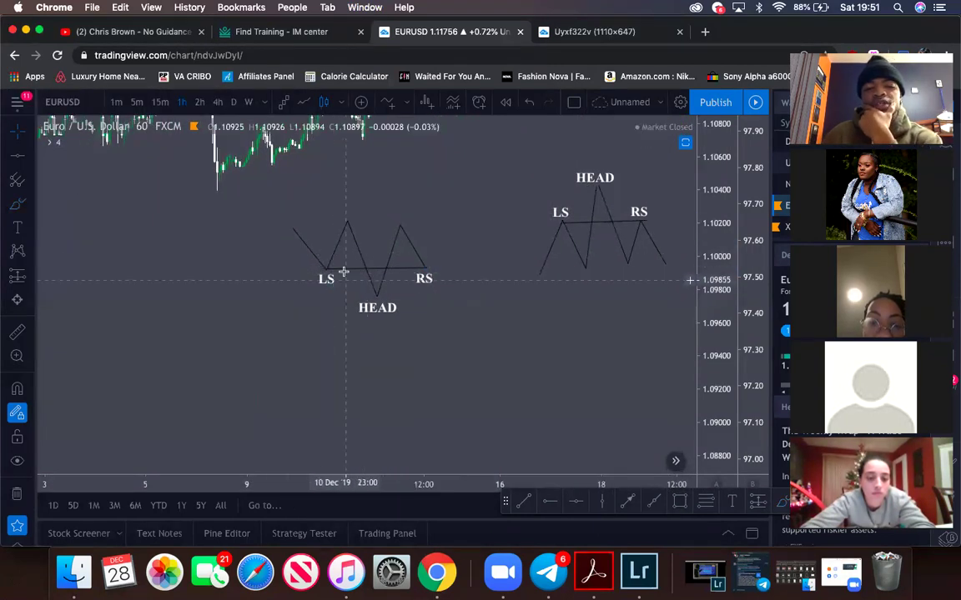
{"action": "left_click", "coordinate": [407, 239]}
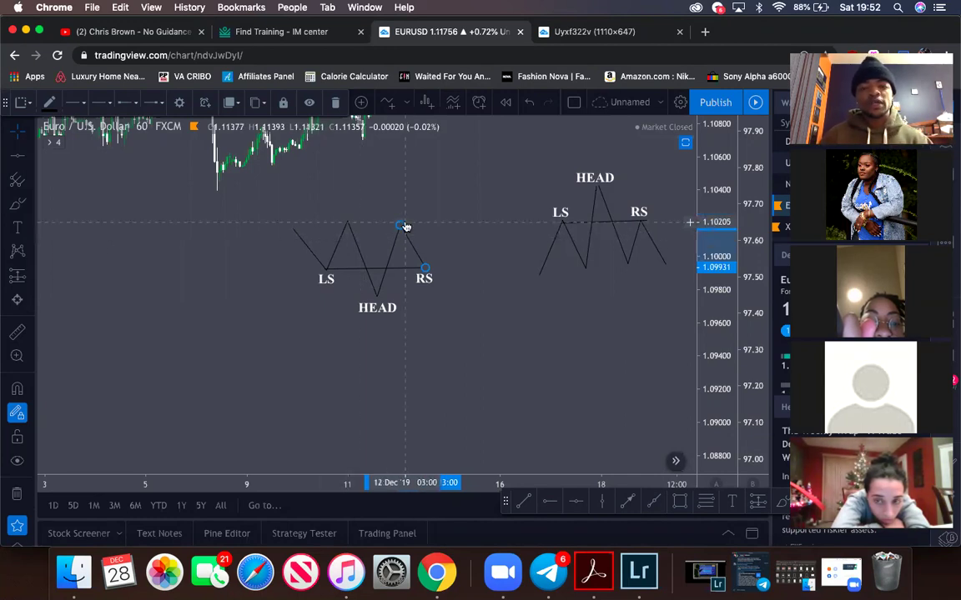
{"action": "left_click", "coordinate": [405, 227]}
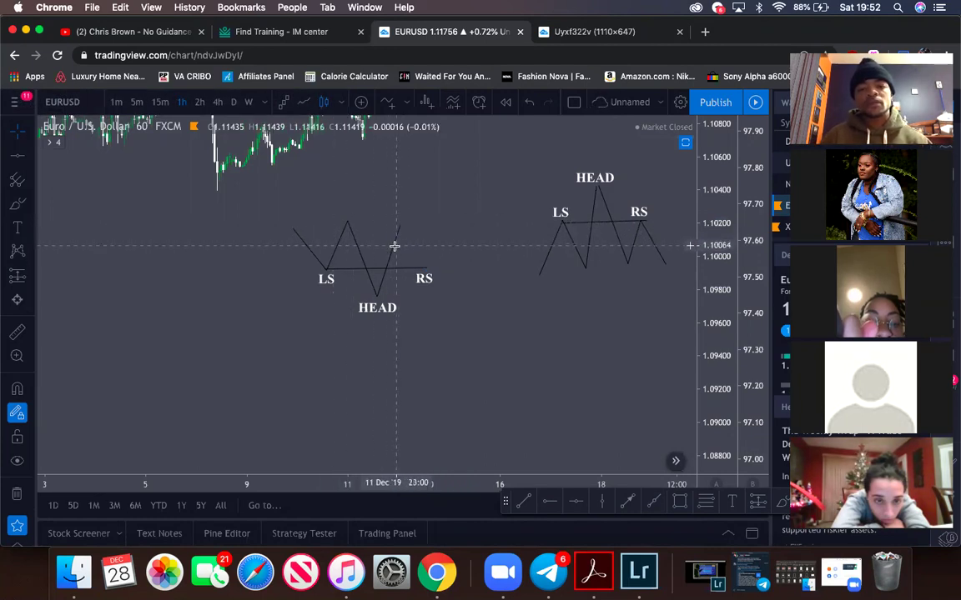
{"action": "left_click", "coordinate": [394, 250]}
{"action": "key", "text": "Delete"}
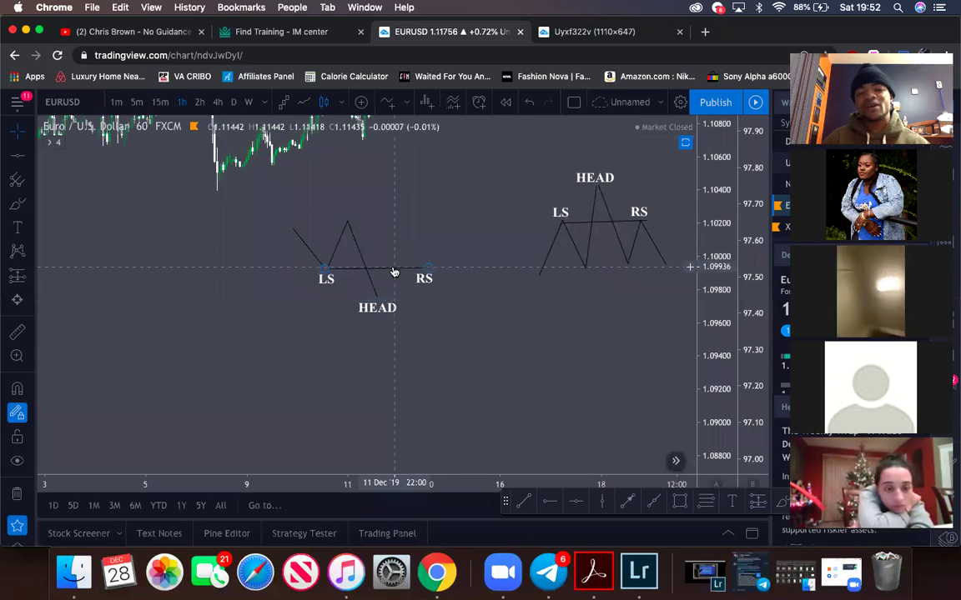
Place a green horizontal line at about 1.10594 above the two outlines.
{"action": "left_click", "coordinate": [17, 155]}
{"action": "left_click", "coordinate": [37, 156]}
Redraw the inverted outline with trend lines from the head up to about 1.1021, down to the shoulder baseline, and up to about 1.1056.
{"action": "left_click", "coordinate": [31, 156]}
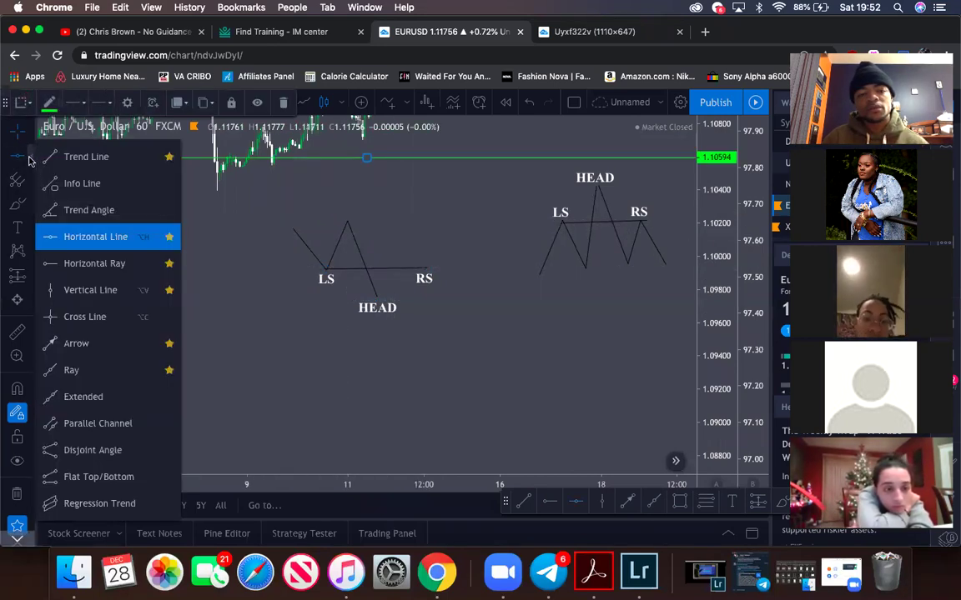
{"action": "left_click", "coordinate": [70, 166]}
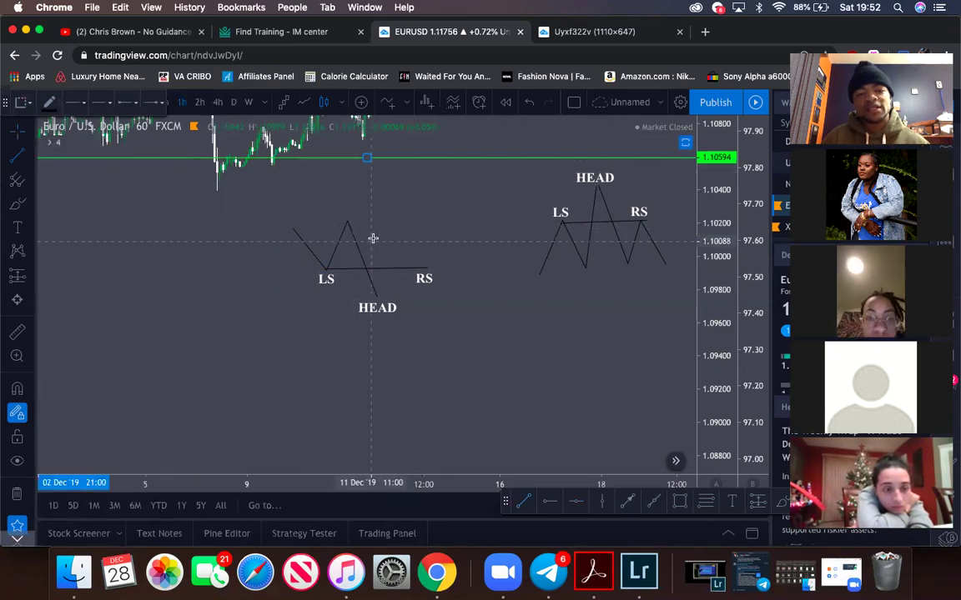
{"action": "left_click", "coordinate": [378, 293]}
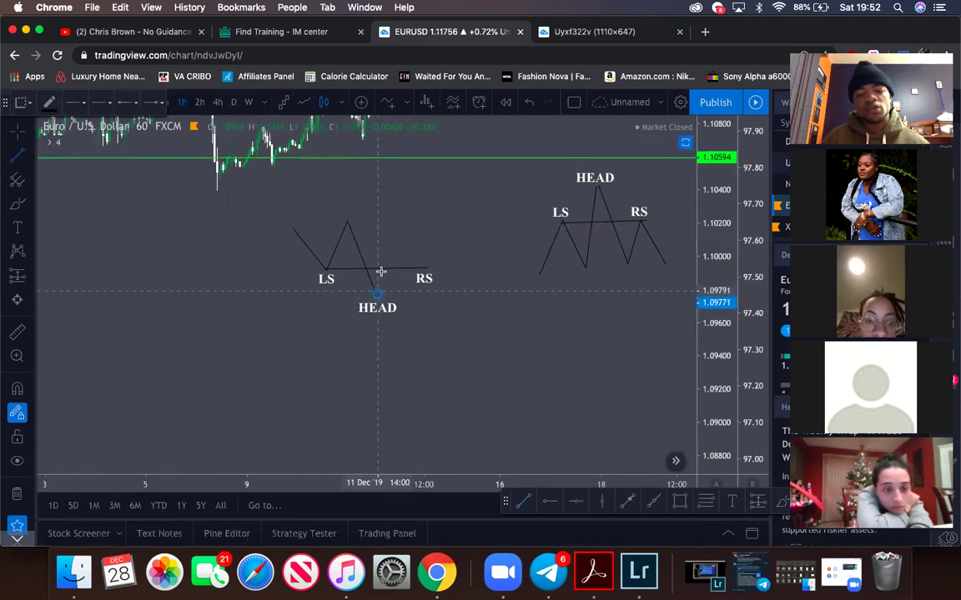
{"action": "left_click", "coordinate": [390, 220]}
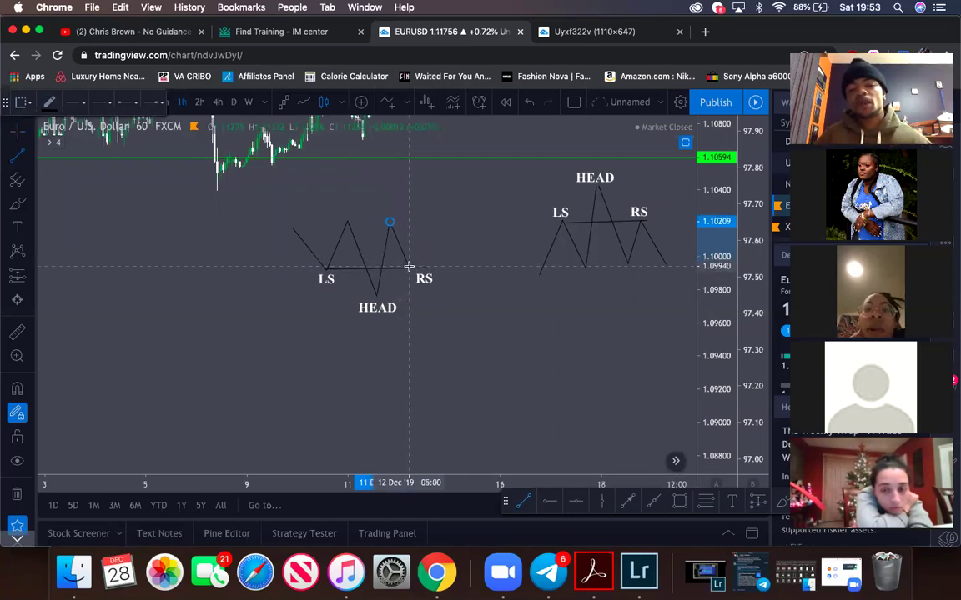
{"action": "double_click", "coordinate": [408, 267]}
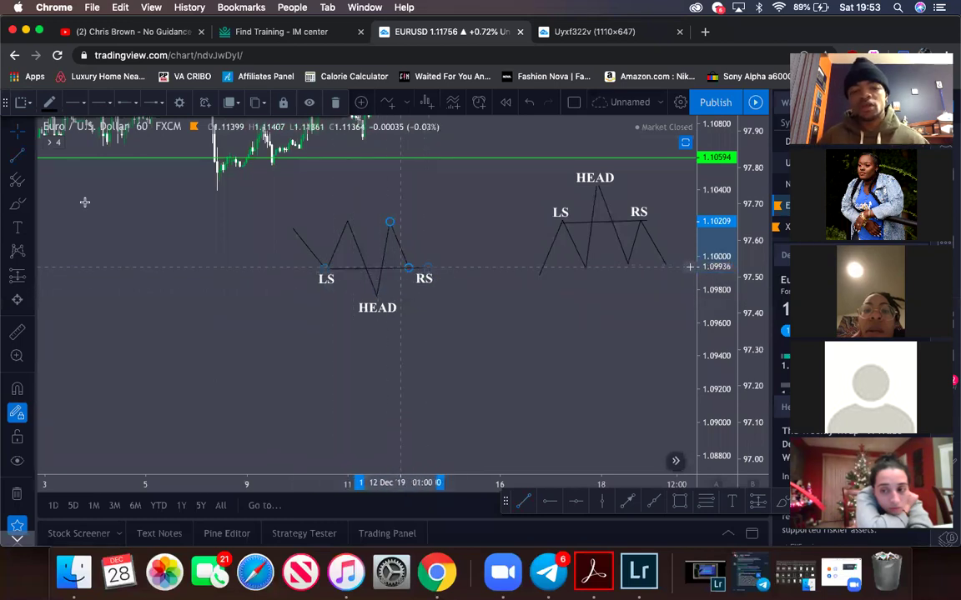
{"action": "left_click", "coordinate": [17, 155]}
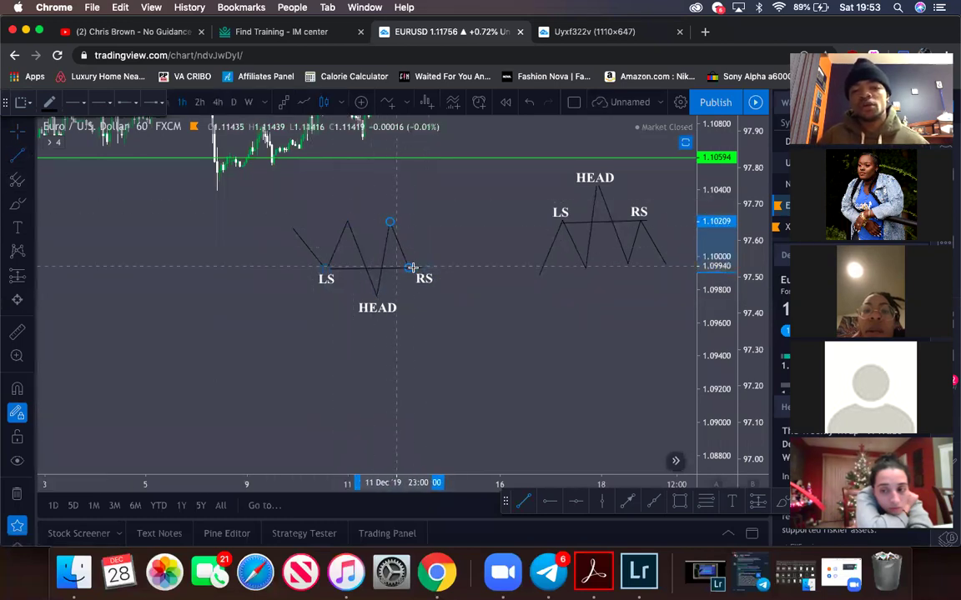
{"action": "left_click_drag", "start_coordinate": [411, 268], "coordinate": [440, 161]}
{"action": "left_click", "coordinate": [548, 572]}
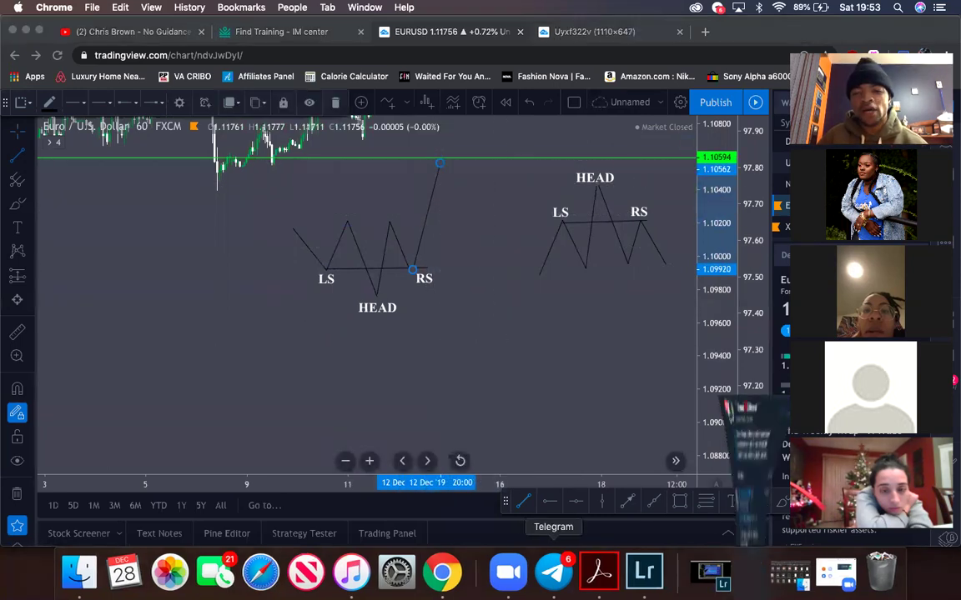
{"action": "left_click", "coordinate": [651, 22]}
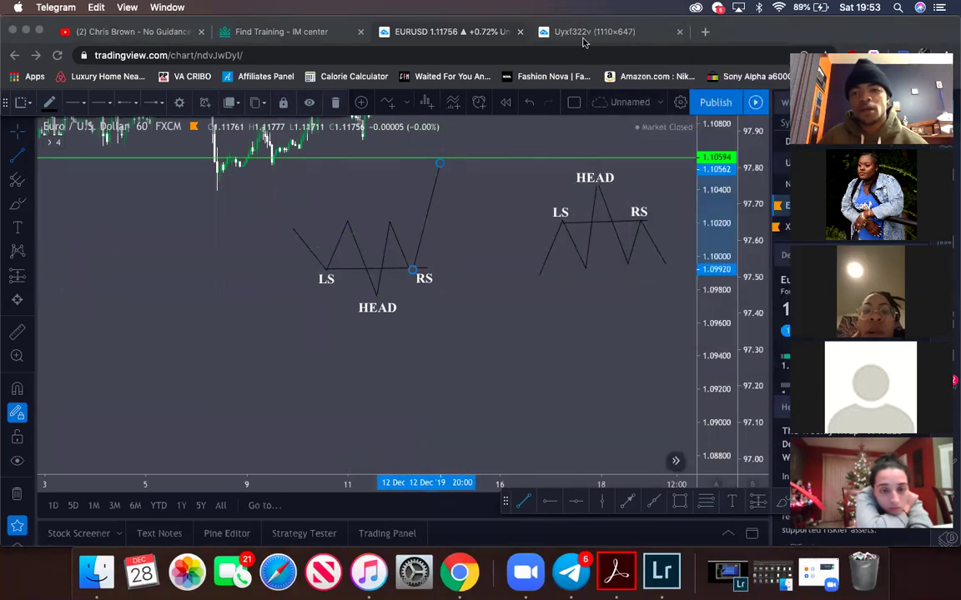
{"action": "left_click", "coordinate": [551, 20]}
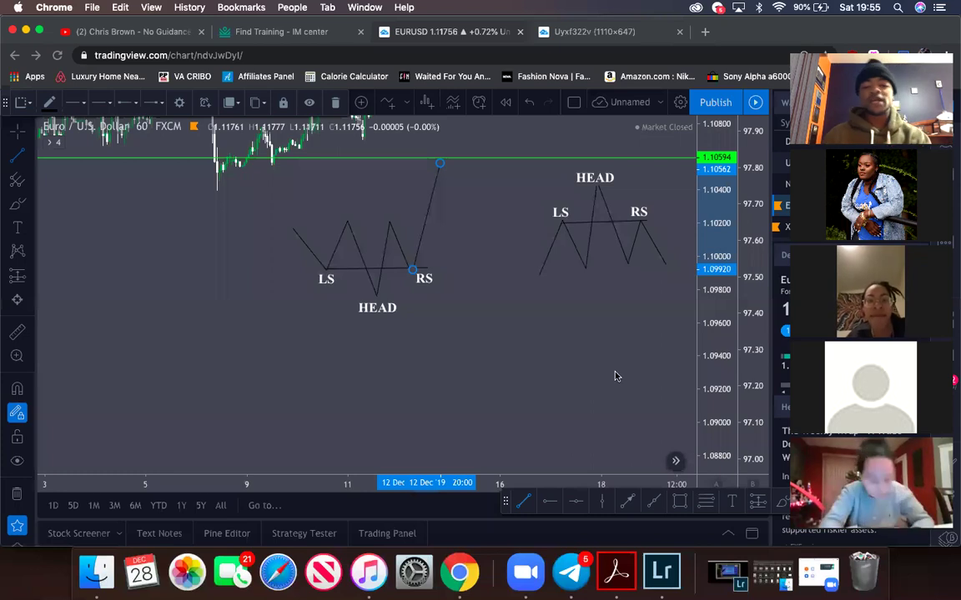
Add a text label with the presenter's social media handle and place it above the peaks of the inverted outline.
{"action": "left_click", "coordinate": [61, 140]}
{"action": "key", "text": "Escape"}
{"action": "left_click", "coordinate": [16, 228]}
{"action": "left_click", "coordinate": [185, 308]}
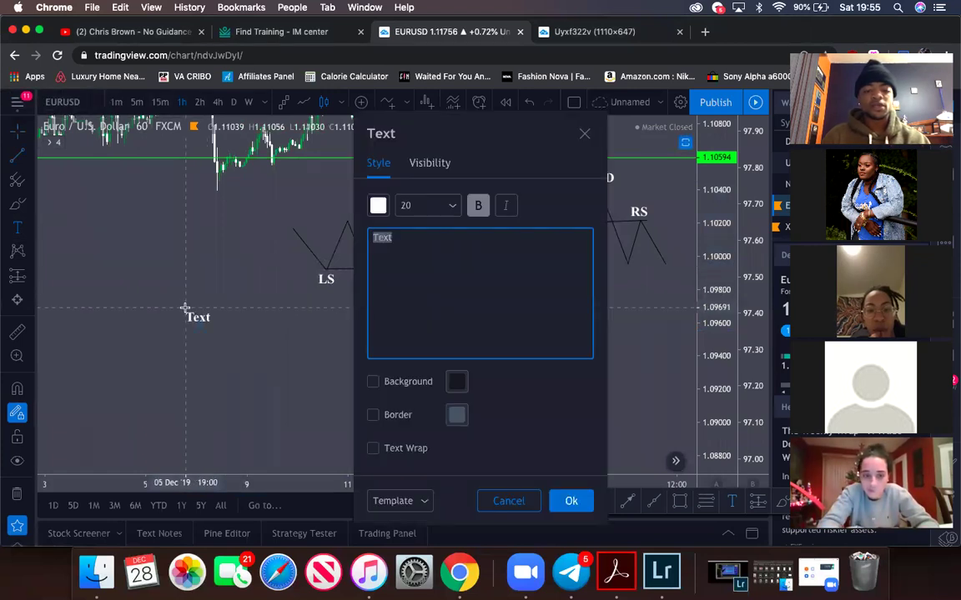
{"action": "type", "text": "@mr."}
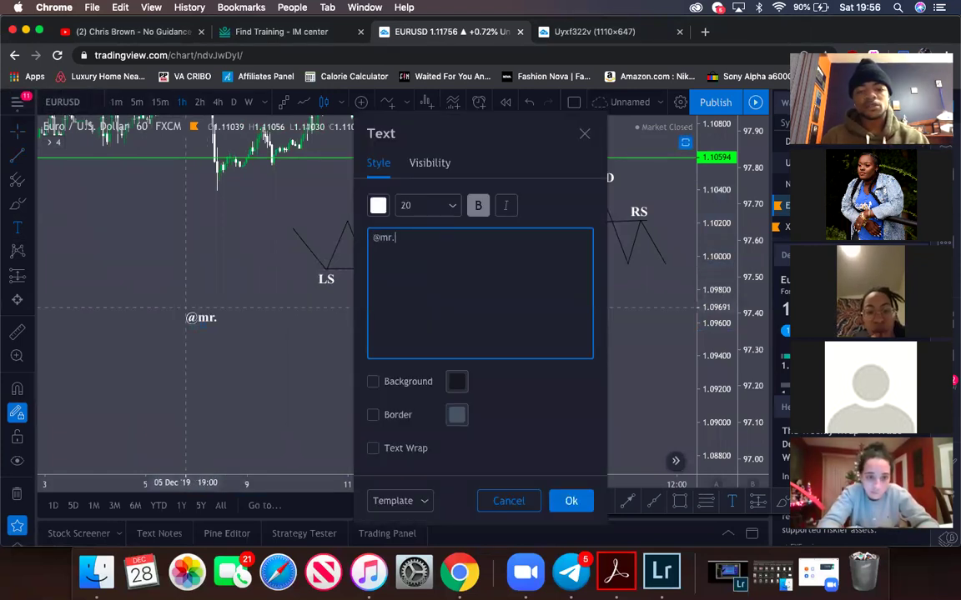
{"action": "type", "text": "vickterry"}
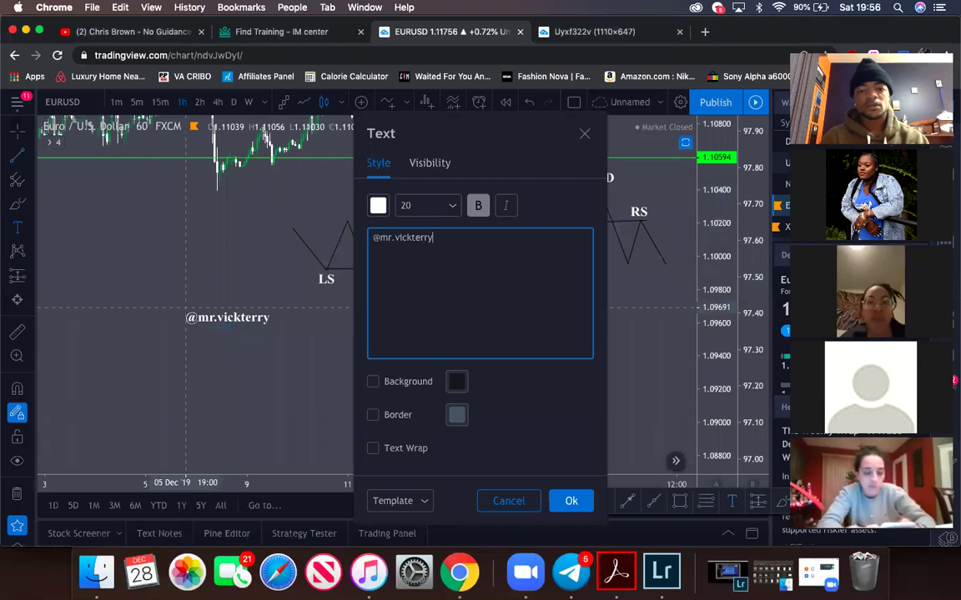
{"action": "left_click", "coordinate": [571, 501]}
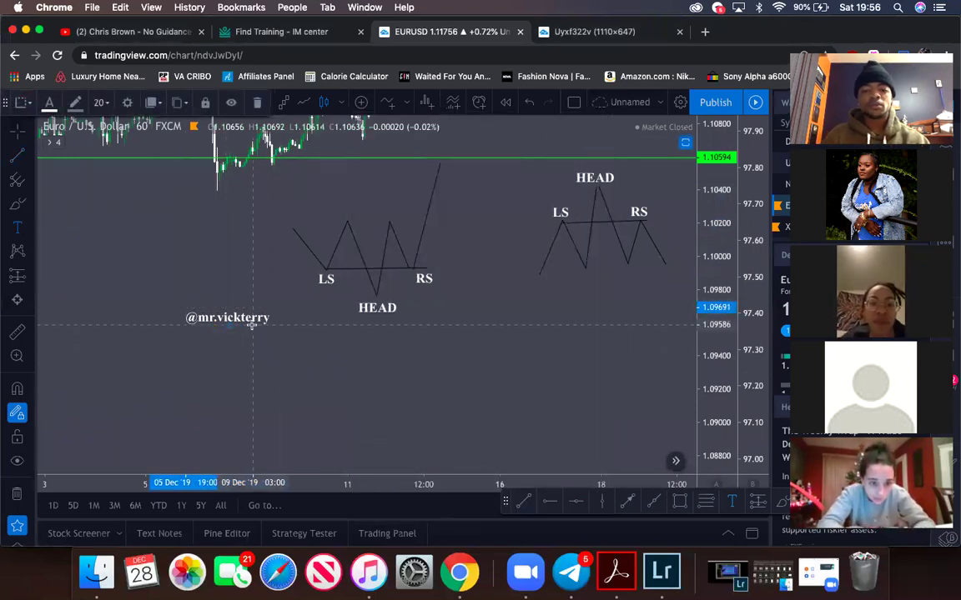
{"action": "left_click_drag", "start_coordinate": [250, 320], "coordinate": [388, 200]}
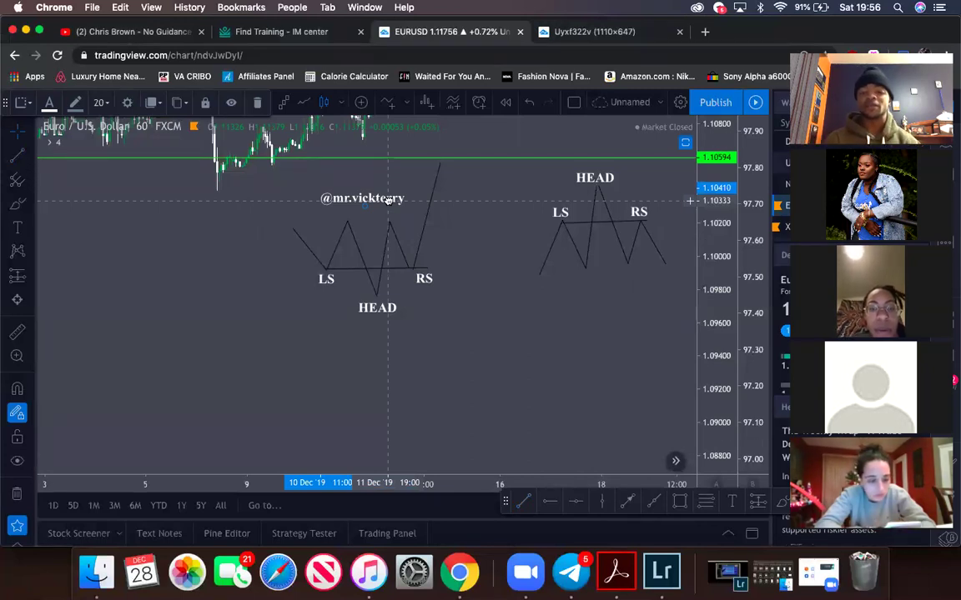
{"action": "left_click", "coordinate": [481, 251]}
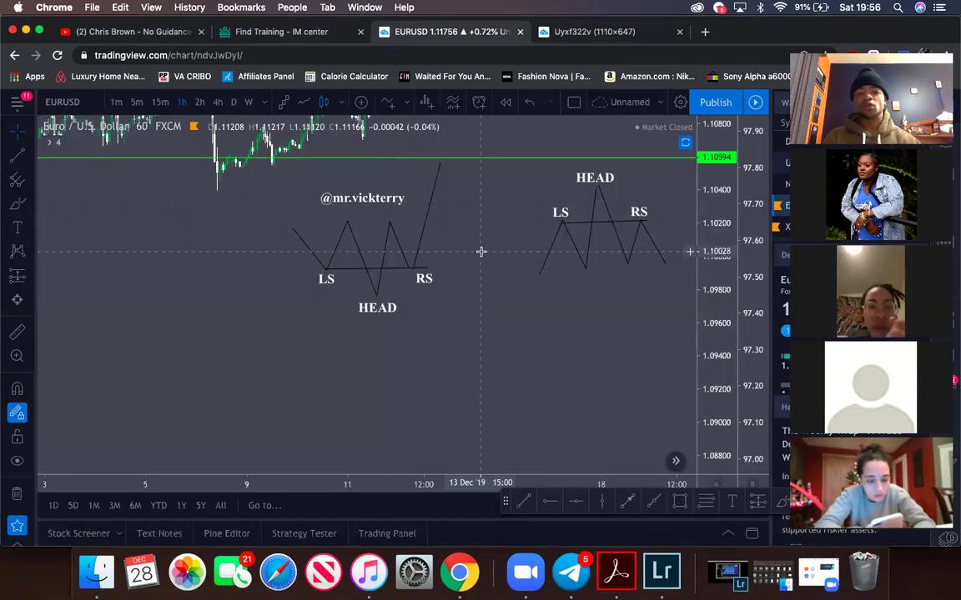